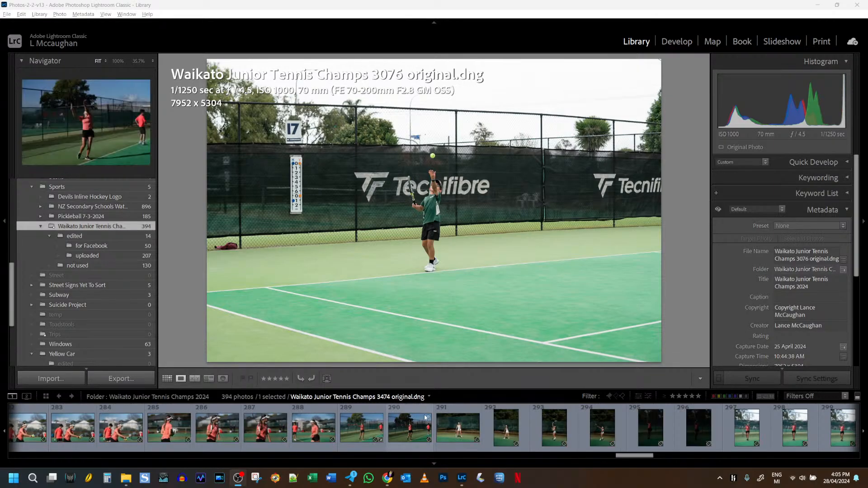
Look through the Waikato Junior Tennis Champs 2024 filmstrip and the folder tree, including the edited folder and its subfolders
scroll(435, 420, "up", 2)
scroll(433, 417, "up", 12)
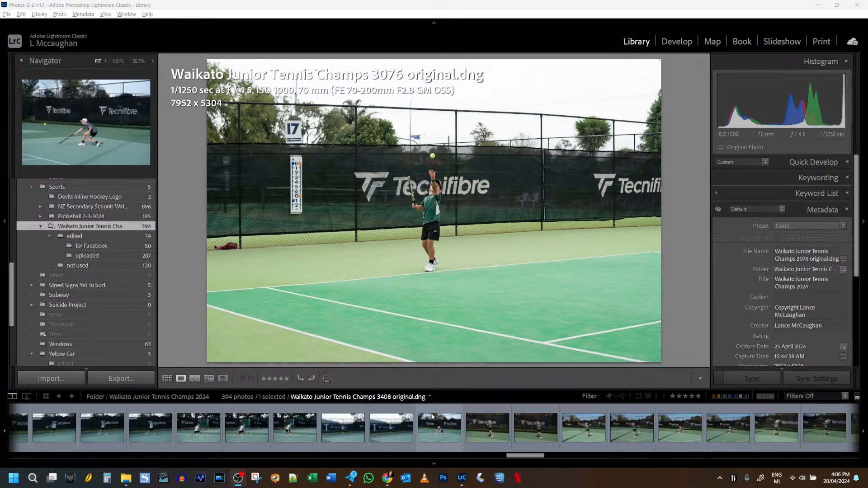
scroll(428, 424, "up", 10)
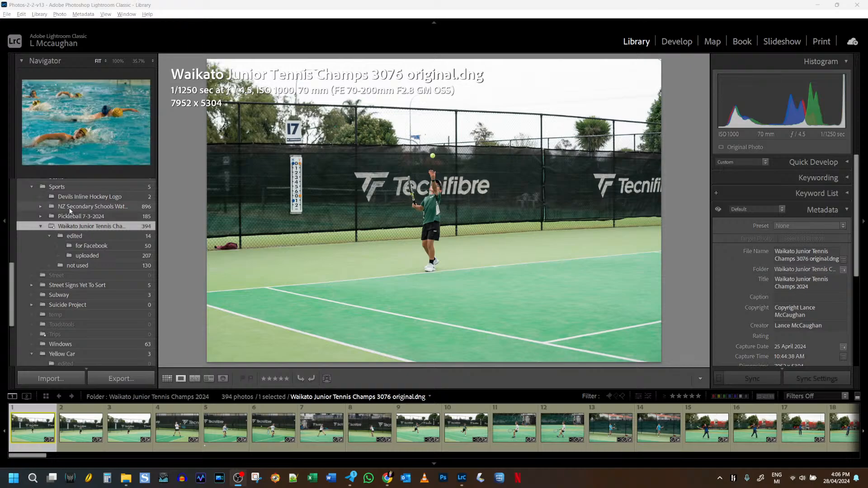
scroll(71, 206, "up", 6)
scroll(71, 204, "up", 4)
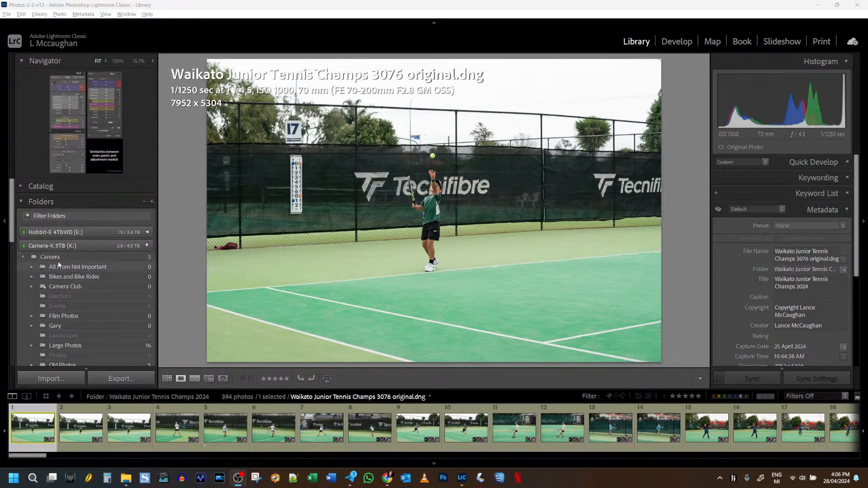
scroll(54, 259, "down", 5)
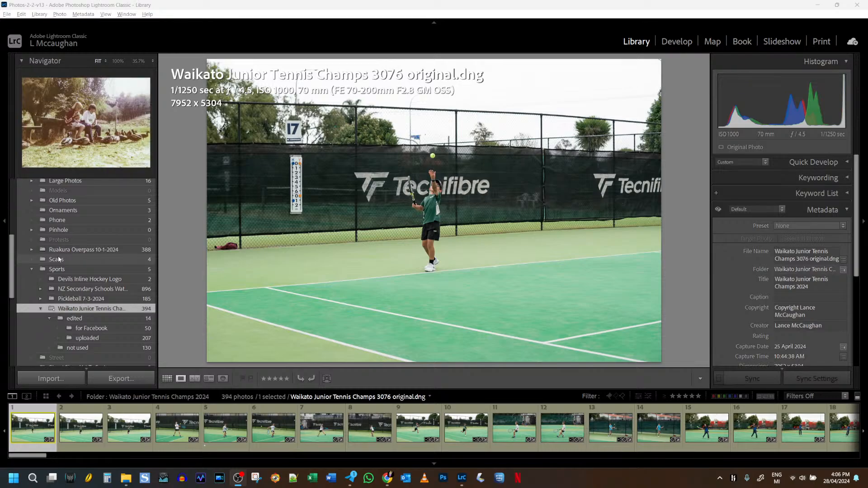
scroll(63, 266, "down", 3)
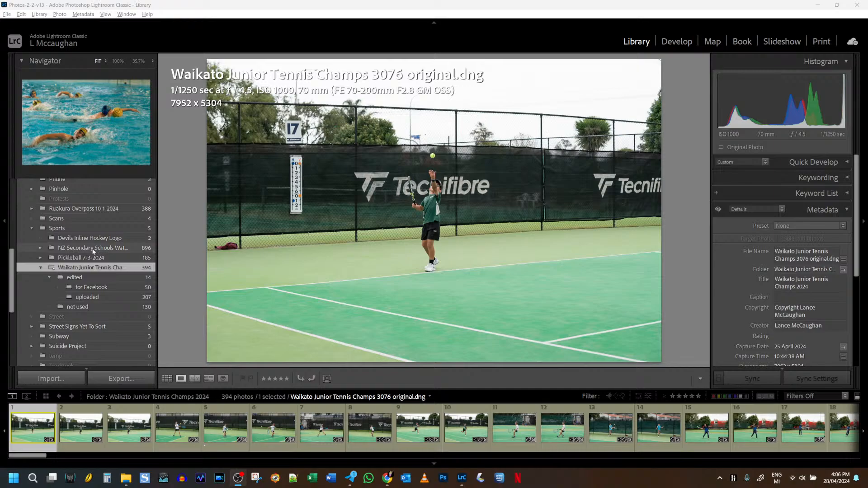
left_click(50, 277)
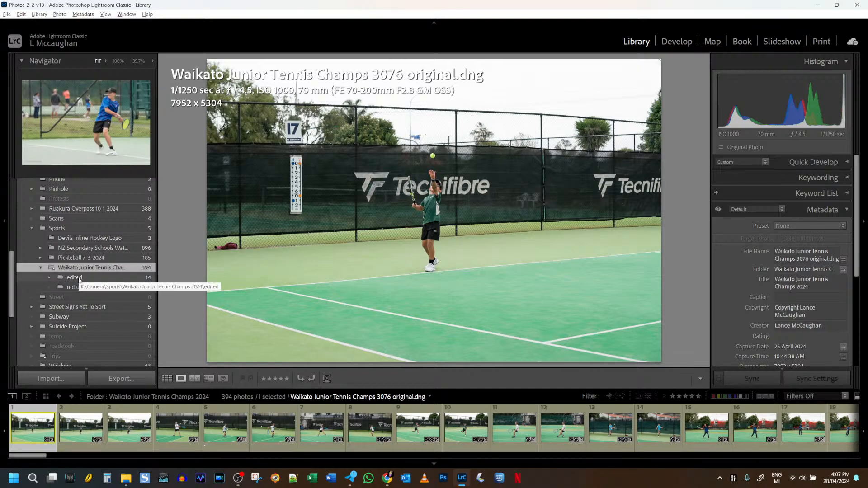
left_click(50, 278)
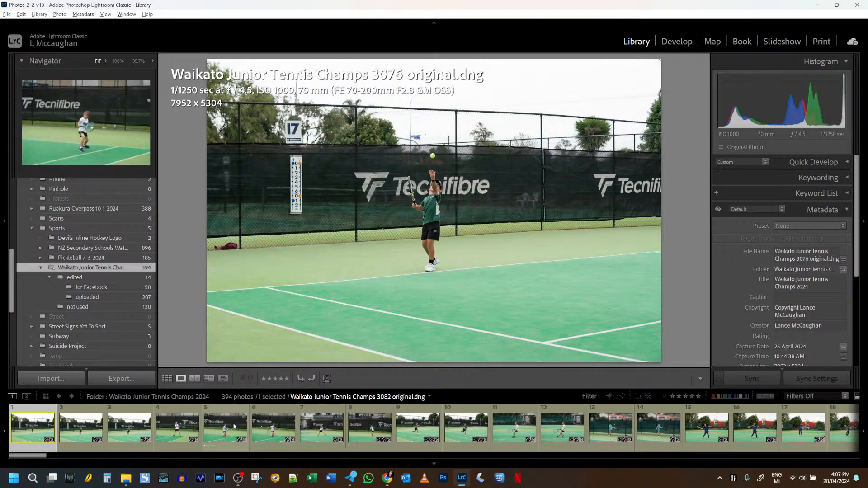
Compare photos 3086, 3087 and 3088 of the tennis folder and flag photo 3088 as rejected
left_click(370, 429)
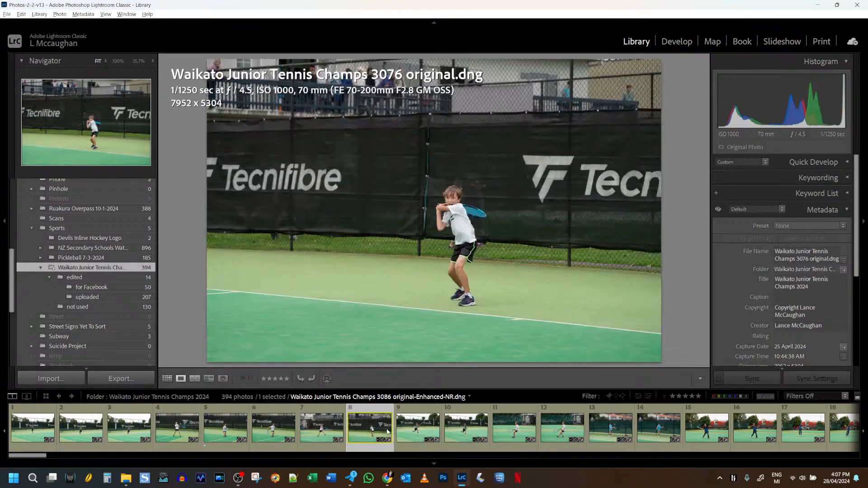
left_click(416, 430)
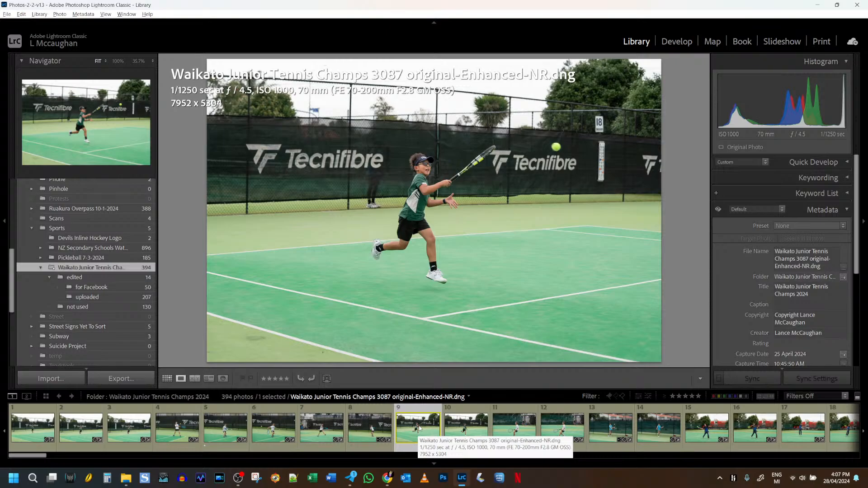
left_click(469, 427)
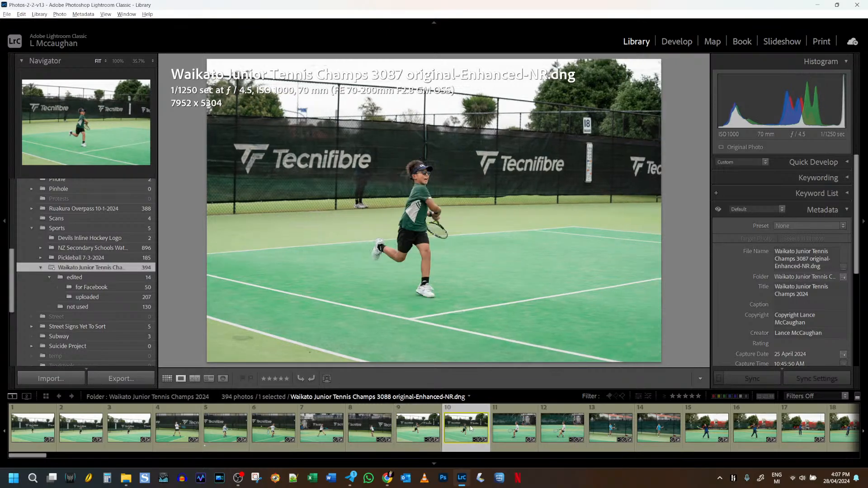
left_click(415, 428)
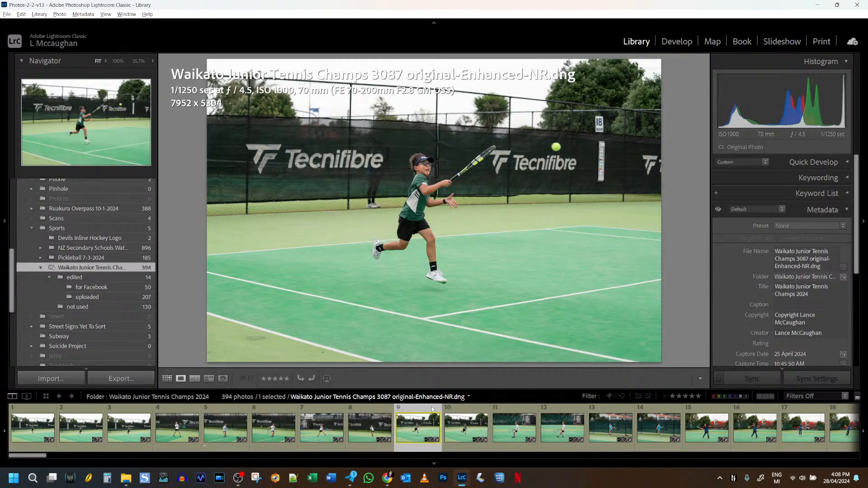
left_click(464, 429)
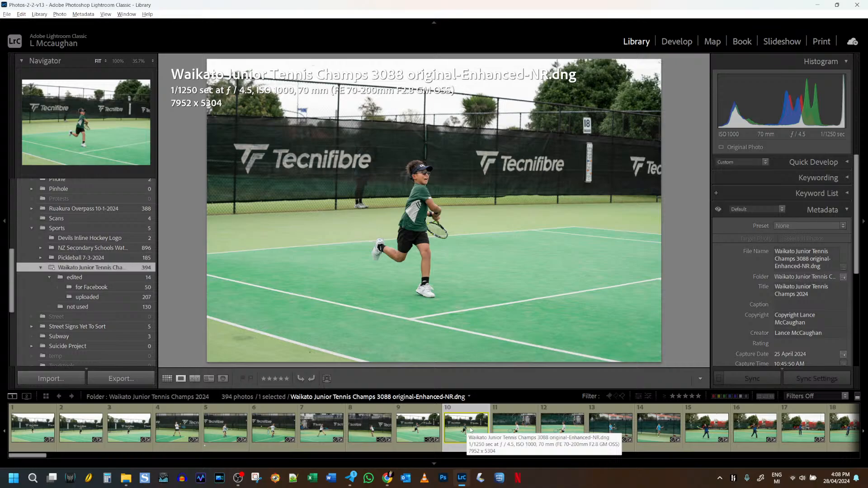
key("x")
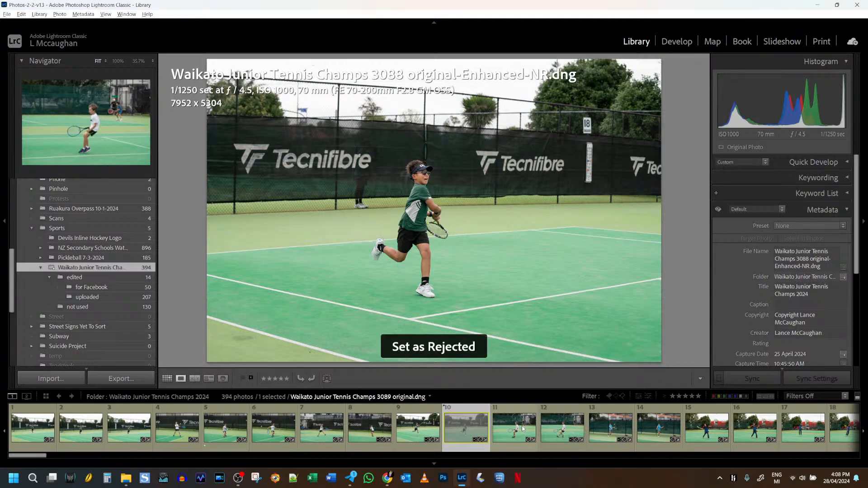
left_click(520, 430)
Add the first photo, 3076, to the Waikato Junior Tennis target collection and flag it as a pick
left_click(22, 425)
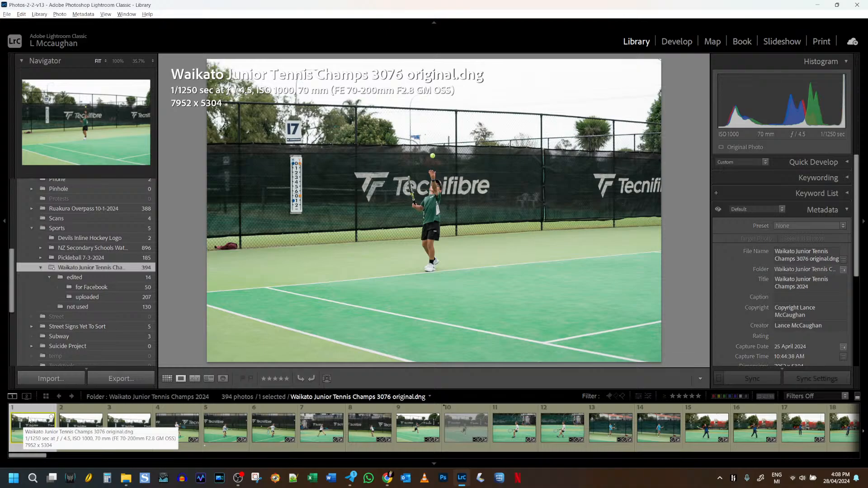
scroll(72, 321, "down", 5)
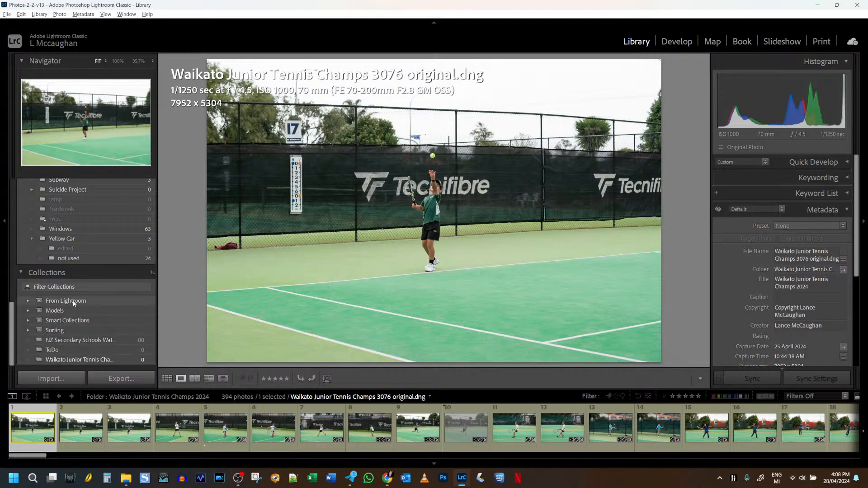
scroll(76, 301, "up", 3)
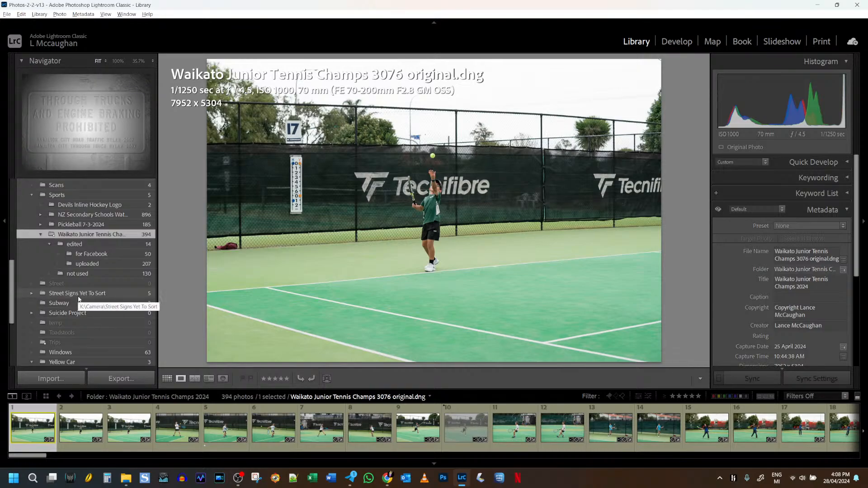
scroll(90, 269, "down", 3)
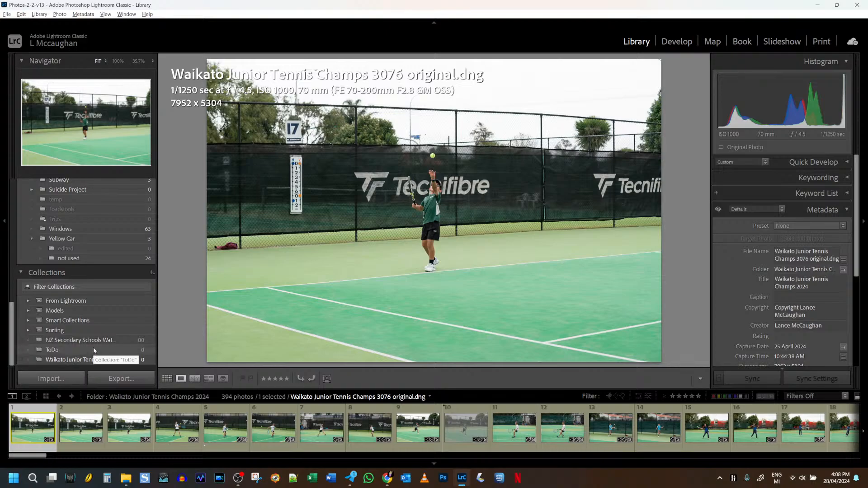
scroll(93, 346, "up", 3)
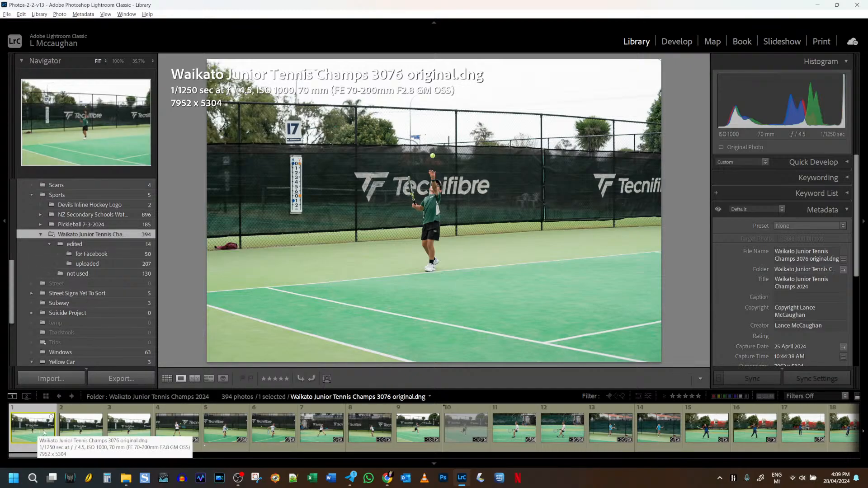
key("b")
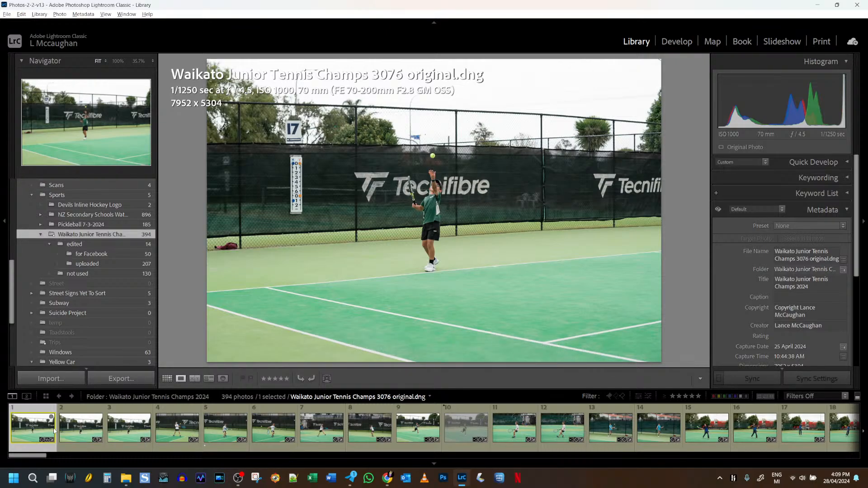
key("p")
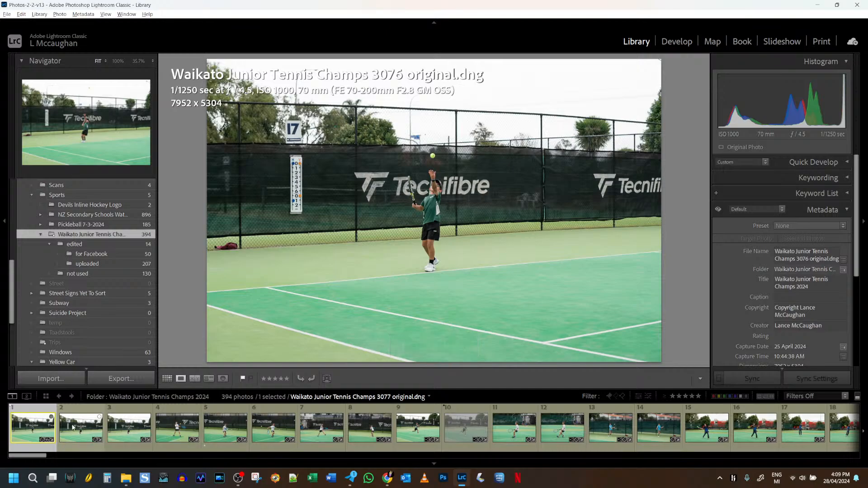
Add photos 3077 and 3078 to the target collection and flag both as picks
left_click(73, 427)
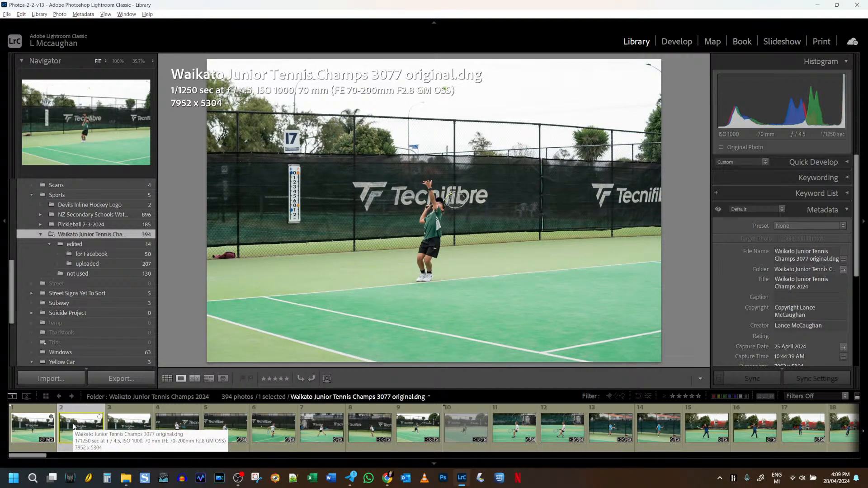
key("b")
key("p")
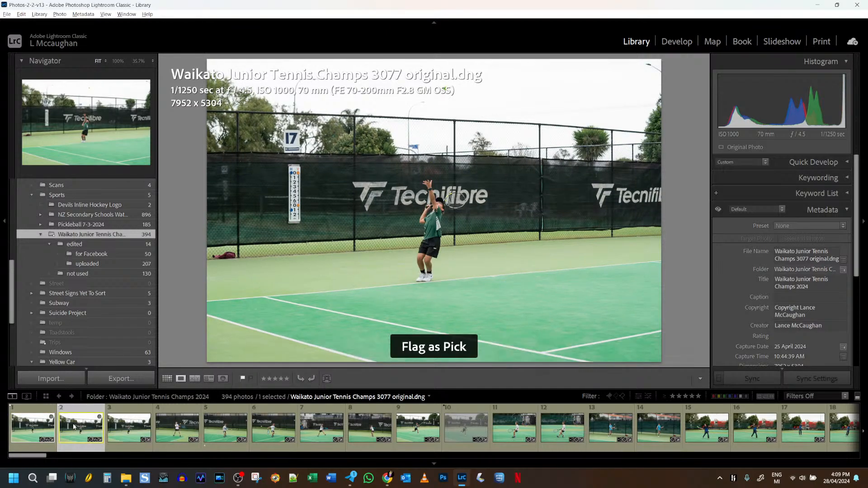
left_click(126, 424)
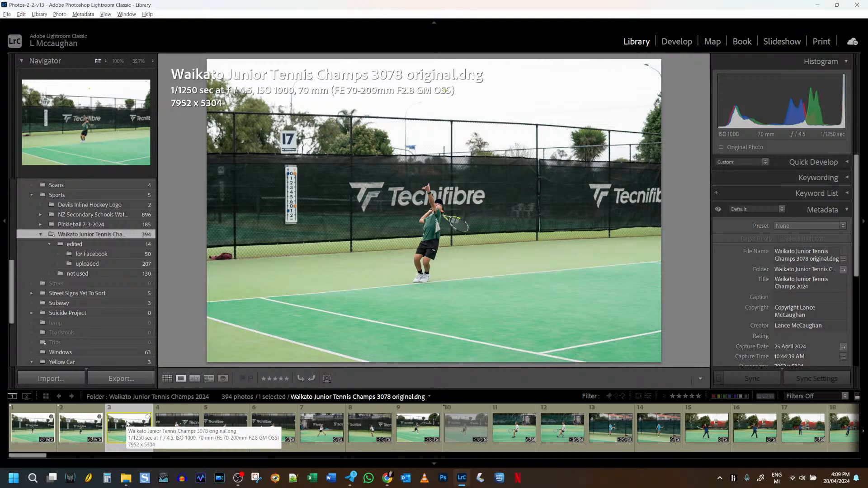
key("p")
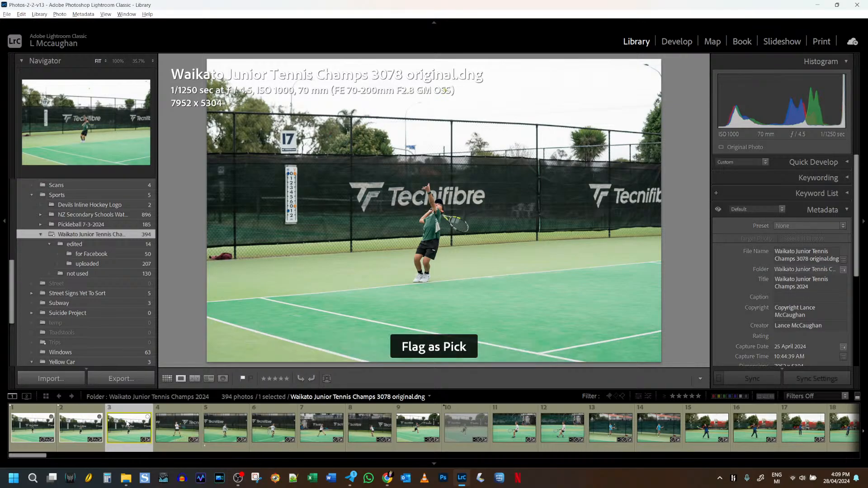
Add photos 3080 and 3082 to the target collection and flag both as picks
left_click(176, 432)
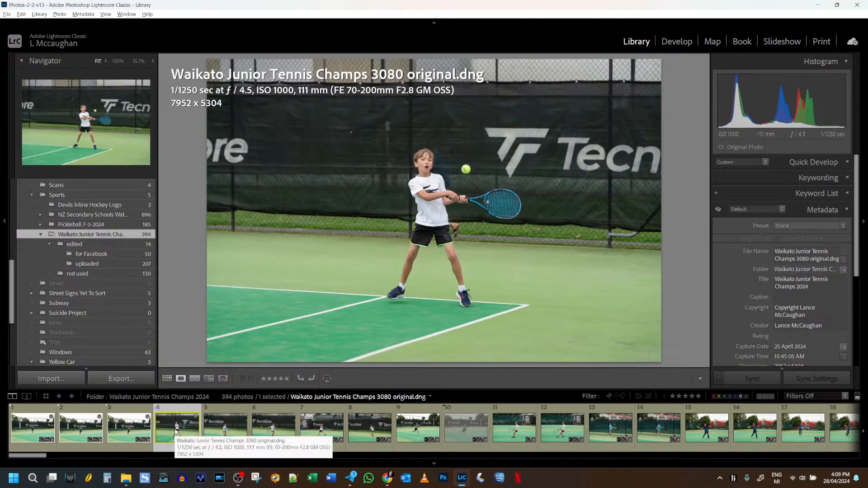
key("b")
key("p")
left_click(218, 428)
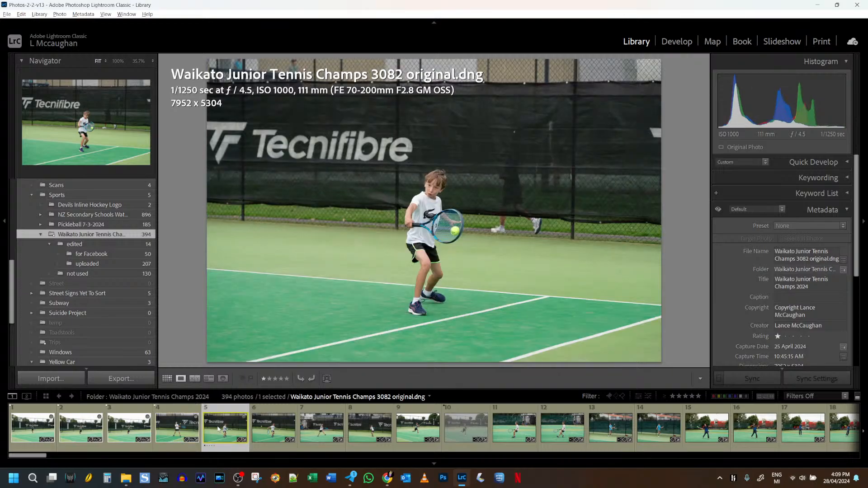
key("b")
key("p")
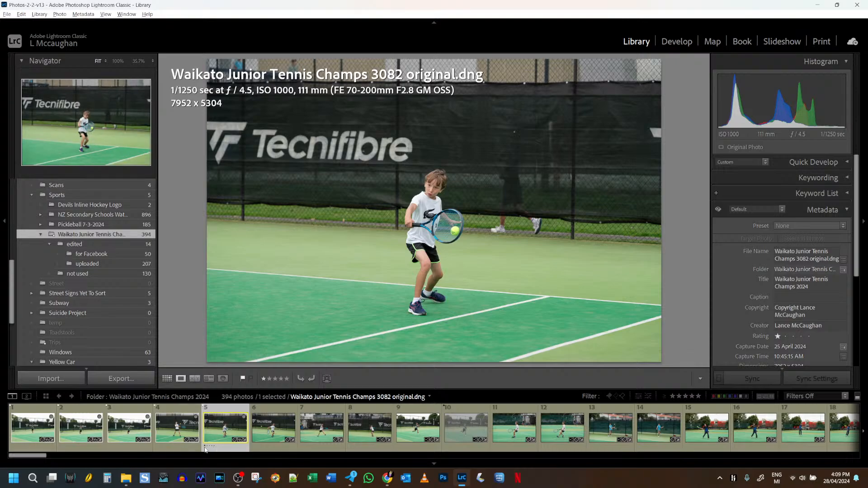
Add photos 3083 and 3084 to the target collection and flag both as picks
left_click(271, 432)
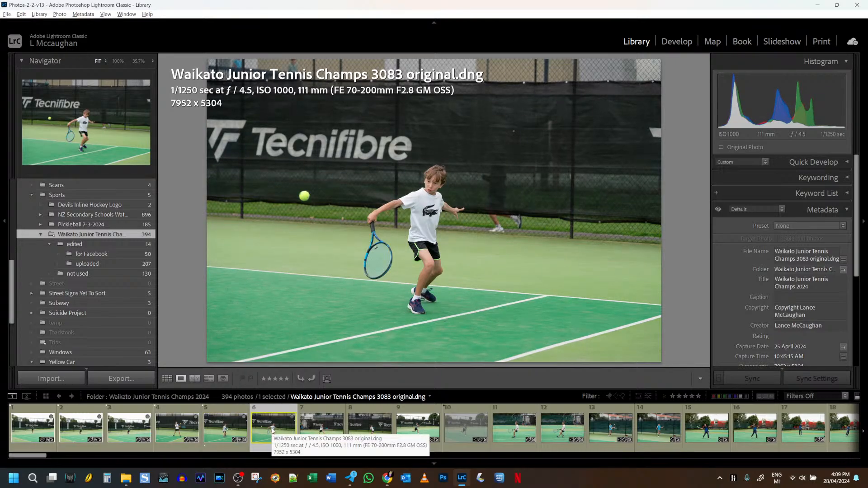
key("b")
key("p")
left_click(313, 431)
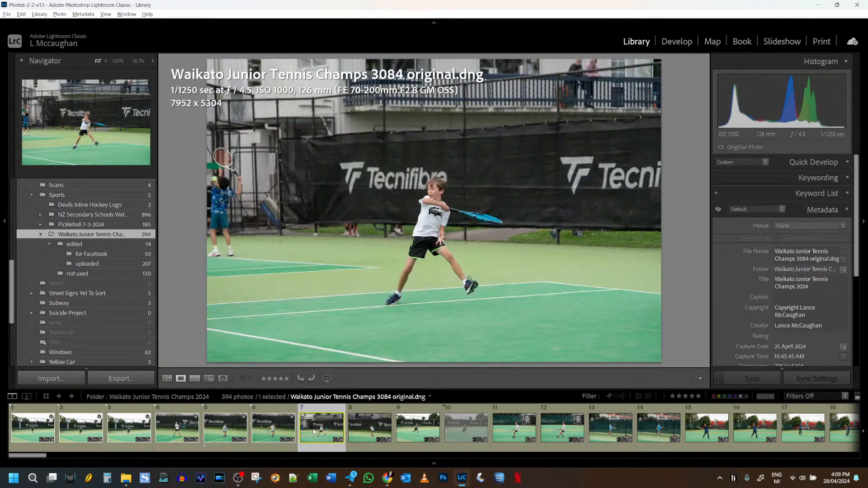
key("b")
key("p")
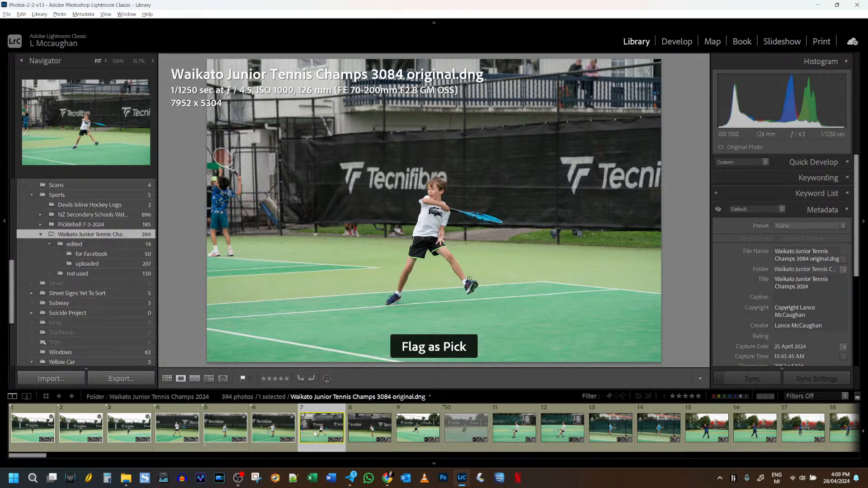
Add the enhanced photos 3086 and 3087 to the target collection, flag both as picks, and check the collection's entry
left_click(371, 430)
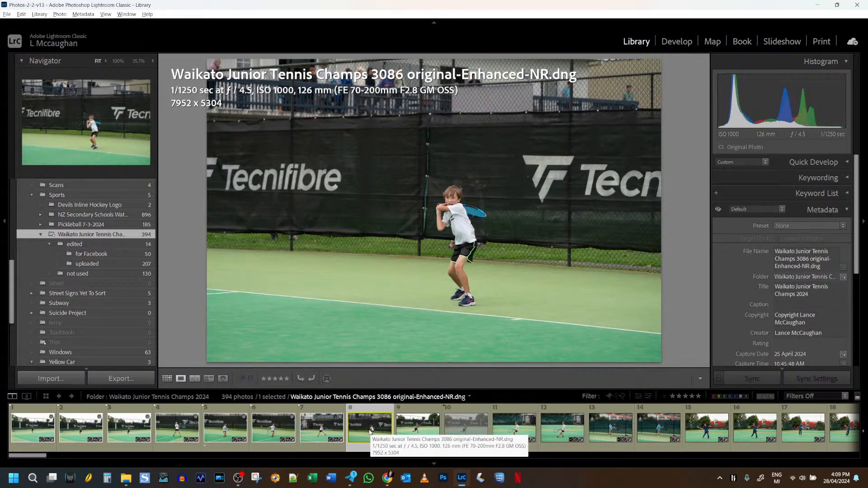
key("b")
key("p")
left_click(417, 430)
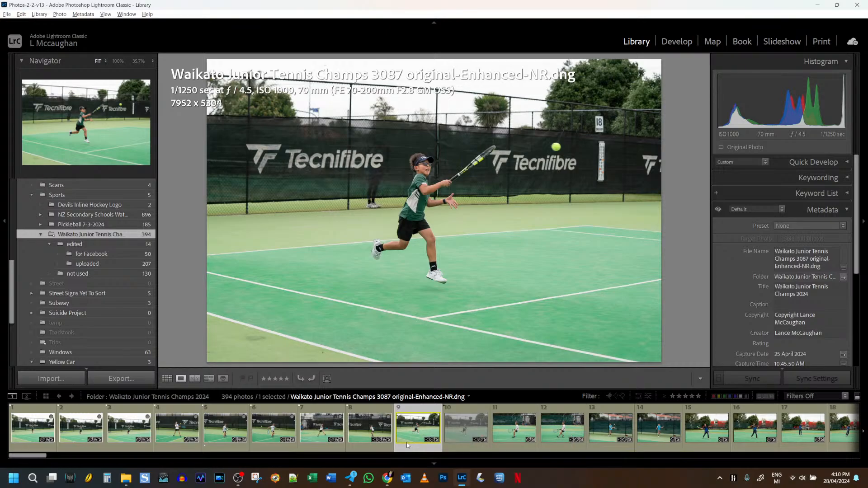
key("b")
key("p")
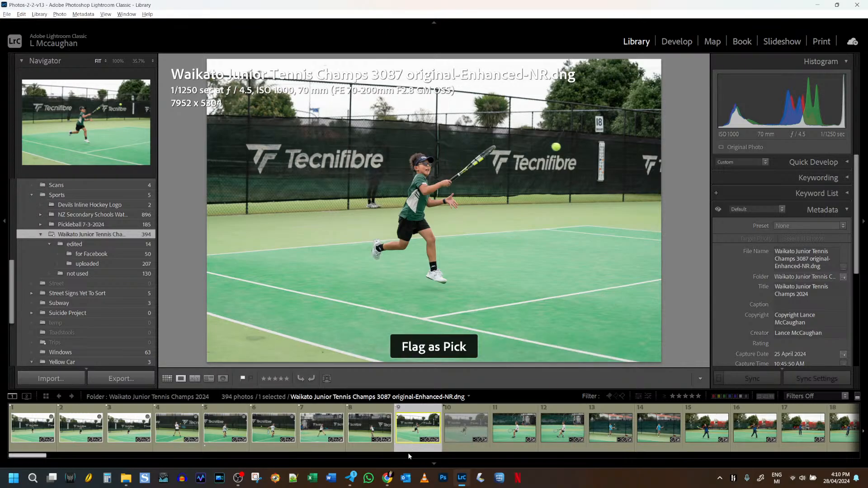
scroll(59, 357, "down", 5)
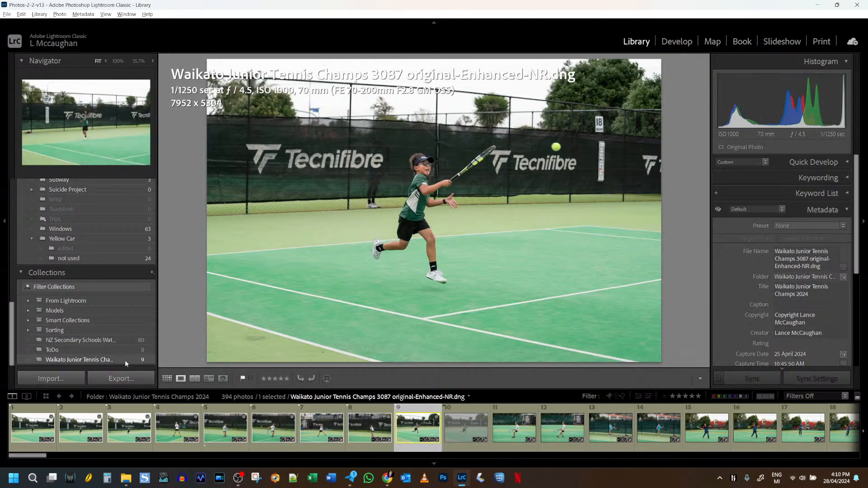
scroll(131, 352, "up", 3)
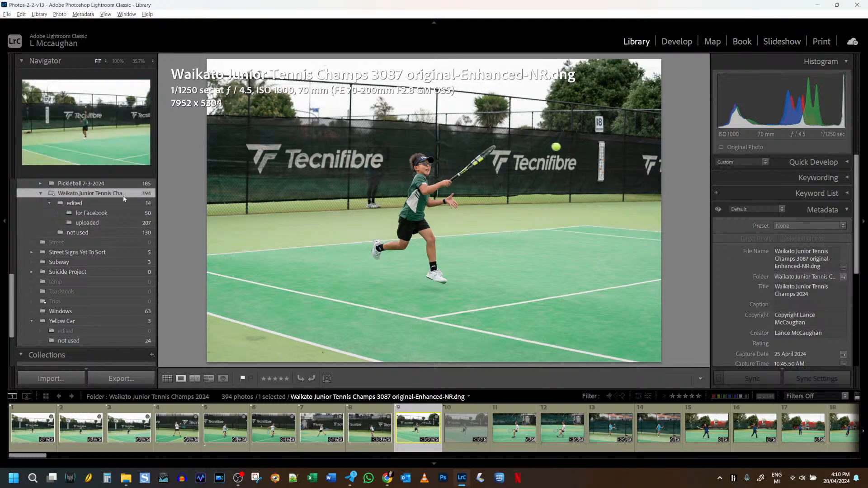
Compare photos 3089 and 3090 of the boy in the white shirt and reject 3089
left_click(522, 428)
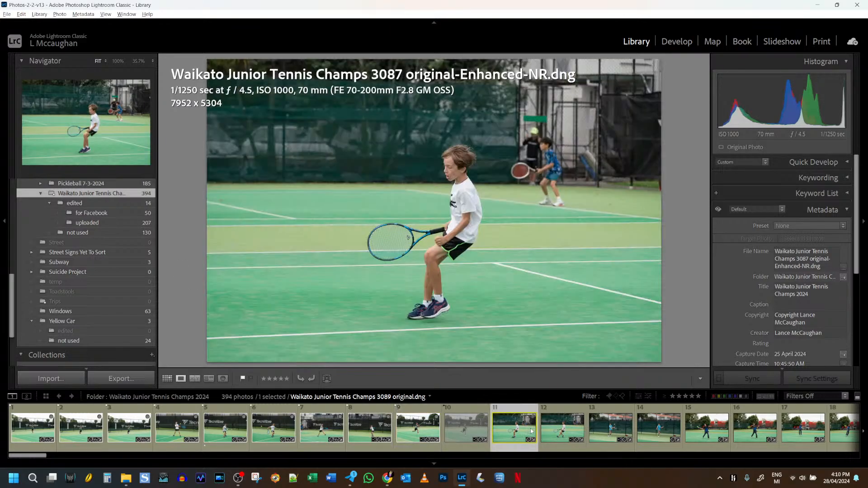
left_click(555, 434)
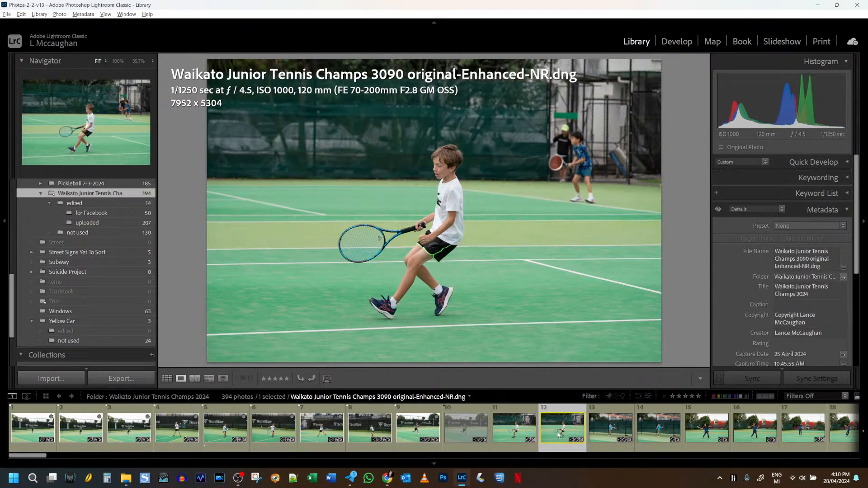
left_click(531, 434)
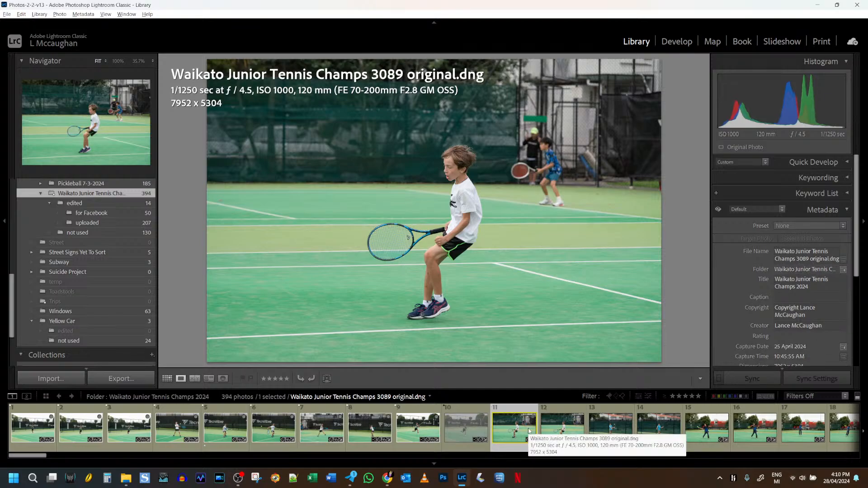
left_click(559, 432)
left_click(514, 432)
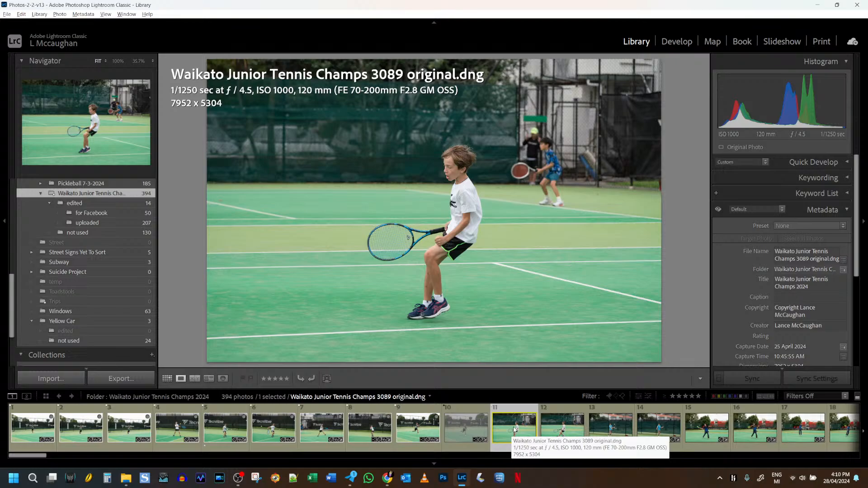
key("x")
Add the enhanced photo 3090 to the target collection and flag it as a pick
left_click(555, 429)
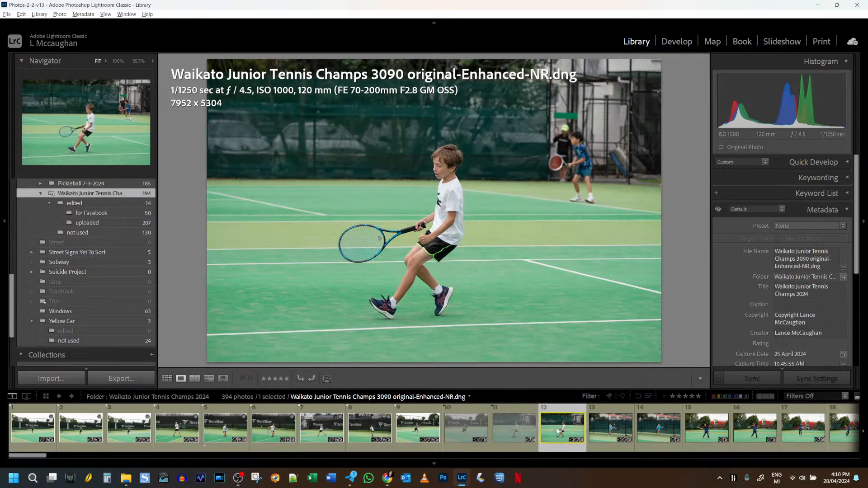
key("b")
key("p")
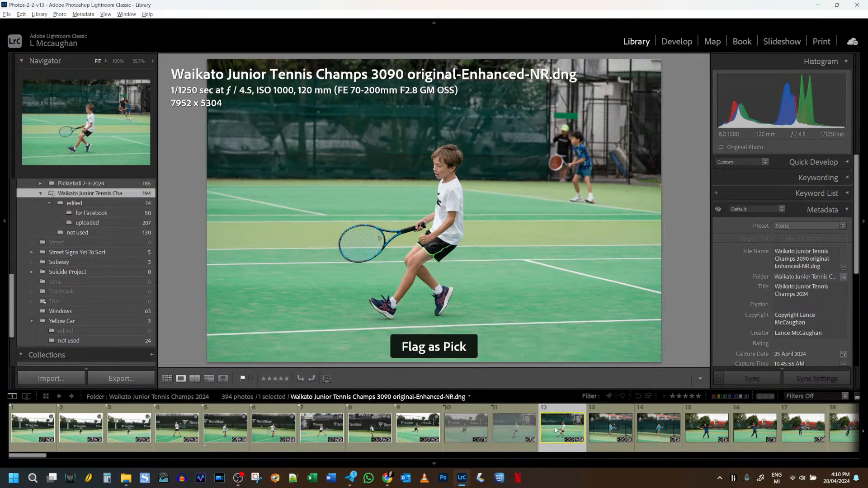
Compare photos 3091 and 3092, add 3091 to the target collection as a pick, and reject 3092
left_click(614, 433)
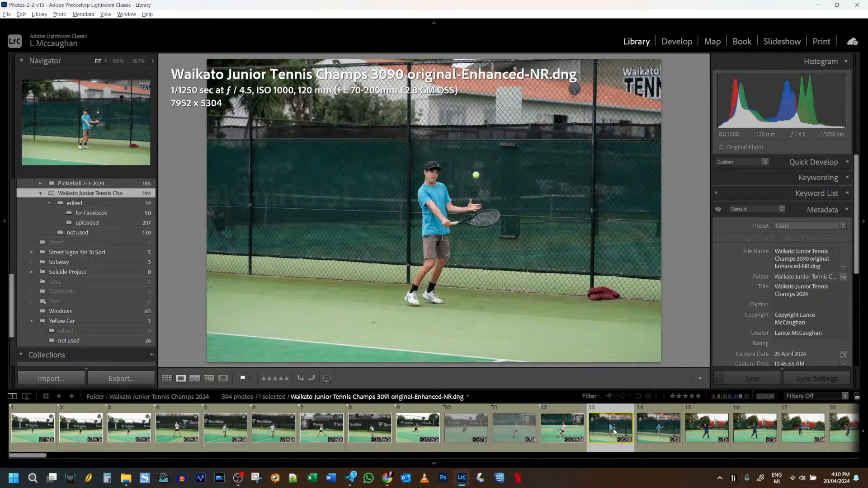
left_click(652, 429)
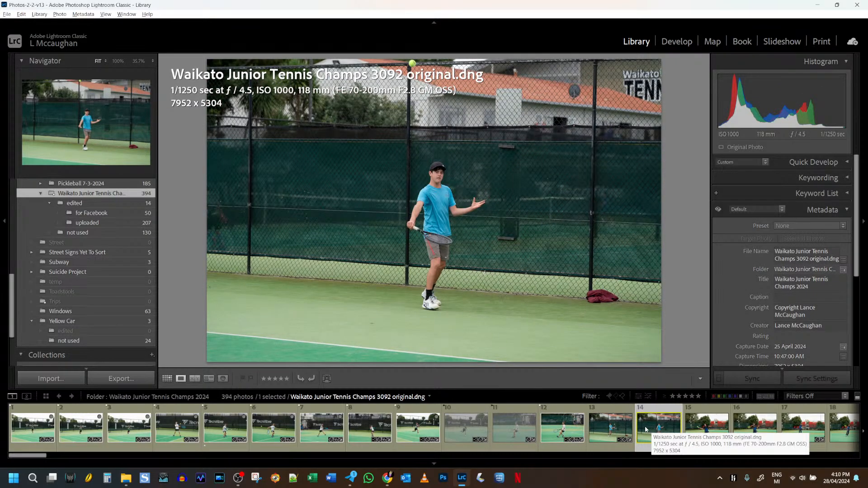
left_click(612, 428)
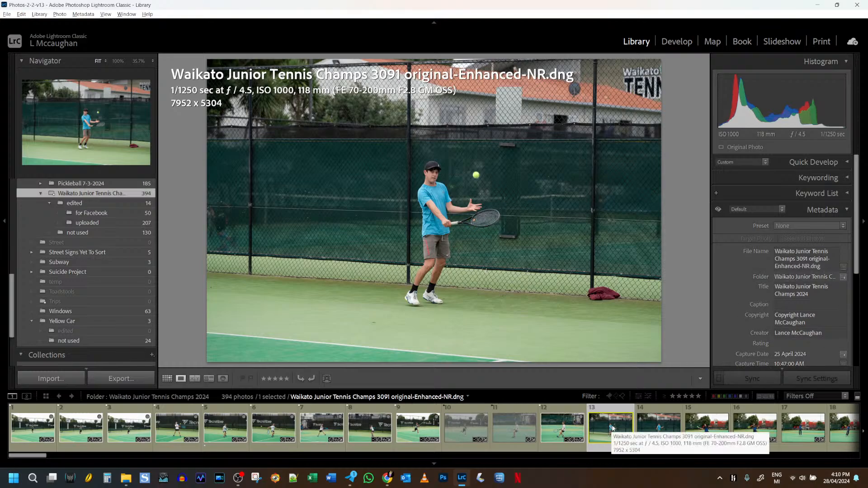
left_click(651, 432)
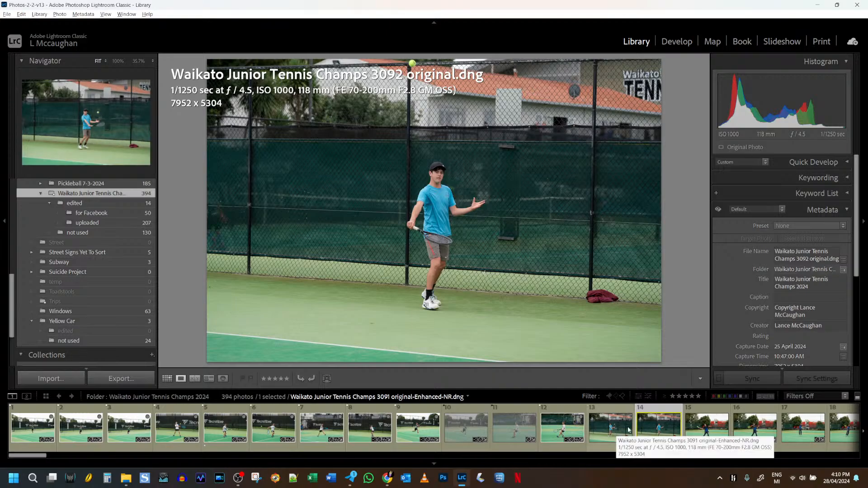
left_click(619, 429)
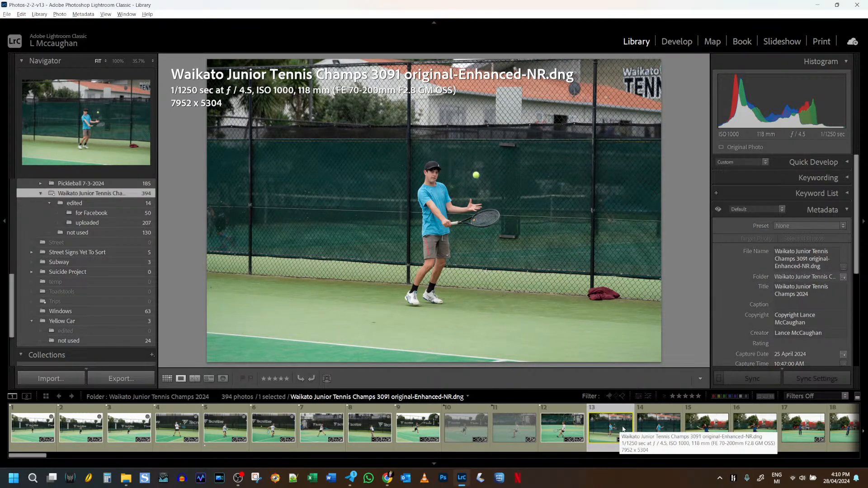
key("b")
key("p")
left_click(660, 428)
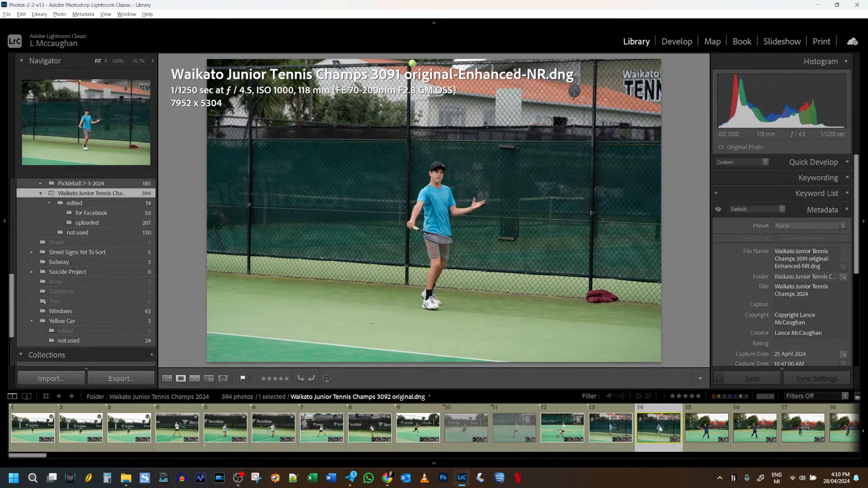
key("x")
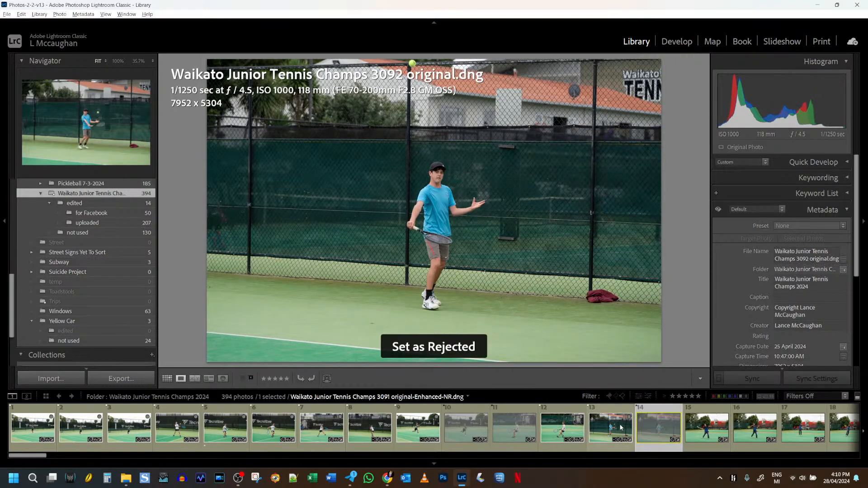
Move photos 3090 and 3091 together ahead of the rejected photos, directly after photo 3087
left_click(563, 427)
left_click(610, 428, "ctrl")
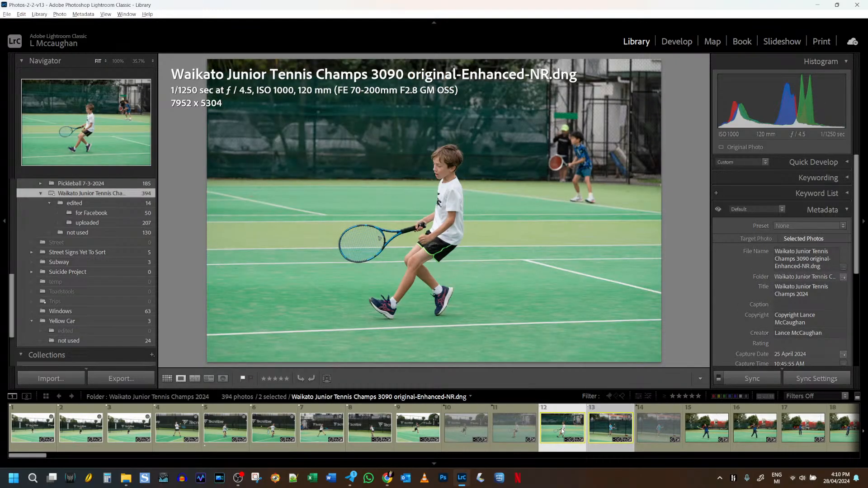
left_click_drag(562, 429, 450, 429)
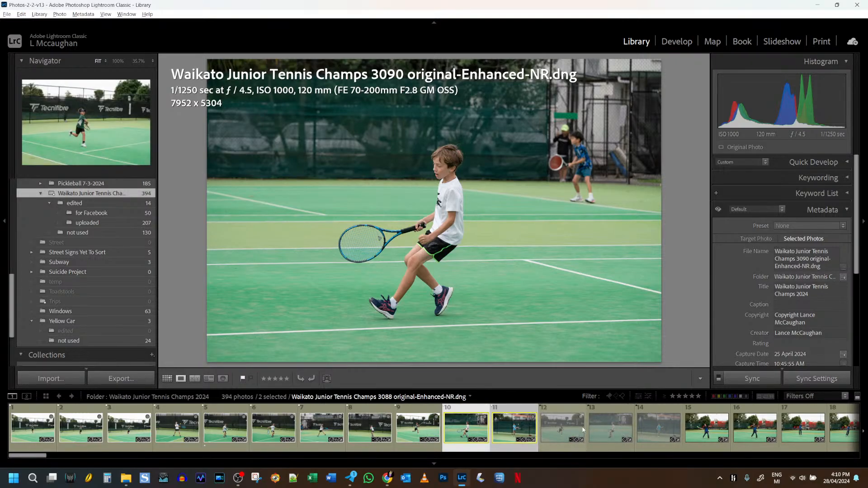
Review the serve photos 3093, 3094 and 3095 and reject 3095
left_click(706, 430)
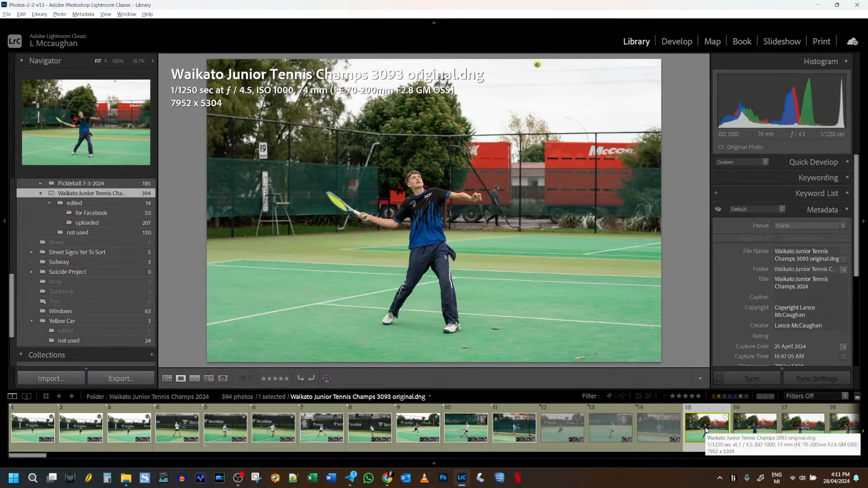
left_click(741, 424)
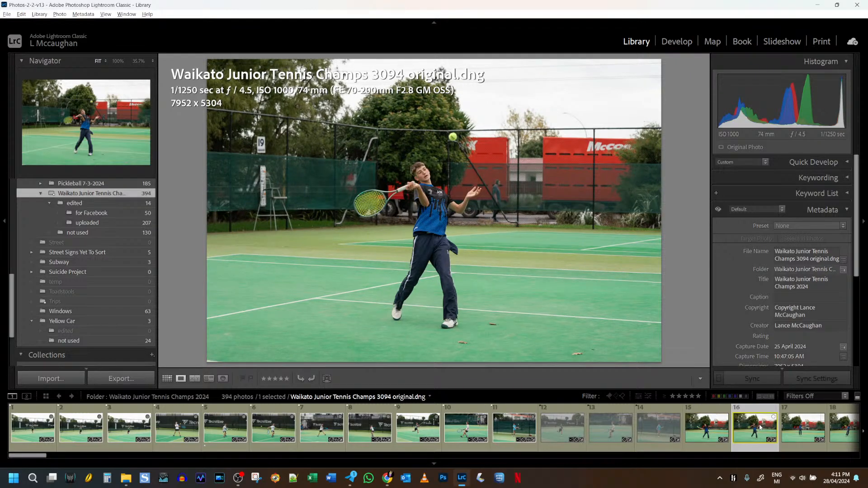
left_click(801, 427)
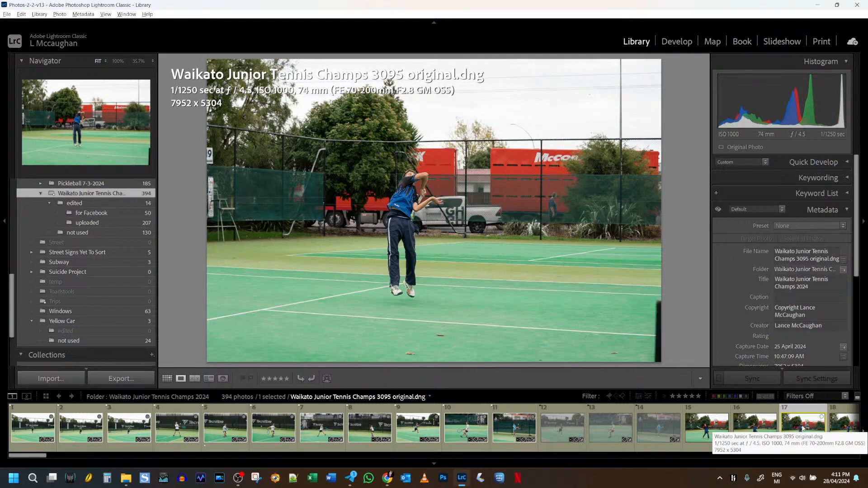
key("x")
Add photo 3093 to the target collection and flag it as a pick
left_click(713, 432)
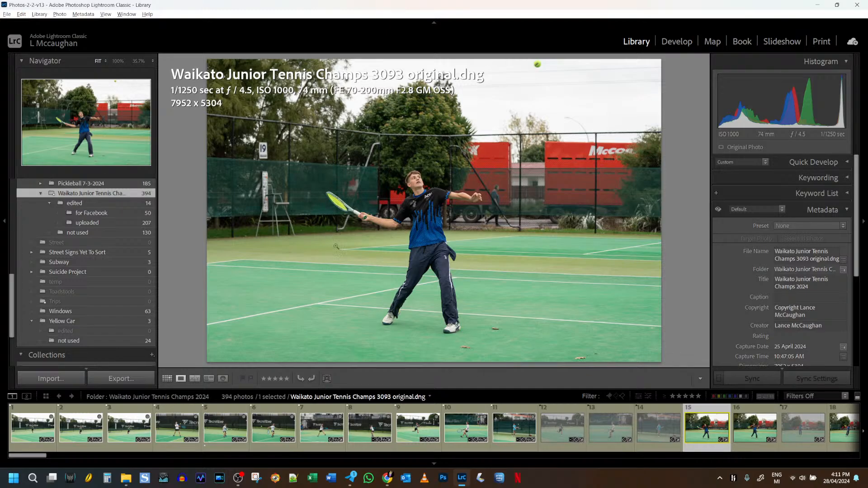
key("b")
key("p")
Move photo 3093 ahead of the rejected photos, directly after 3091, and reject photo 3094
left_click(753, 430)
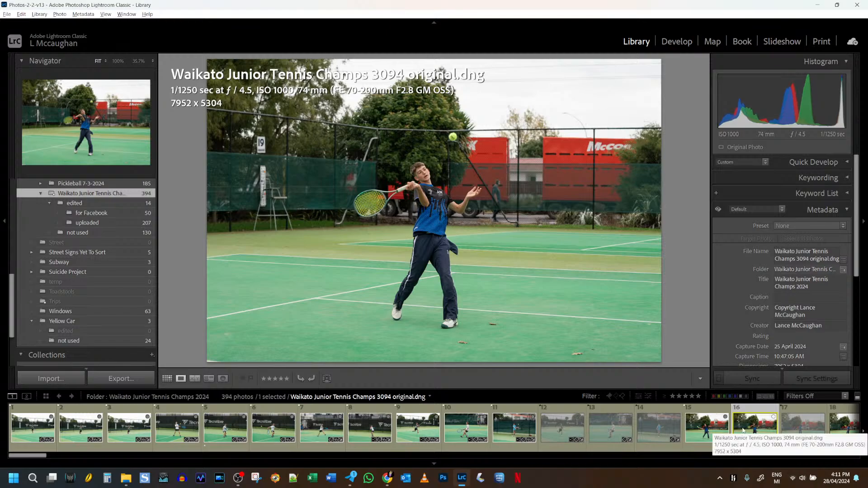
left_click_drag(754, 429, 542, 425)
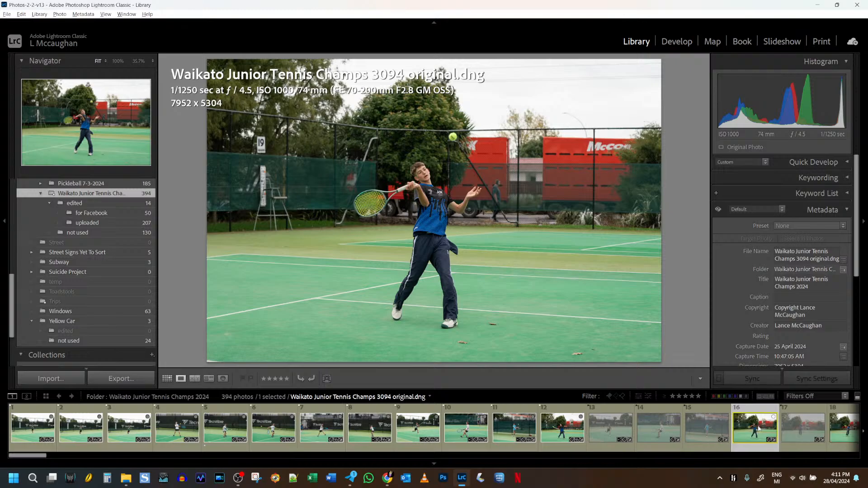
key("x")
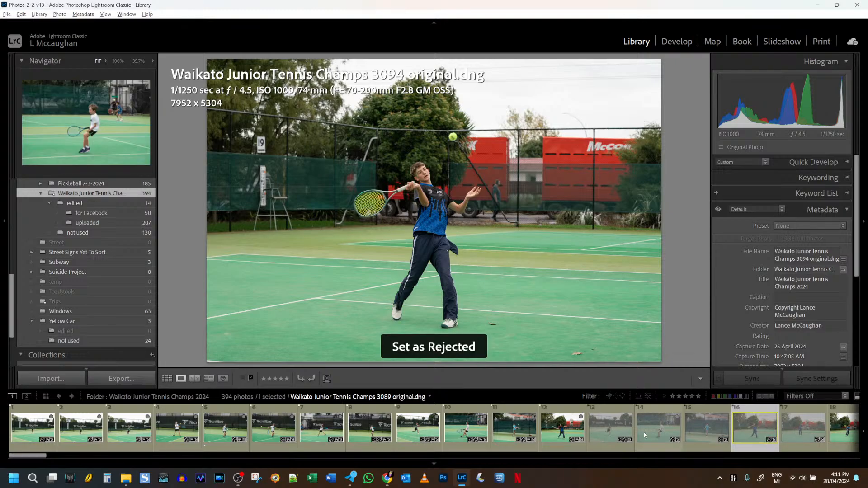
Check photo 3096 at 100% magnification, add it to the target collection and flag it as a pick
scroll(644, 432, "down", 5)
left_click(574, 432)
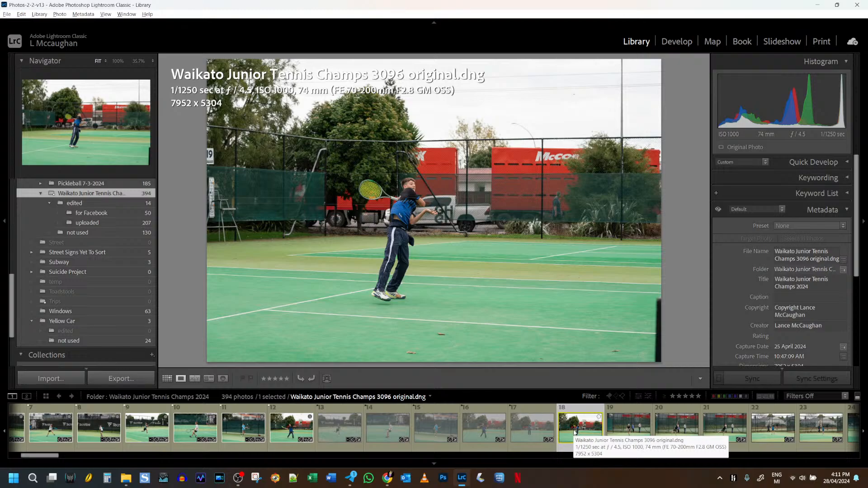
left_click(392, 188)
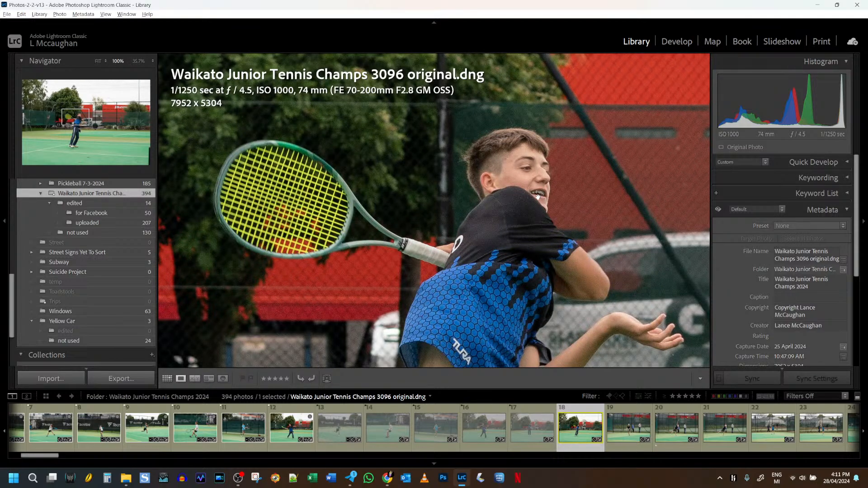
left_click(537, 196)
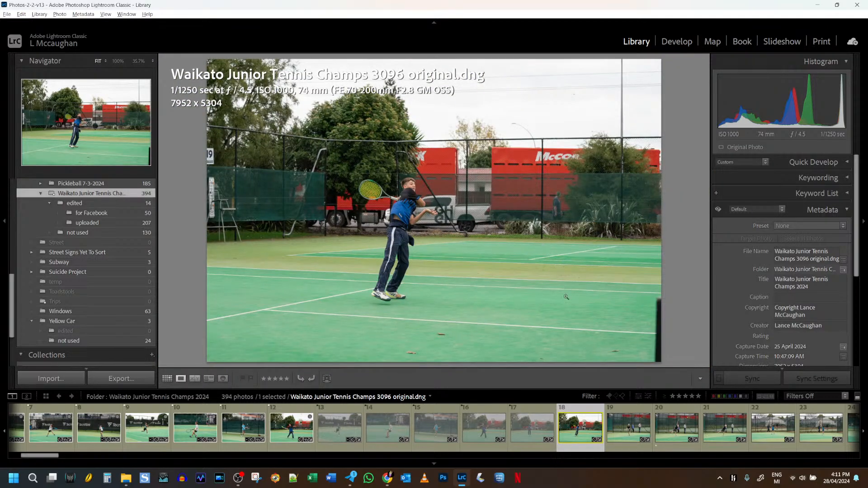
key("b")
key("p")
Review photos 3099, 3100 and 3101 of the boy in the white cap and reject 3101
left_click(625, 433)
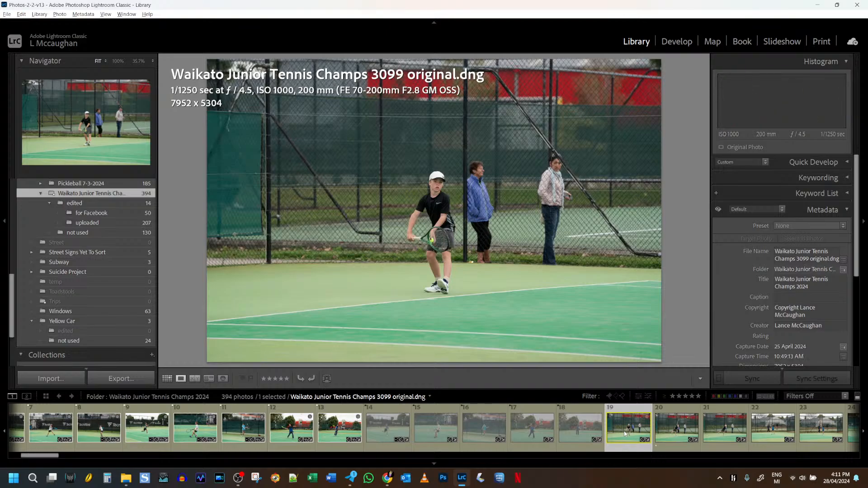
left_click(666, 425)
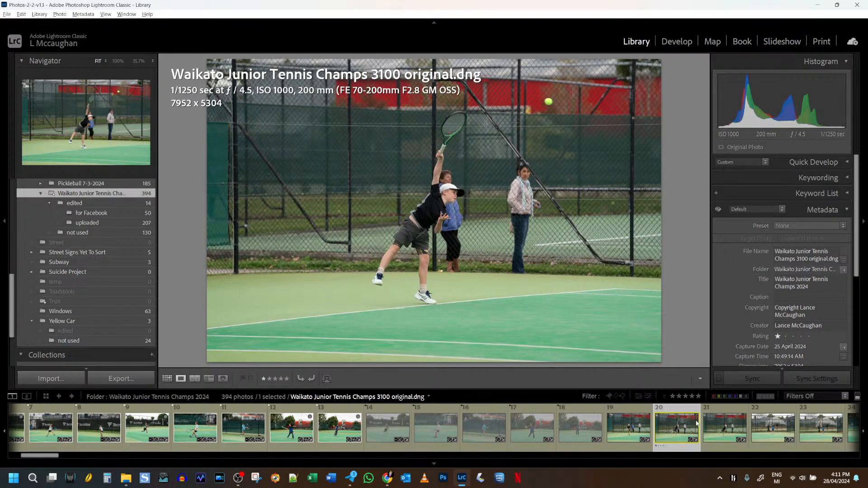
left_click(718, 425)
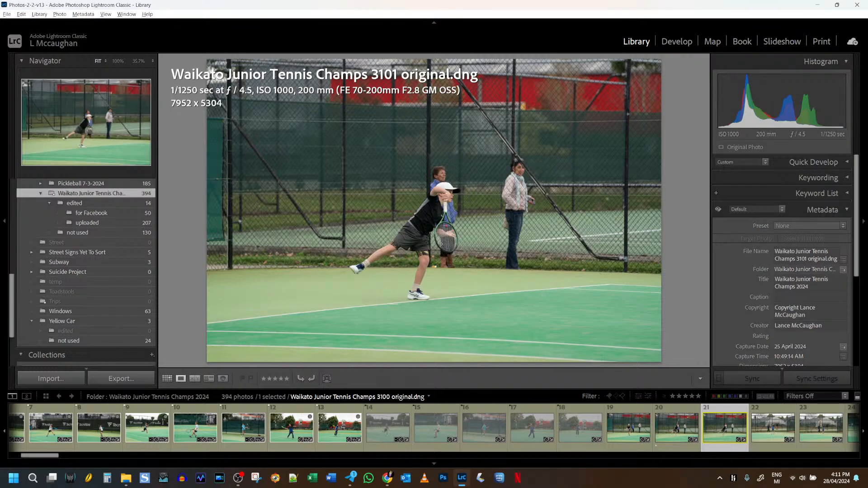
key("x")
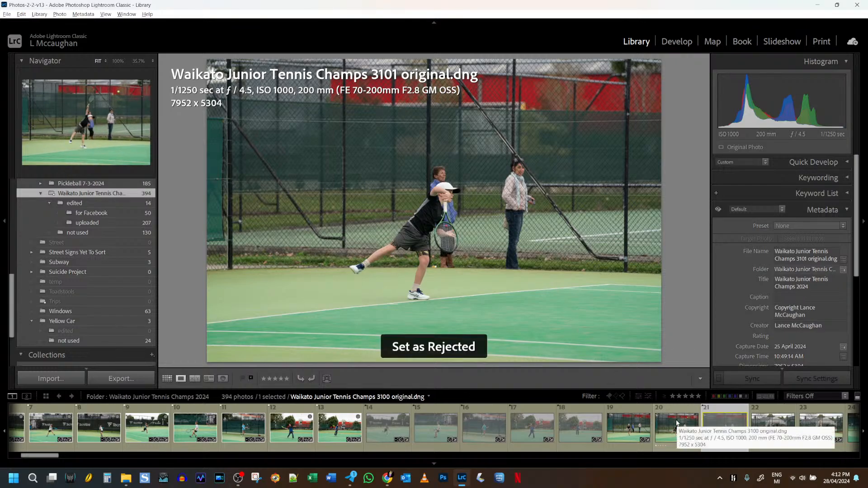
Add photo 3099 to the target collection as a pick and move it ahead of the rejected photos, directly after 3096
left_click(677, 424)
left_click(640, 426)
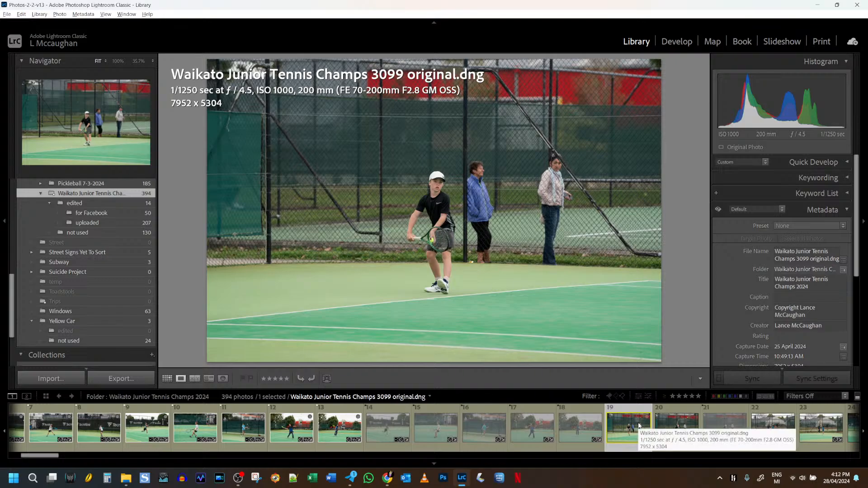
key("b")
key("p")
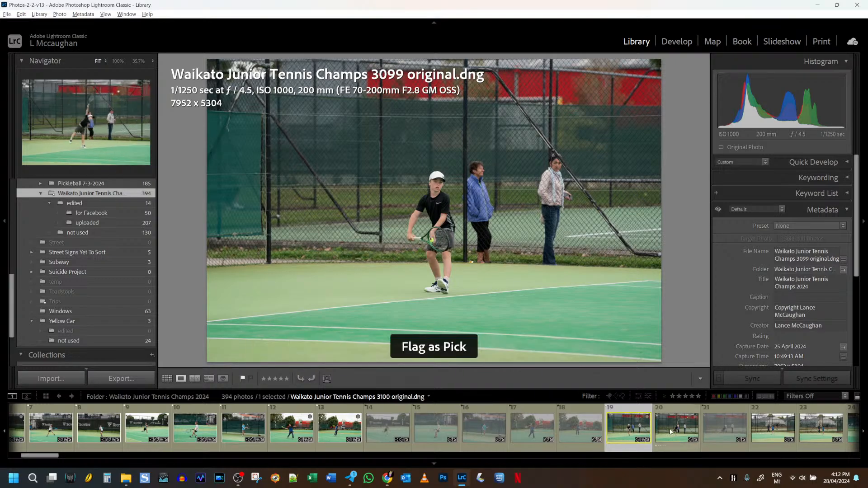
left_click_drag(639, 425, 362, 427)
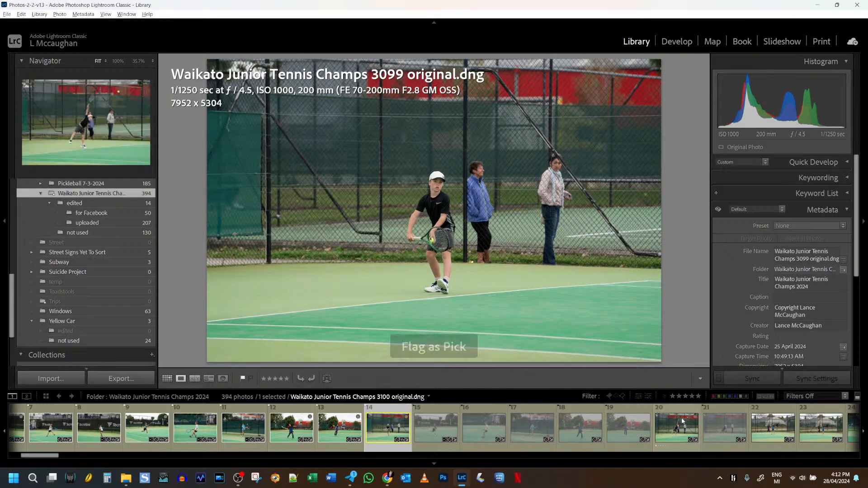
Add photo 3100 to the target collection as a pick and move it directly after photo 3099
left_click(677, 427)
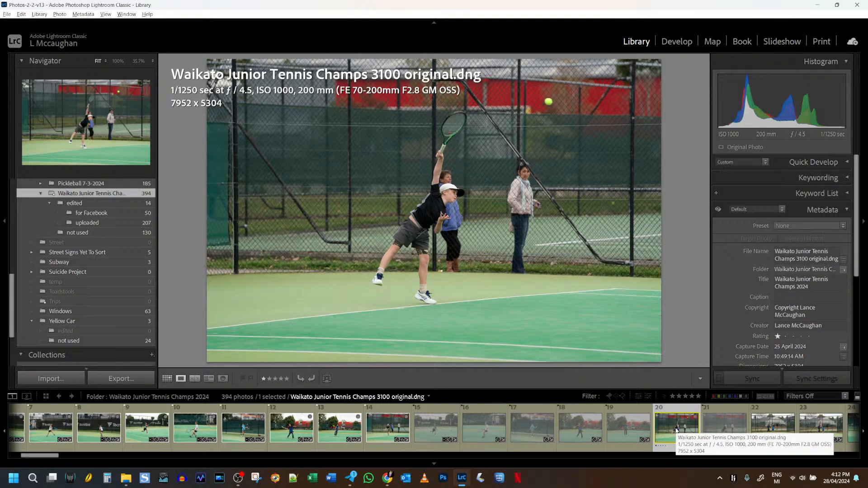
key("b")
key("p")
left_click_drag(674, 433, 433, 424)
Move the rejected photos from 3092 through 3101 into the event's "not used" folder
left_click(767, 431)
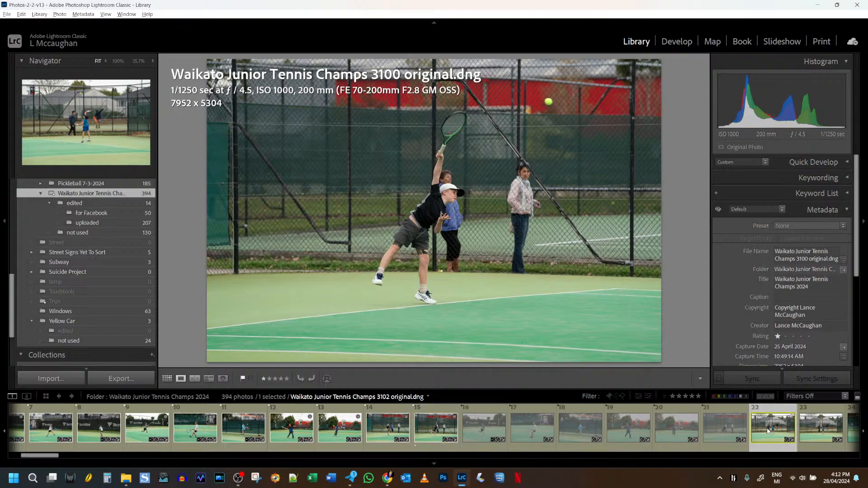
left_click(709, 427)
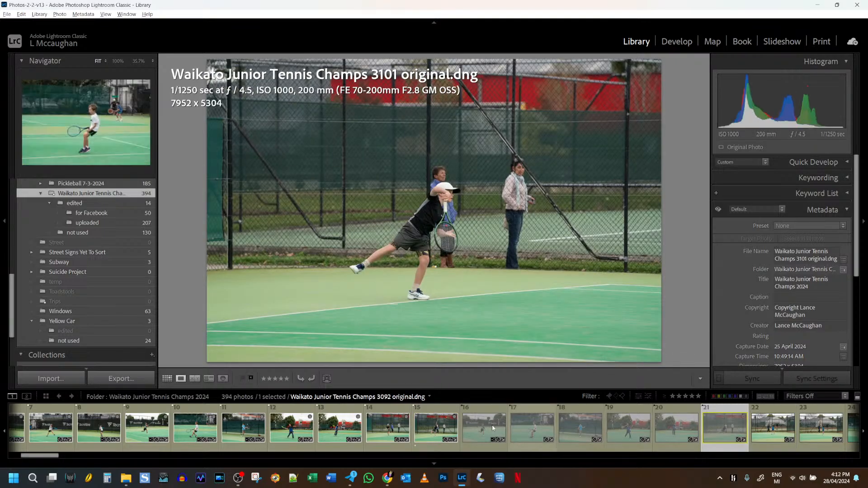
left_click(487, 427, "shift")
left_click_drag(273, 366, 94, 233)
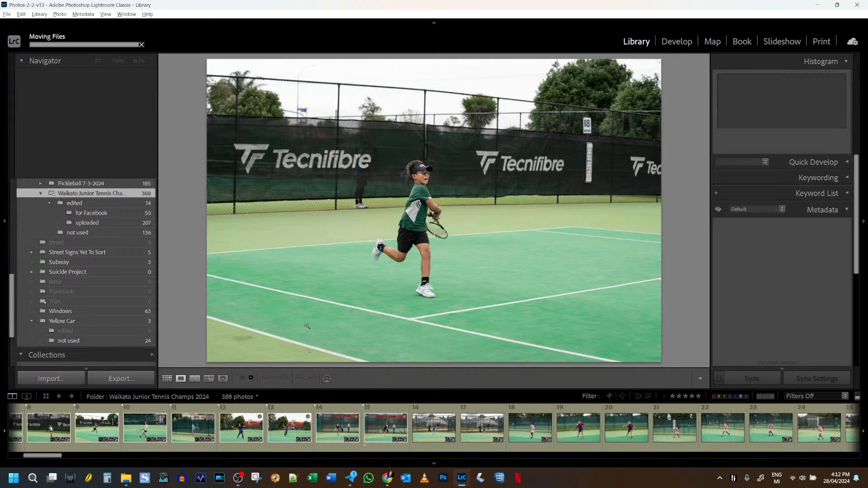
Open photo 3193 of the girl in the pale tank top and check it at 100% magnification
scroll(597, 420, "down", 5)
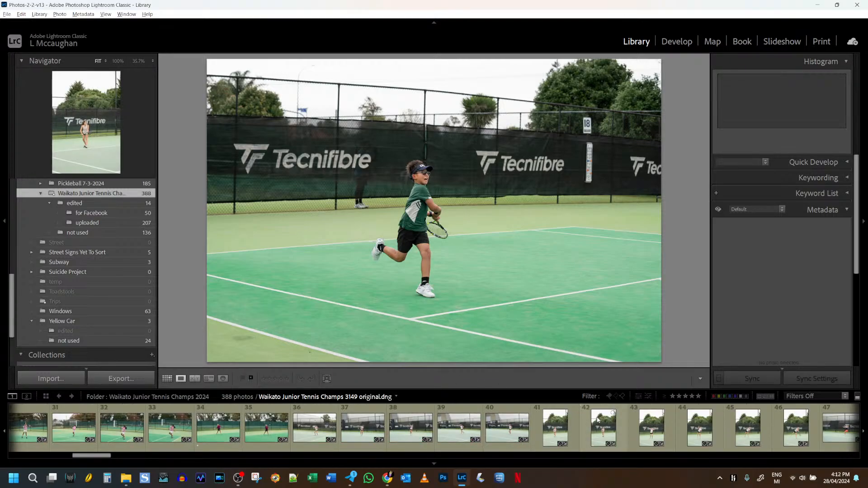
left_click(607, 428)
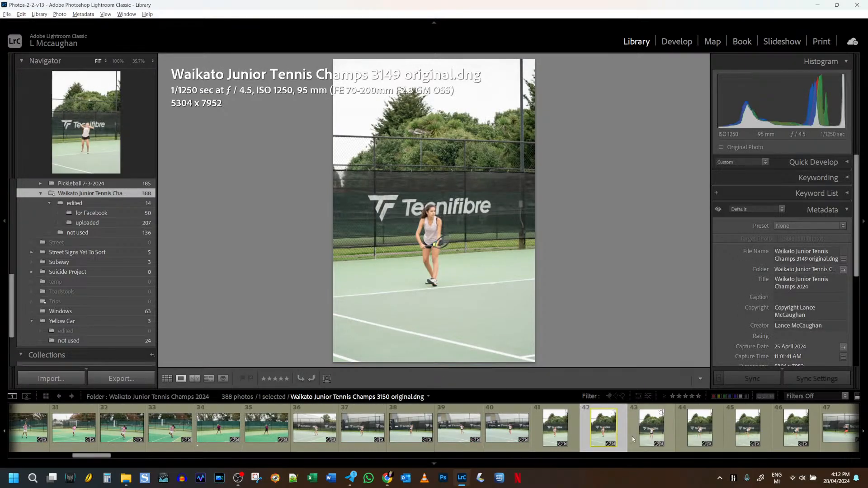
scroll(635, 430, "down", 5)
scroll(710, 433, "down", 2)
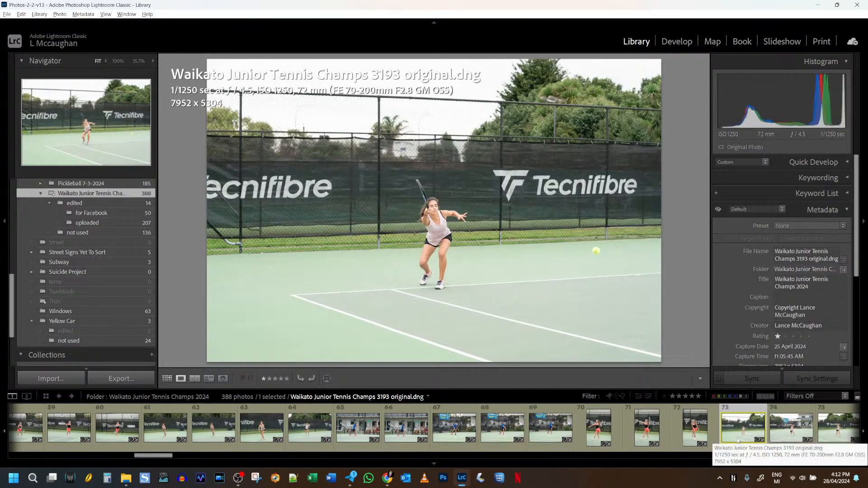
left_click(432, 213)
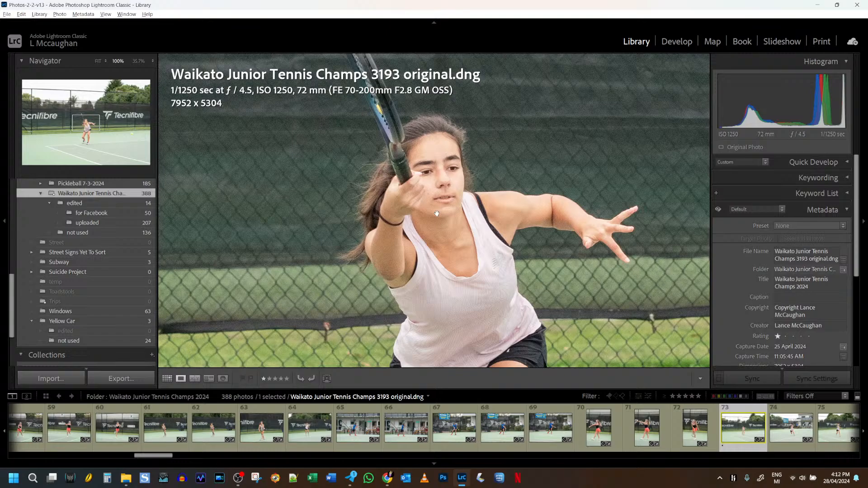
left_click(436, 213)
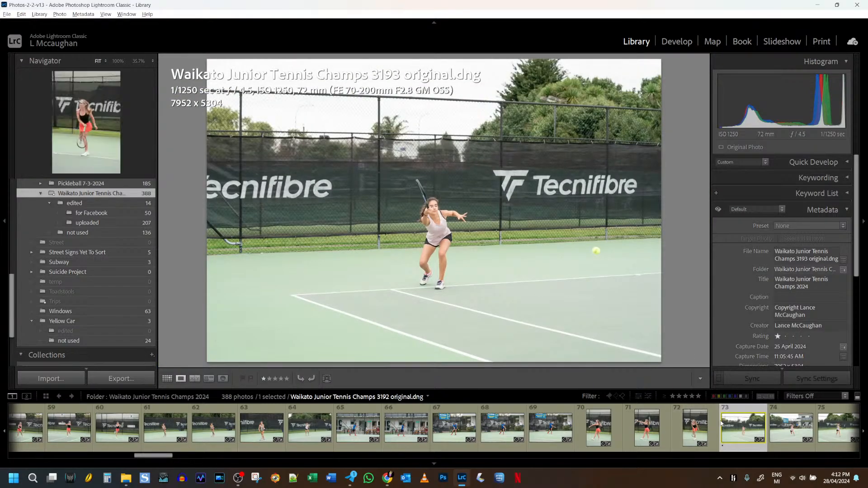
Add photos 3192 and 3193 to the target collection and flag both as picks
scroll(740, 428, "down", 3)
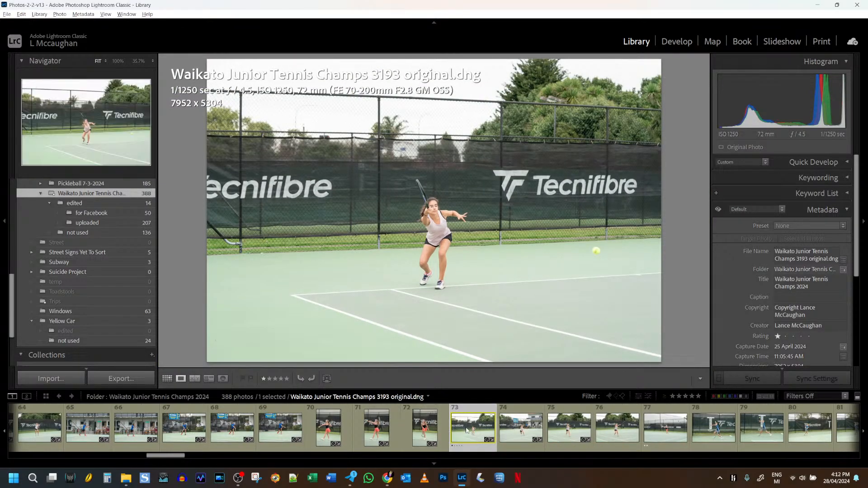
left_click(418, 430)
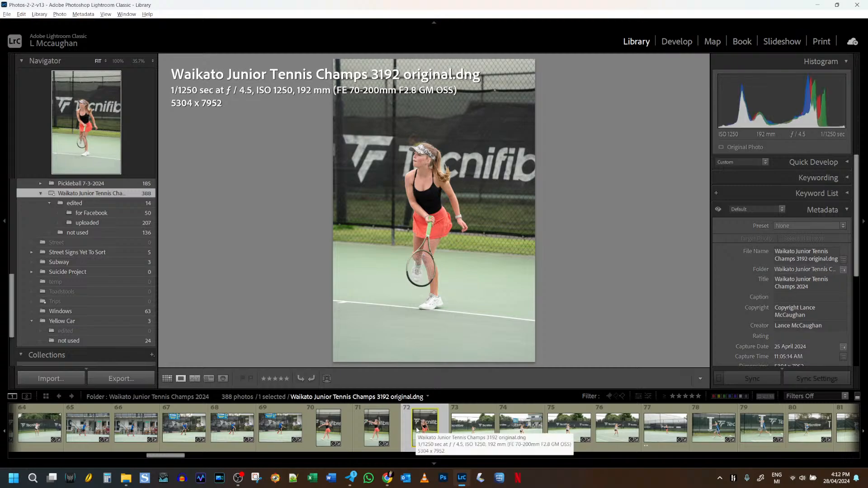
key("b")
key("p")
left_click(474, 427)
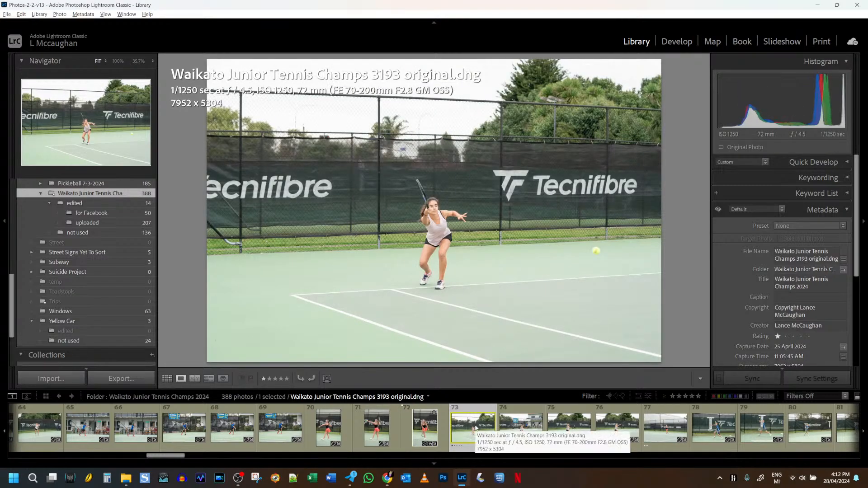
key("b")
key("p")
Flag photos 3194 and 3196 as picks, adding 3194 to the target collection, and reject photo 3195
left_click(524, 432)
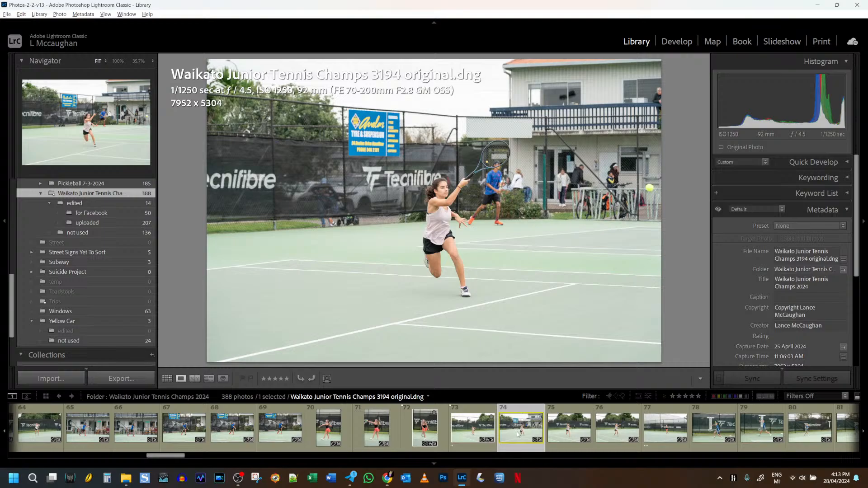
key("b")
left_click(576, 427)
key("p")
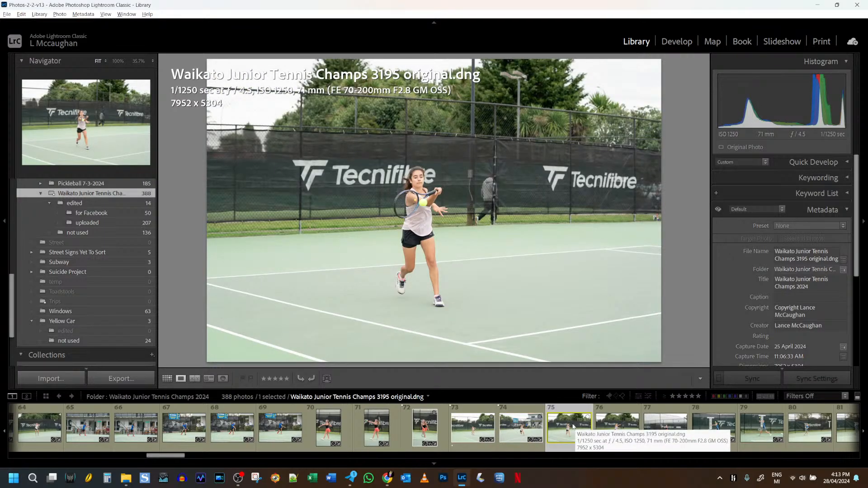
key("x")
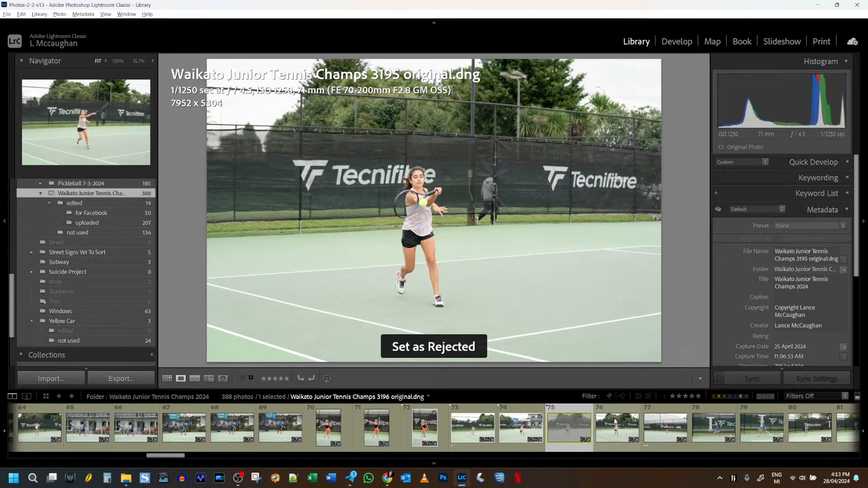
left_click(626, 424)
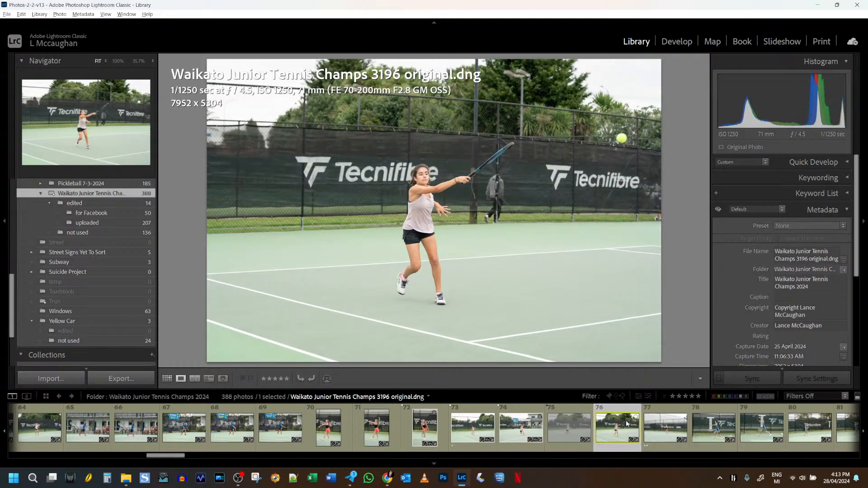
key("p")
Add photo 3197 to the target collection as a pick and move the rejected photo 3195 into the "not used" folder
left_click(671, 431)
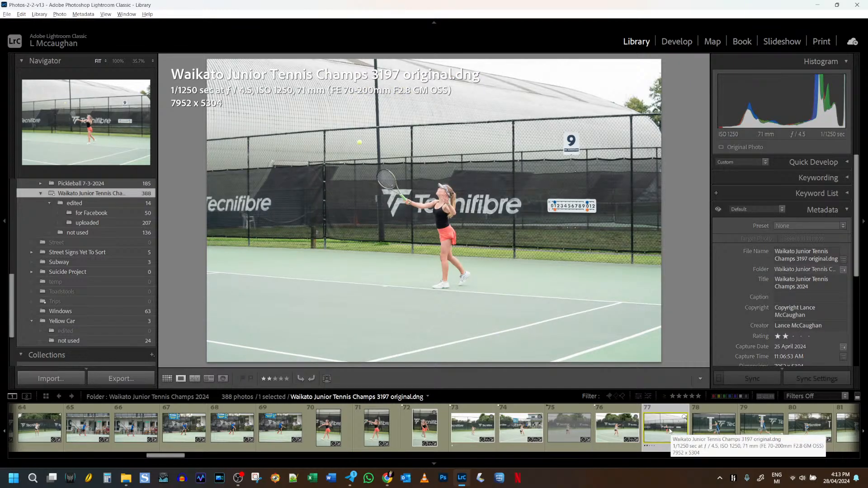
key("b")
key("p")
left_click_drag(564, 430, 89, 233)
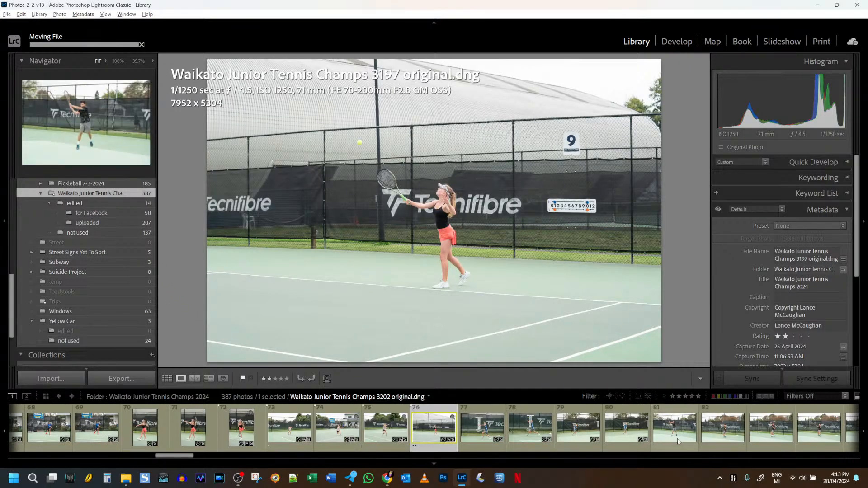
Compare photos 3274, 3275 and 3276 of the girl in red shorts and add 3276 to the target collection as a pick
scroll(676, 429, "down", 5)
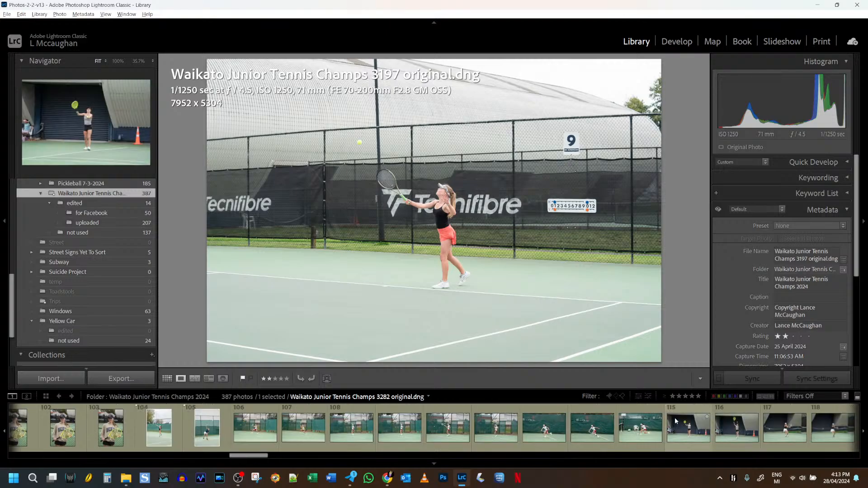
left_click(585, 428)
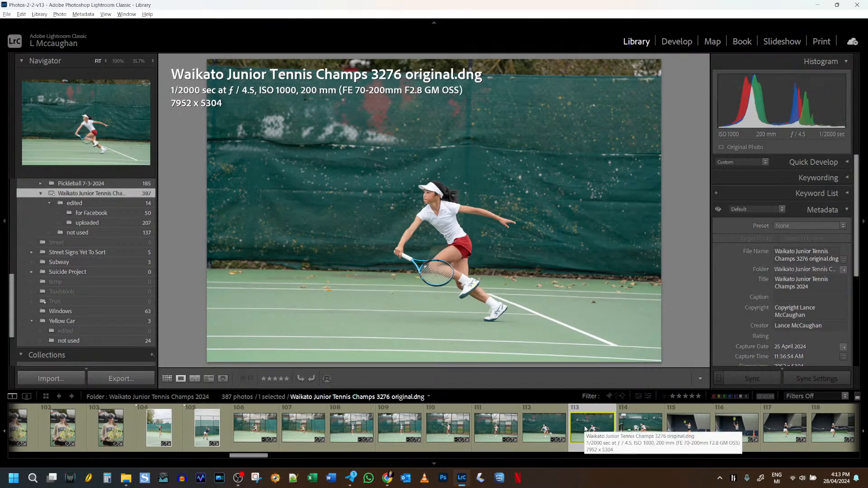
left_click(494, 430)
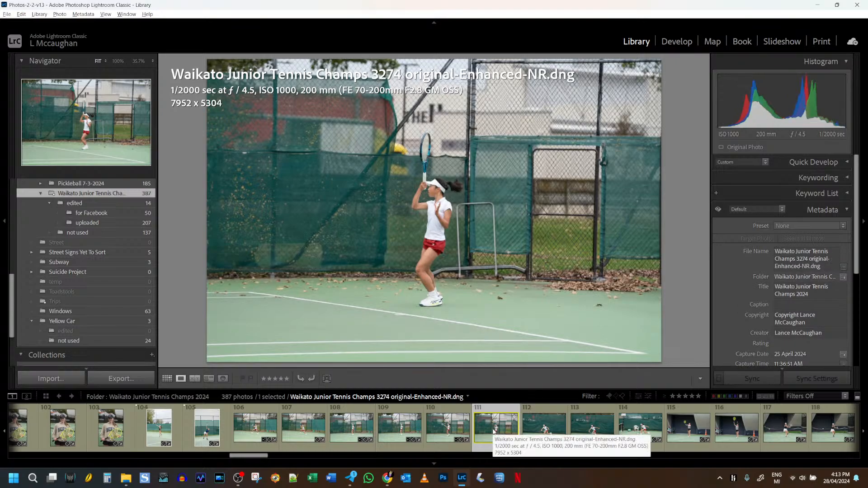
left_click(544, 431)
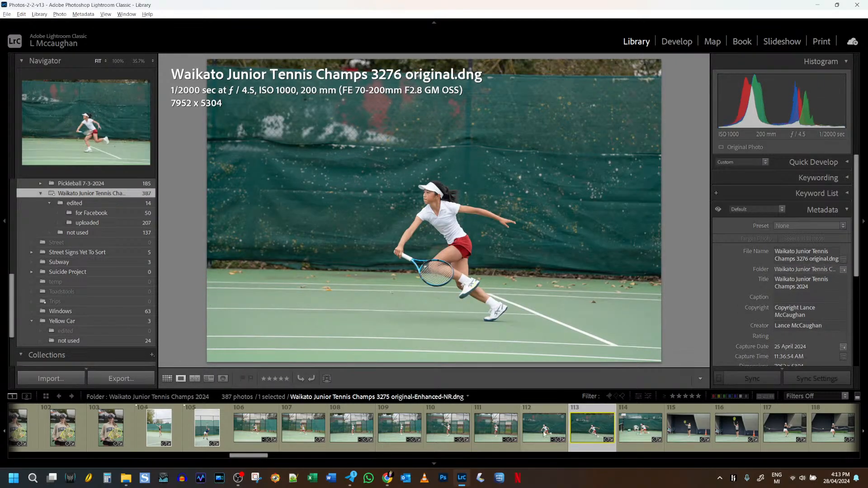
left_click(586, 433)
left_click(545, 429)
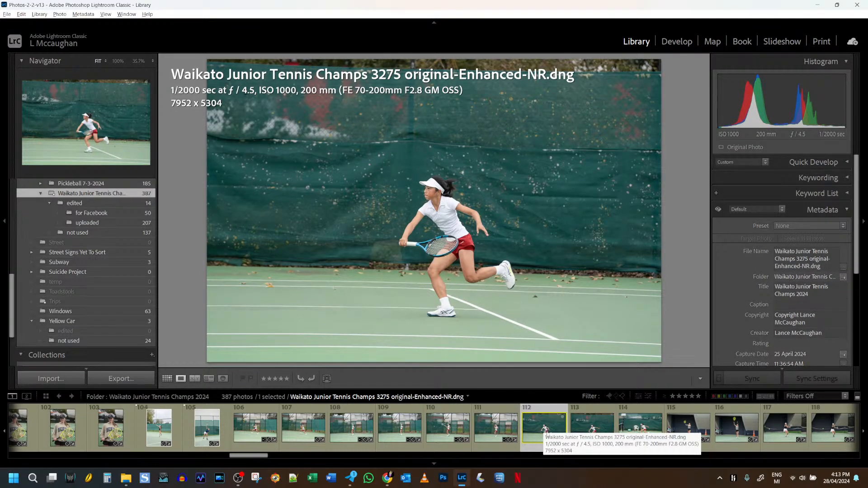
left_click(584, 427)
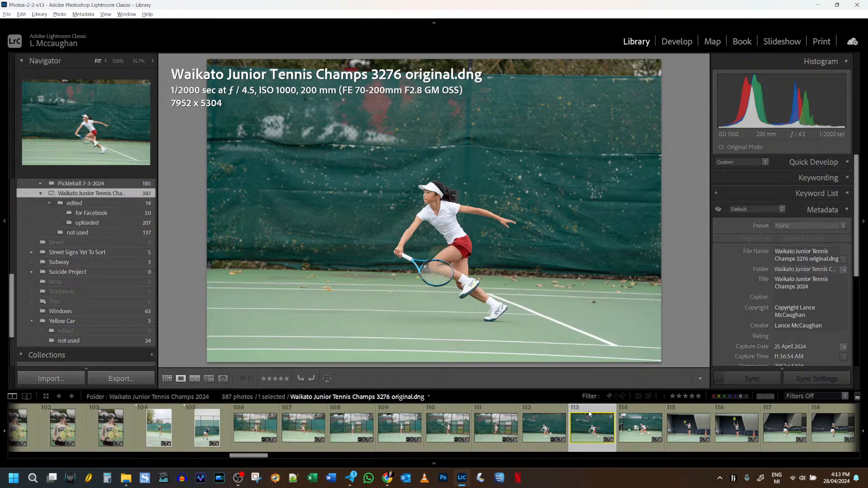
key("b")
key("p")
Reject photos 3275, 3272 and 3271 of the girl in red shorts, reviewing 3274 and 3273 without flagging them
left_click(547, 425)
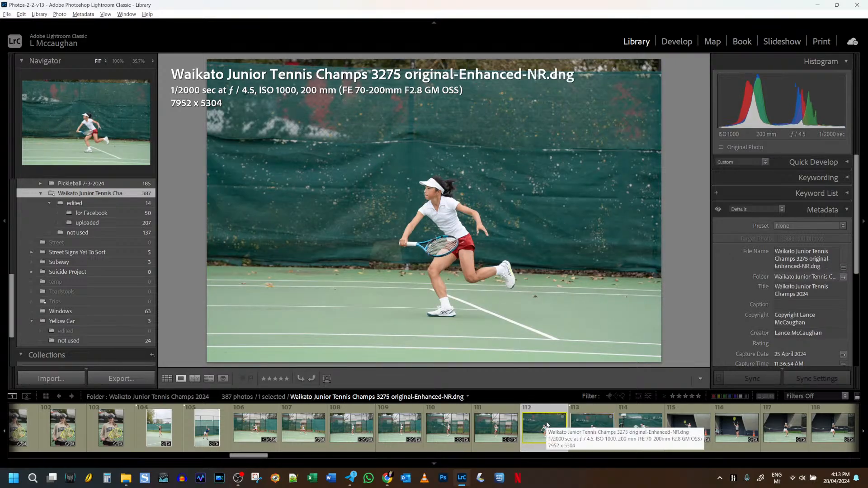
key("x")
left_click(492, 424)
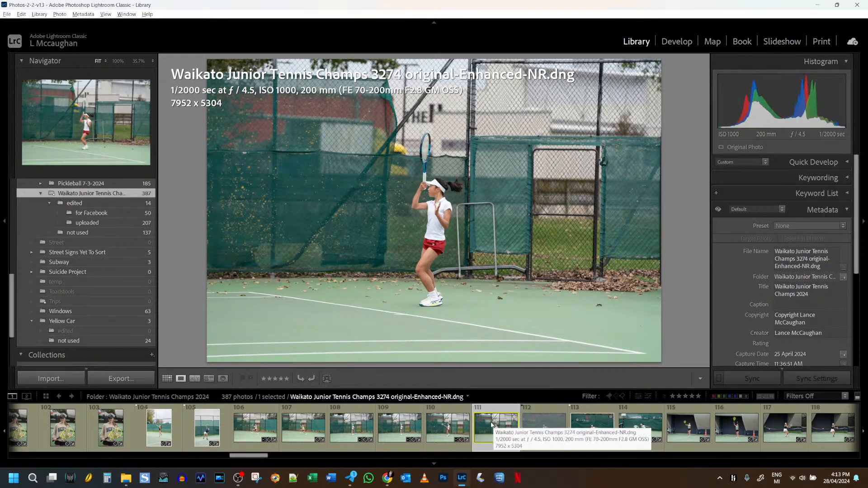
left_click(451, 432)
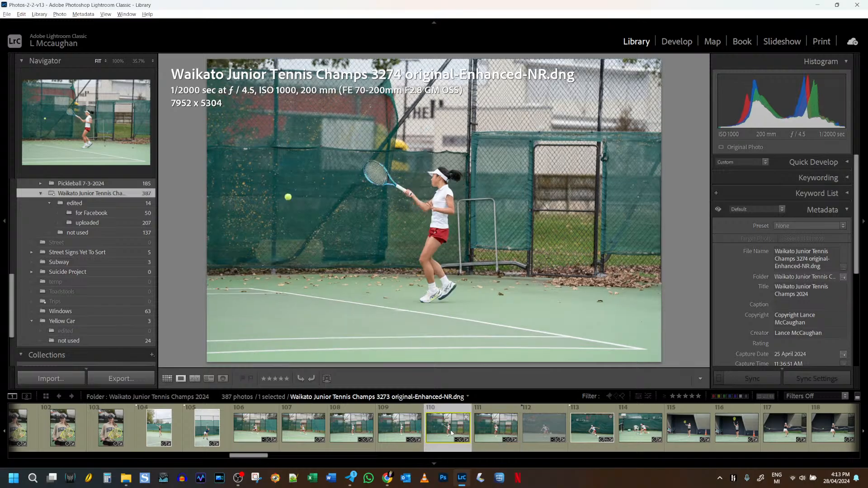
left_click(399, 430)
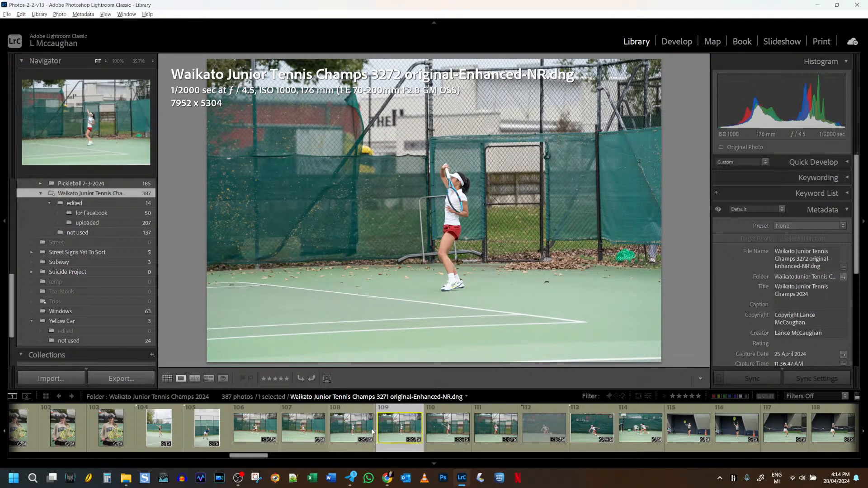
key("x")
left_click(356, 425)
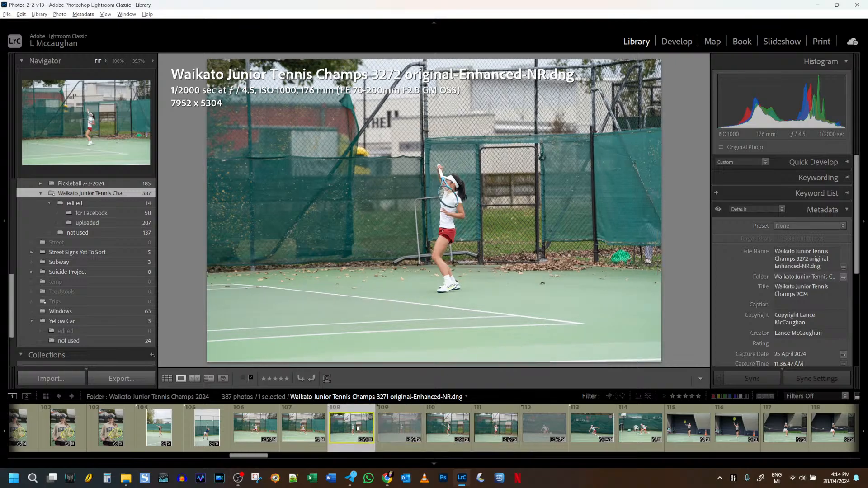
key("x")
Compare photos 3270 and 3269, reject 3269, and add 3270 to the target collection as a pick
left_click(294, 428)
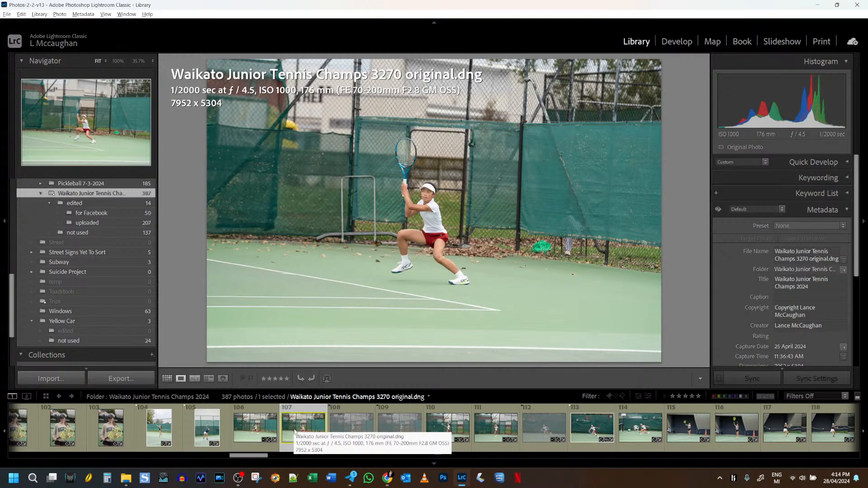
left_click(256, 428)
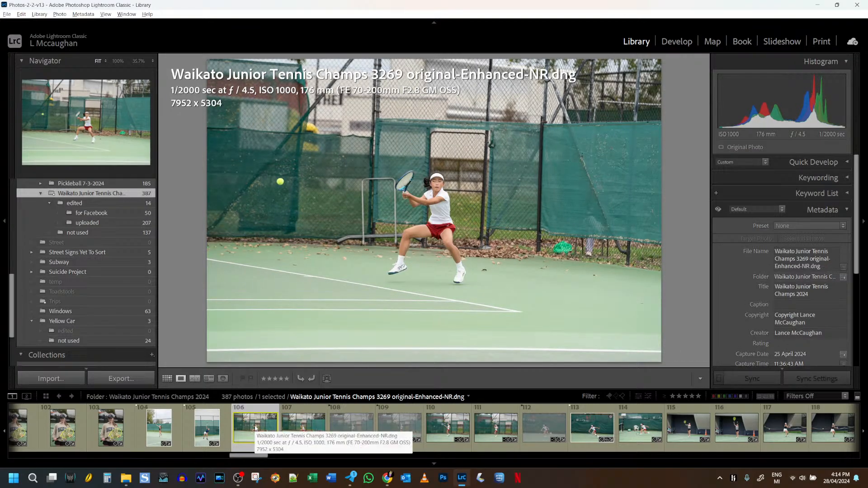
key("x")
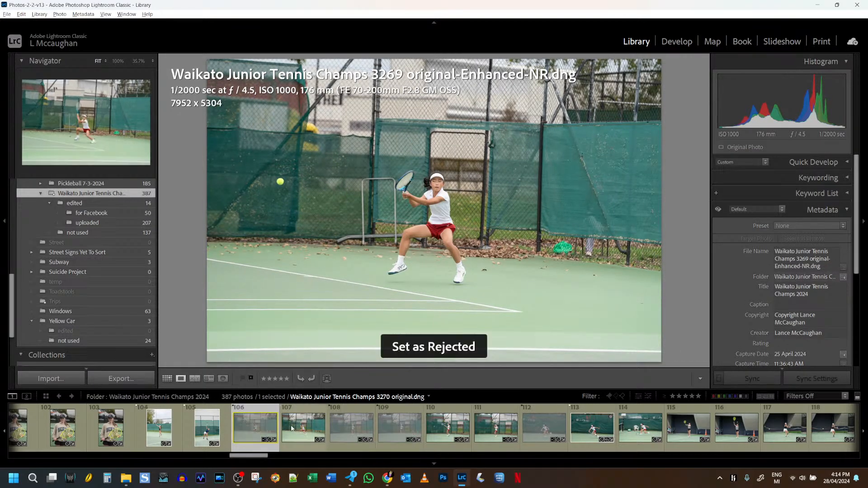
left_click(297, 427)
key("b")
key("p")
Flag photo 3273 as a pick and reject photo 3274
left_click(446, 426)
key("p")
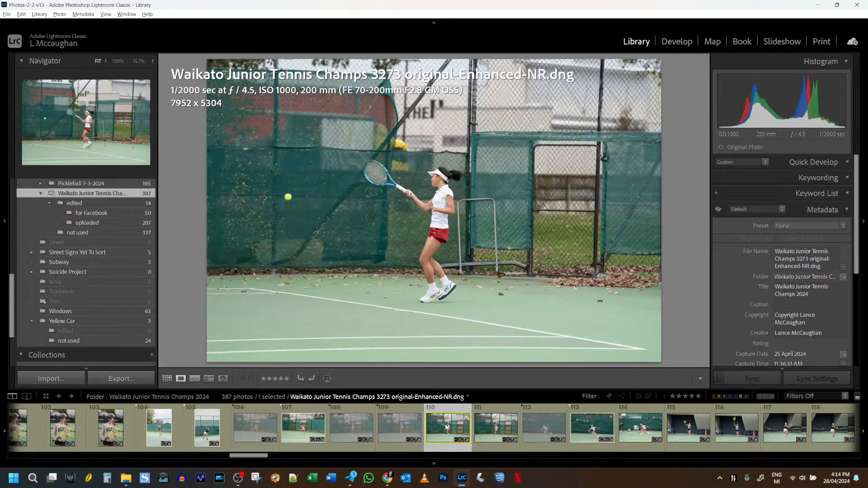
left_click(500, 432)
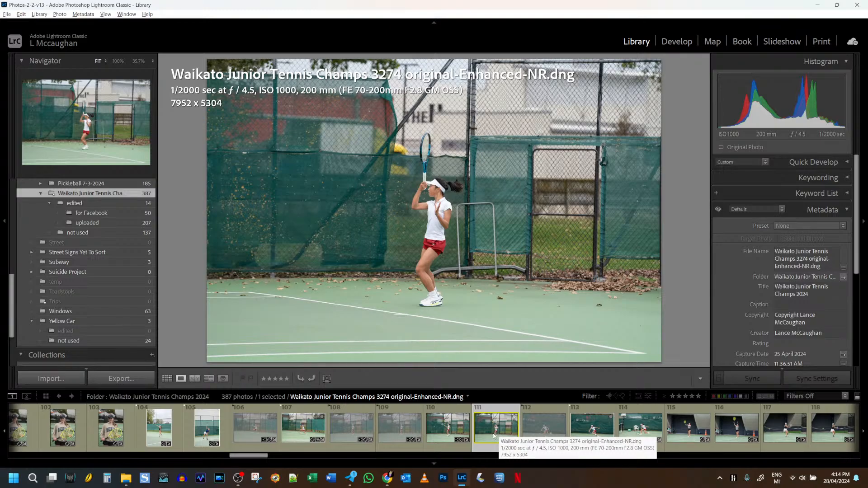
key("x")
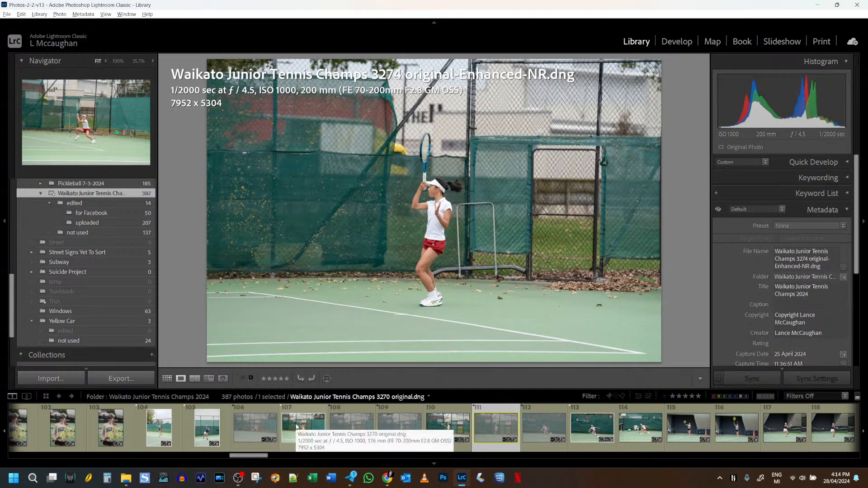
Review photo 3264, then add photo 3255 of the serving girl in black to the target collection as a pick
left_click(204, 435)
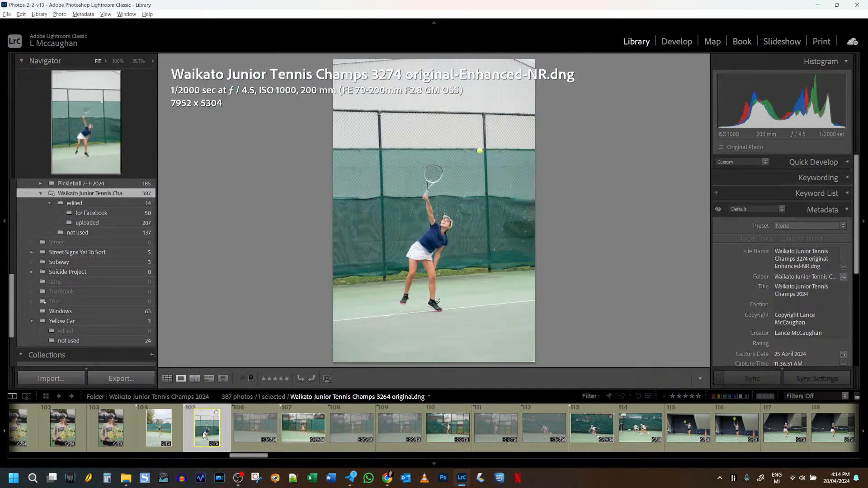
left_click(156, 430)
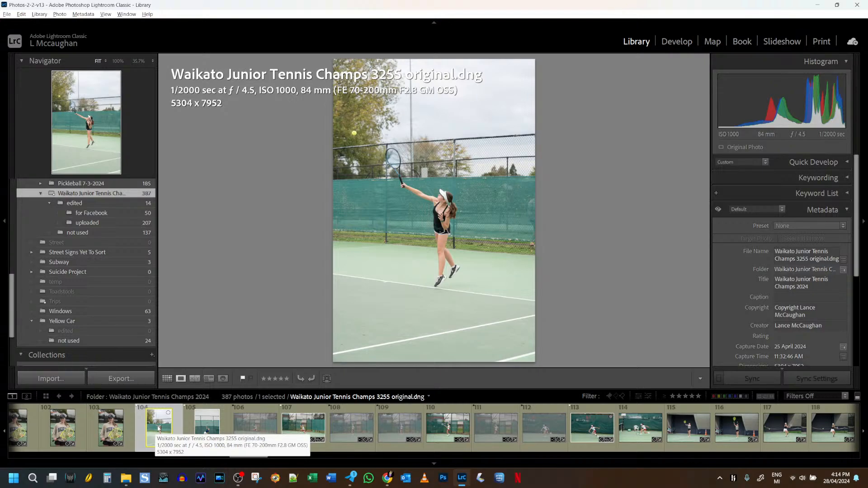
key("b")
key("p")
Move the rejected photos 3269, 3271, 3272, 3274 and 3275 of the girl in red shorts to the "not used" folder under Waikato Junior Tennis Champs
left_click(256, 427)
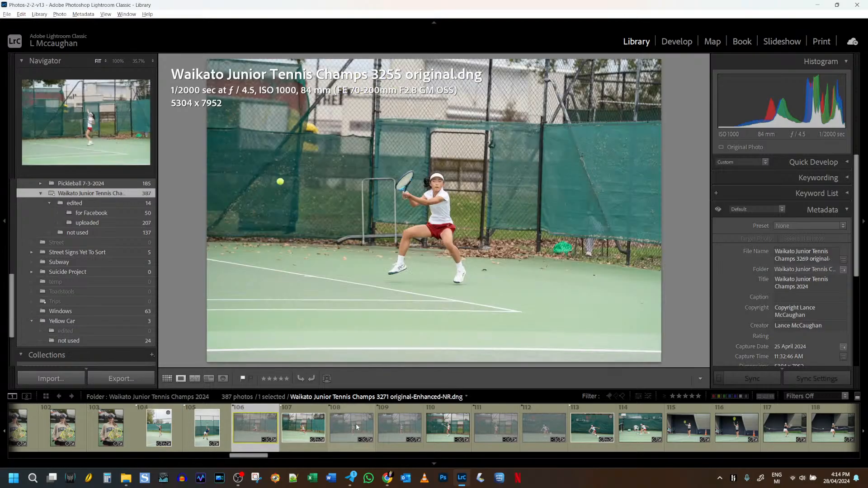
left_click(352, 427, "ctrl")
left_click(399, 427, "ctrl")
left_click(495, 427, "ctrl")
left_click(544, 427, "ctrl")
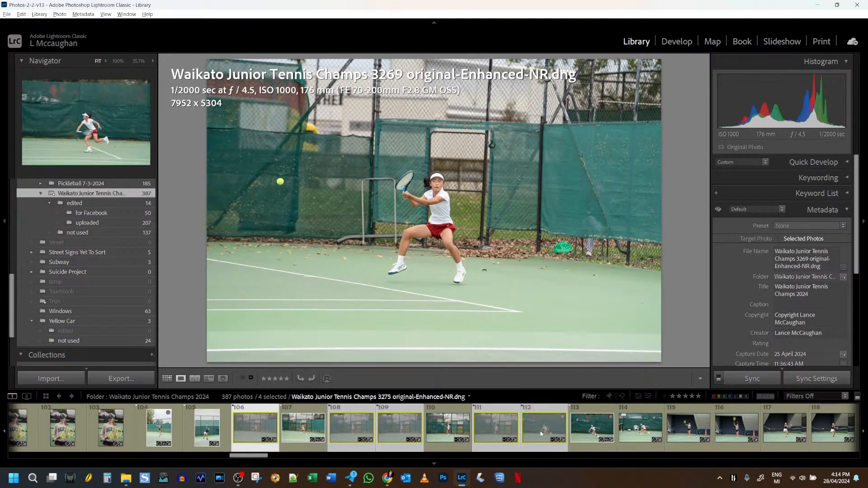
left_click_drag(544, 427, 95, 230)
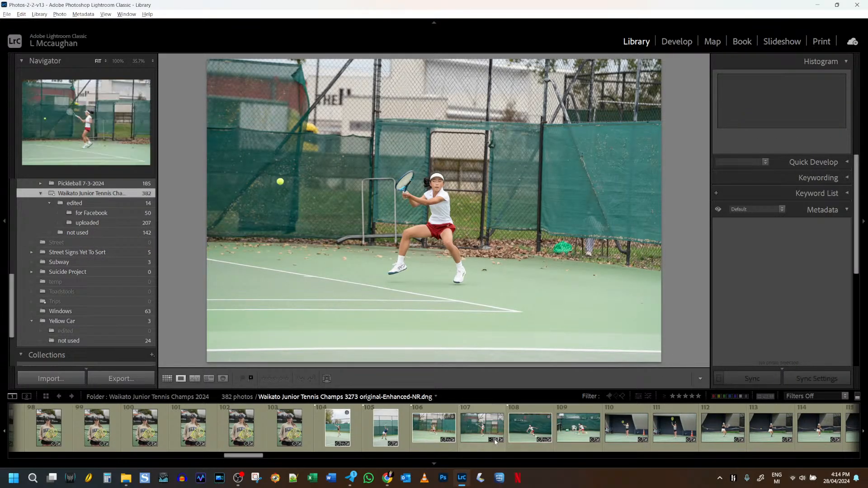
Review photos 3375 to 3378 further along the folder and add 3376 of the boy in the dark sweater to the target collection as a pick
scroll(497, 436, "down", 10)
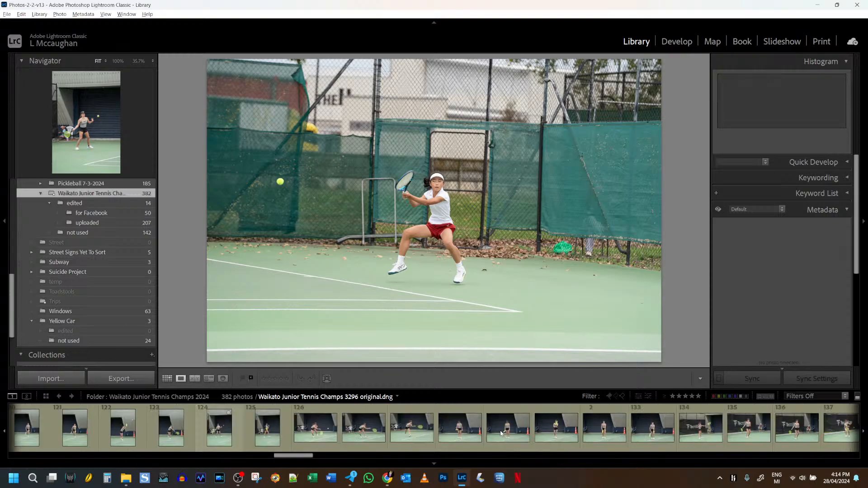
scroll(500, 432, "down", 2)
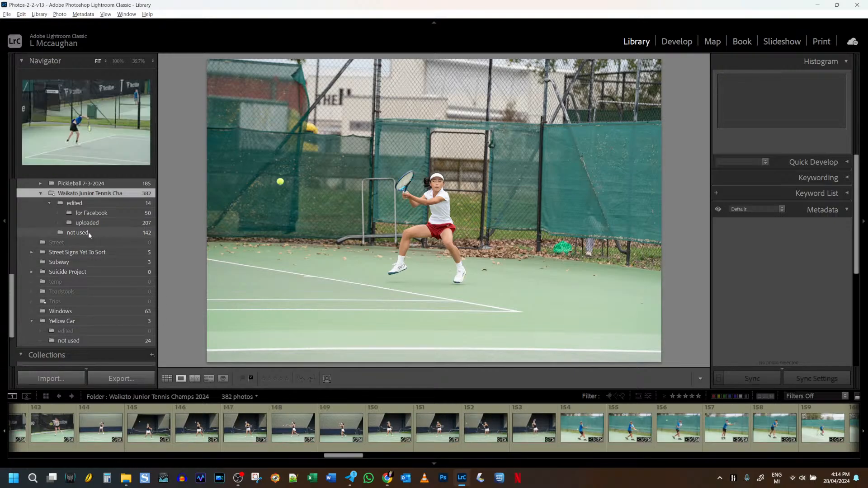
scroll(542, 421, "down", 5)
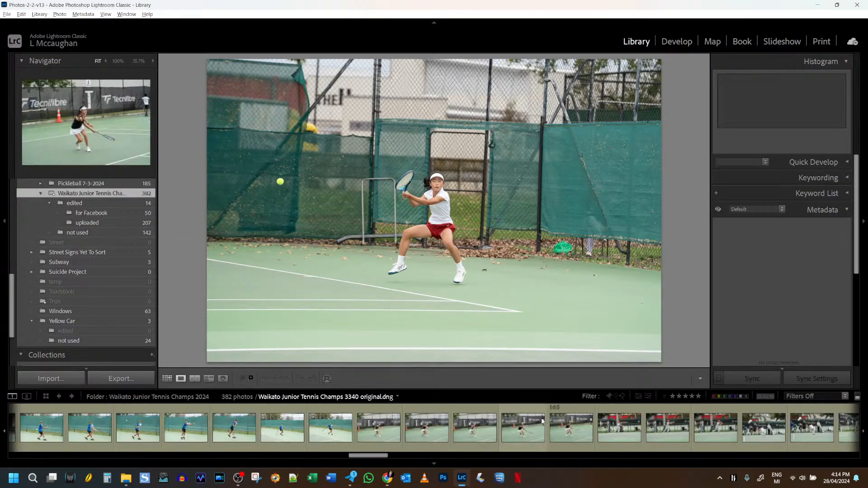
scroll(542, 417, "down", 10)
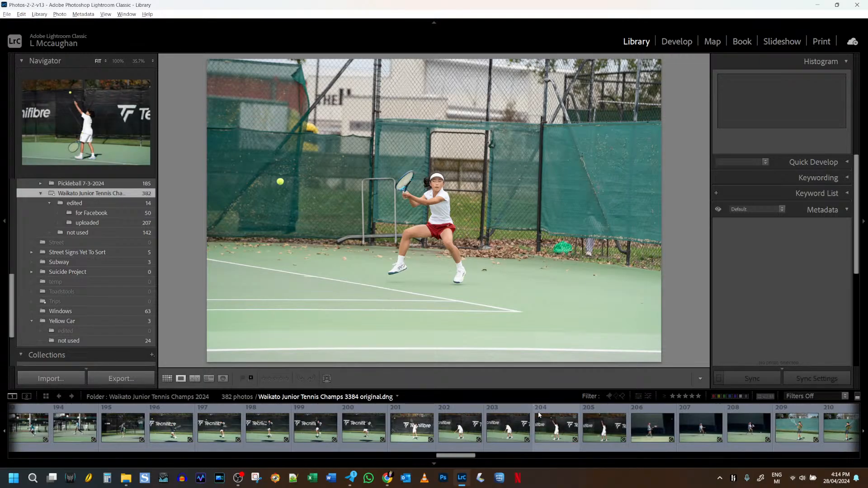
left_click(263, 430)
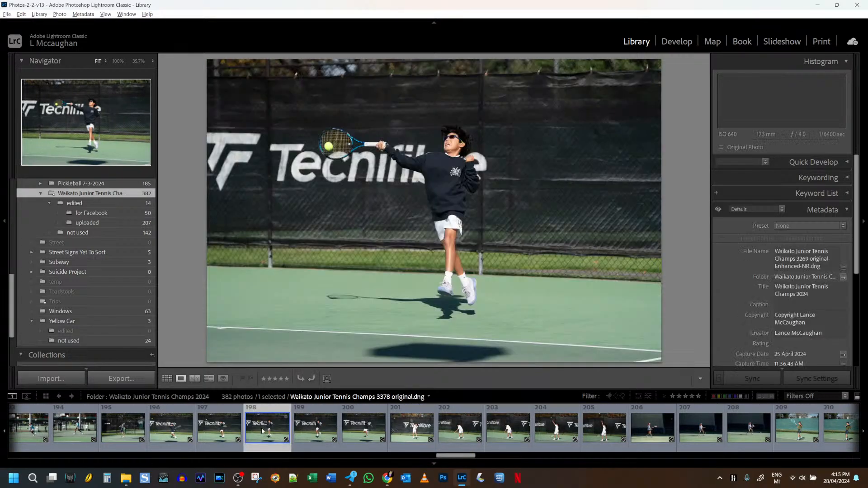
left_click(211, 431)
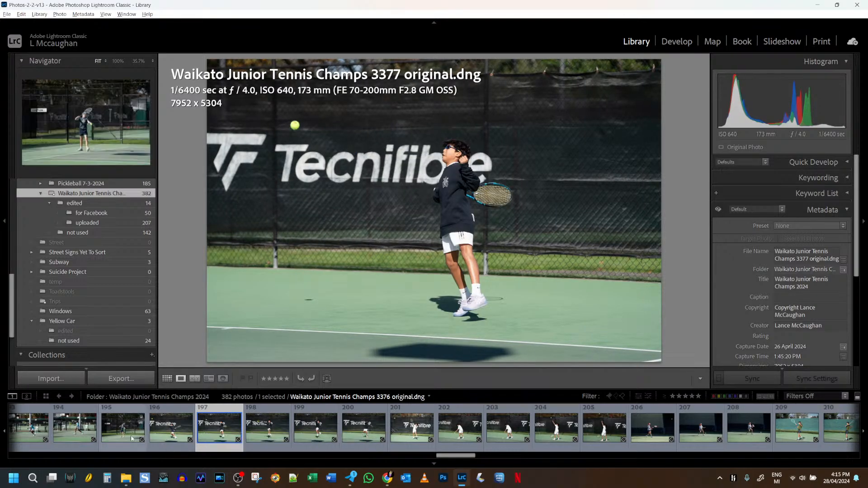
left_click(112, 431)
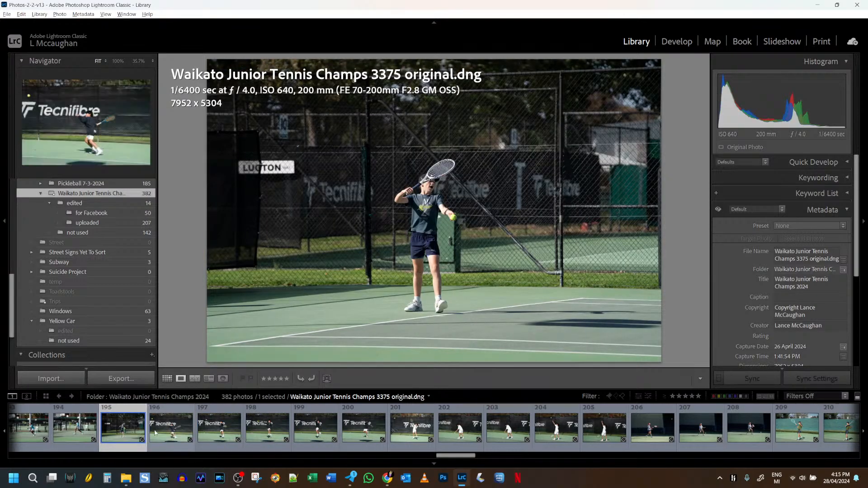
left_click(173, 432)
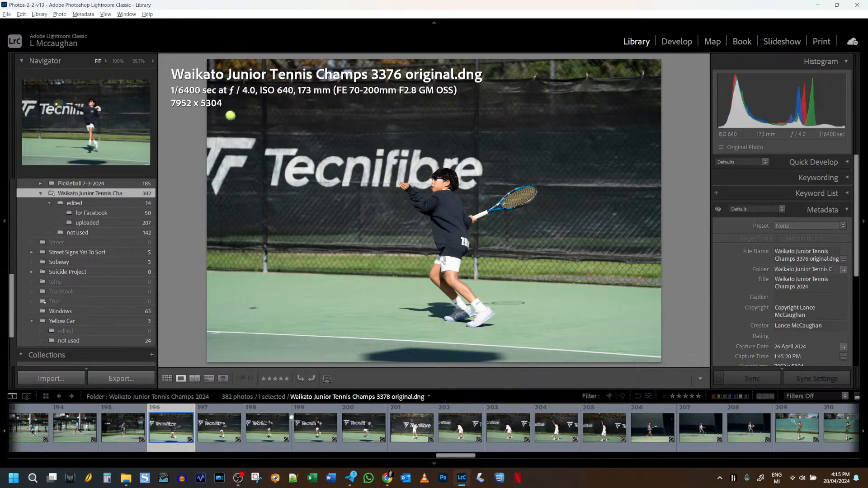
key("b")
key("p")
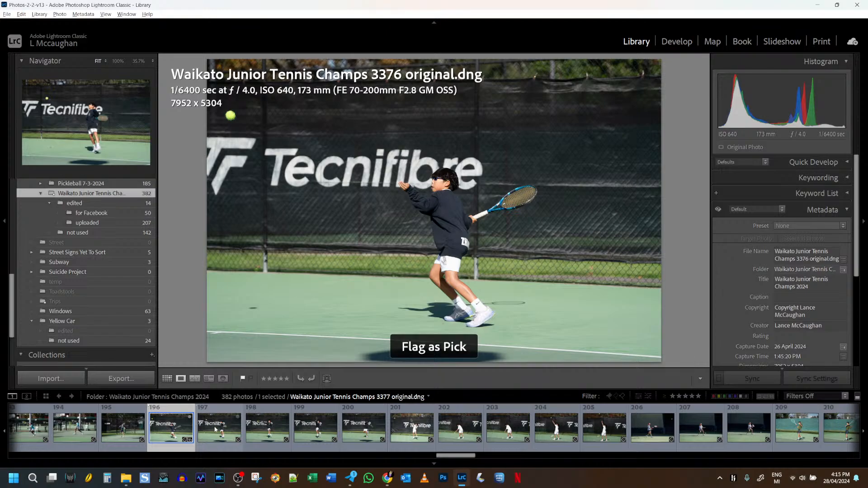
Reject photo 3377 of the boy in the dark sweater and flag photo 3378 as a pick
left_click(214, 430)
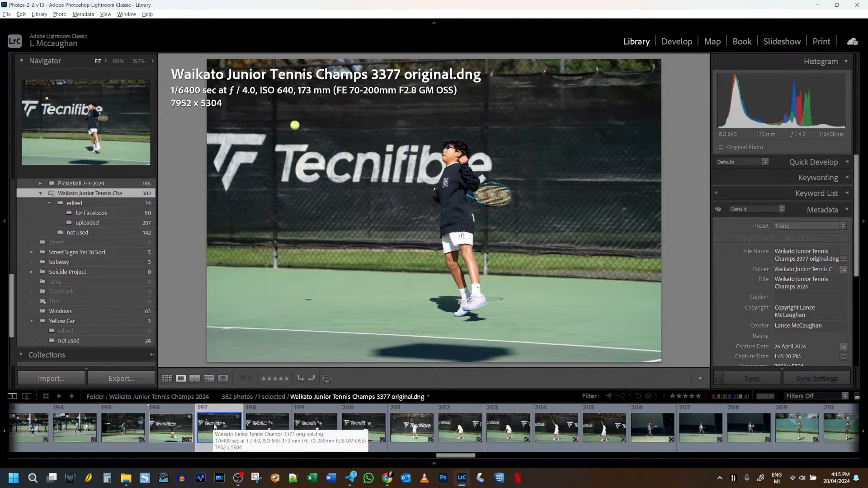
key("x")
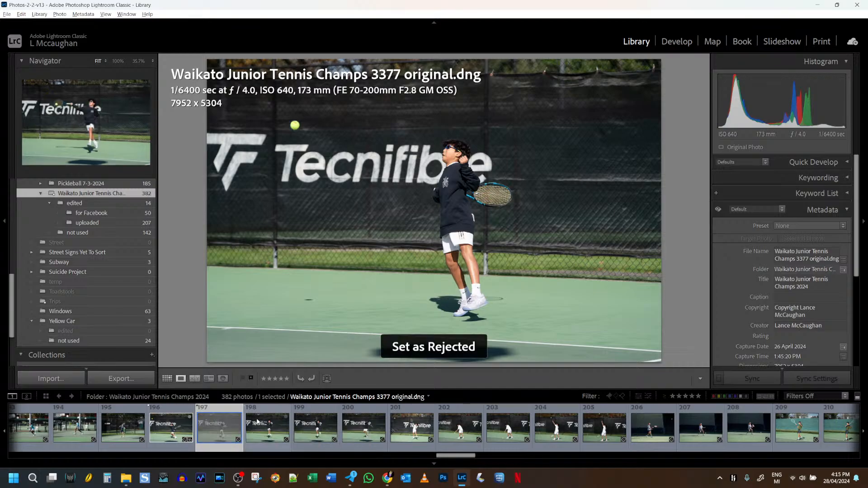
left_click(272, 426)
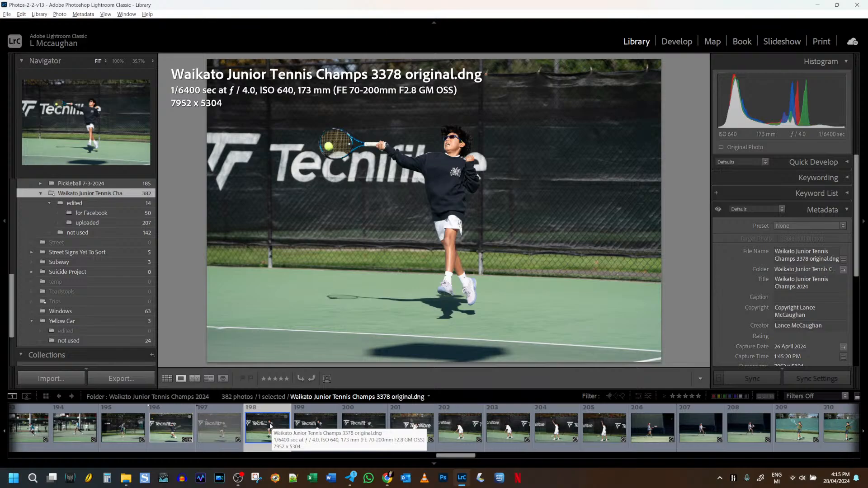
key("p")
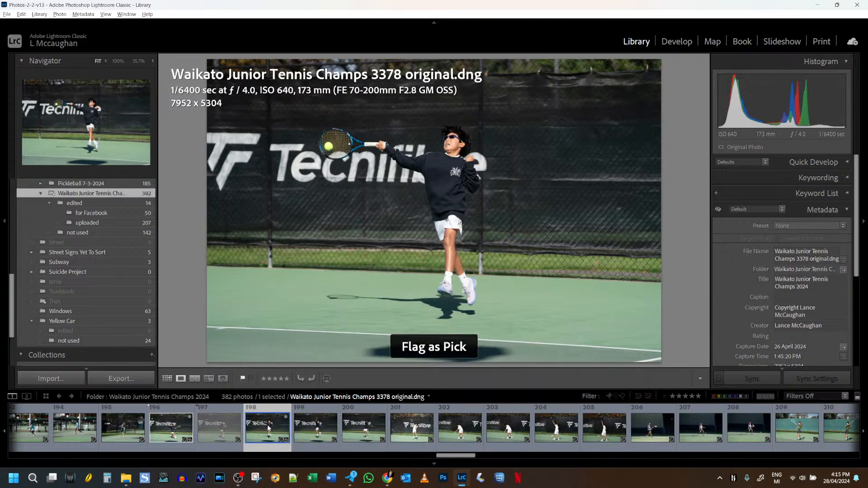
Reject photos 3379 and 3380 of the boy in the dark sweater
left_click(316, 426)
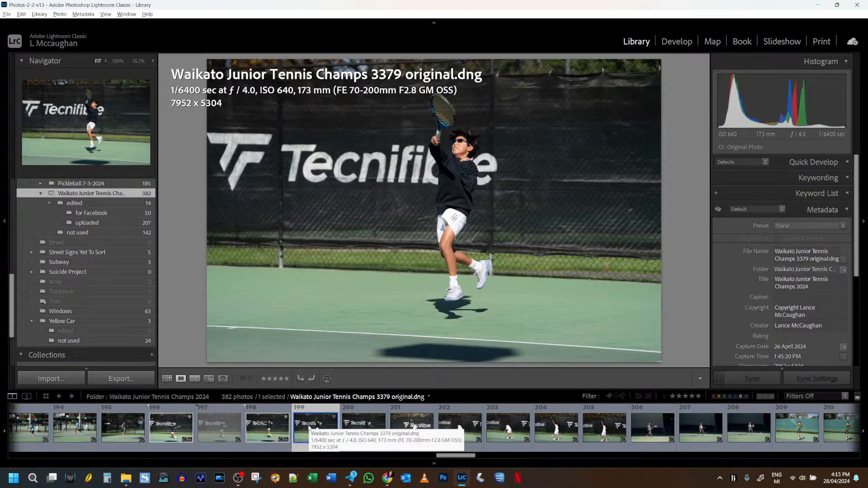
key("x")
left_click(366, 430)
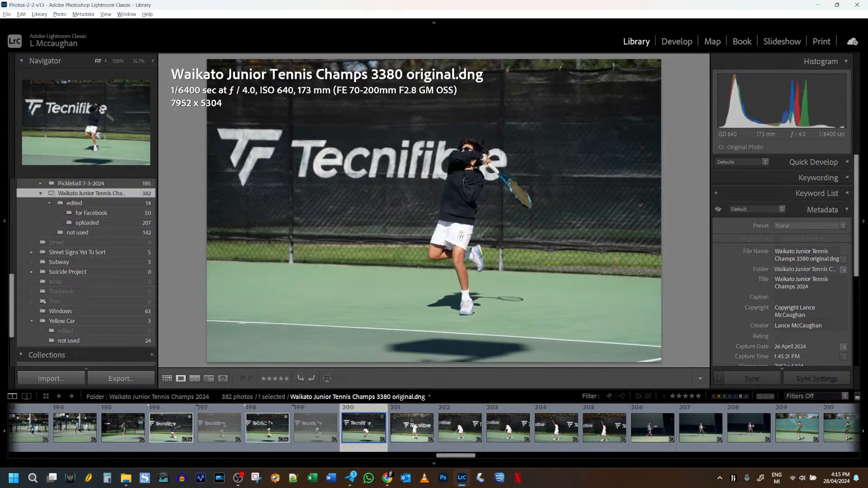
key("x")
Compare photos 3381 and 3382 of the boy in white and add 3381 to the target collection as a pick
left_click(412, 429)
key("x")
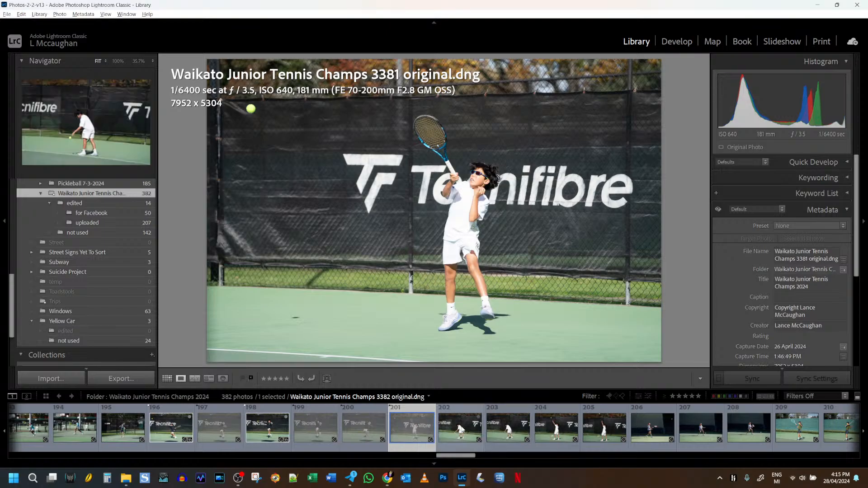
left_click(450, 429)
left_click(402, 434)
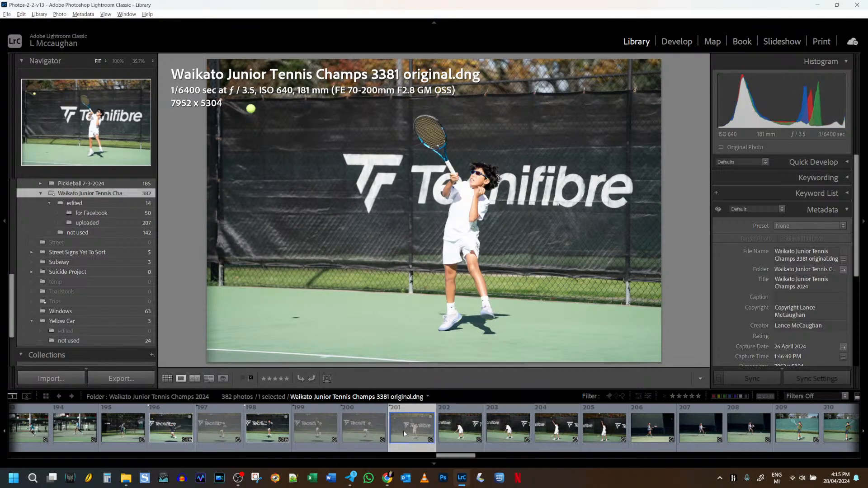
key("p")
key("b")
Add photo 3382 of the boy bouncing the ball to the target collection as a pick, and reject the similar photo 3383
left_click(452, 426)
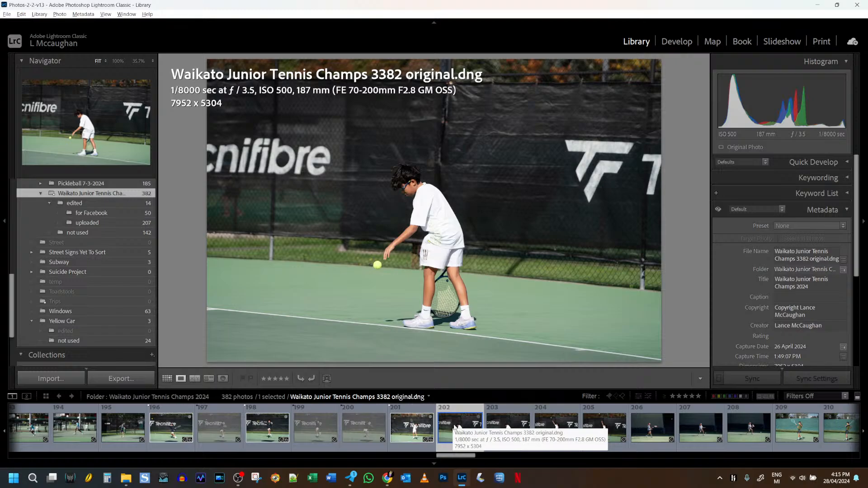
key("b")
key("p")
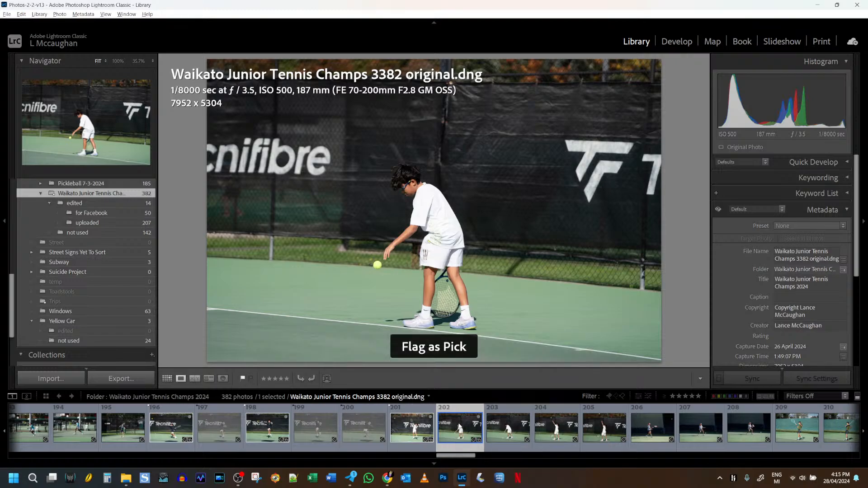
left_click(468, 431)
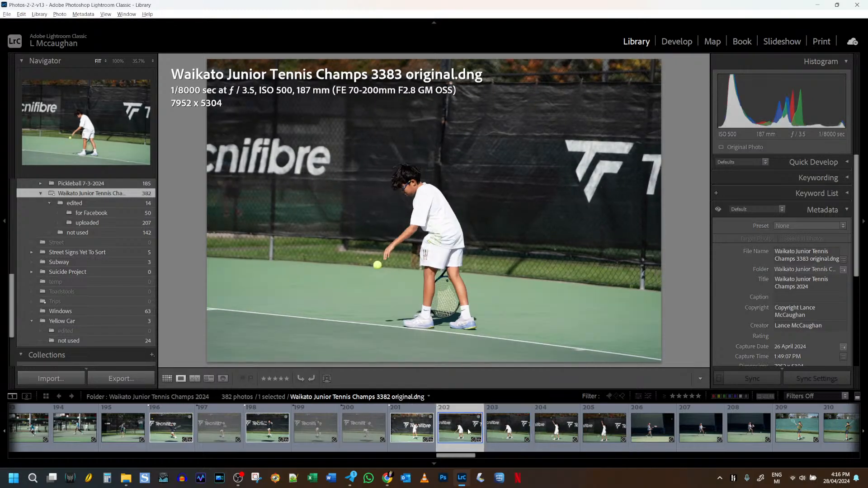
left_click(503, 429)
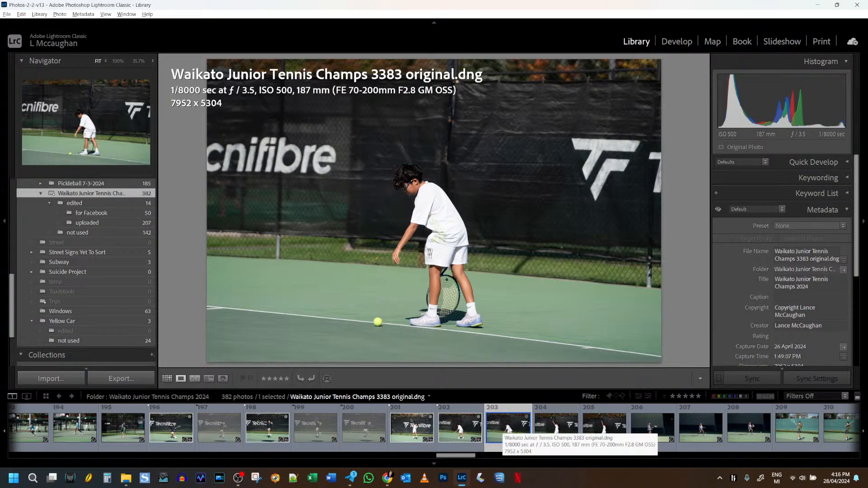
key("x")
key("Left")
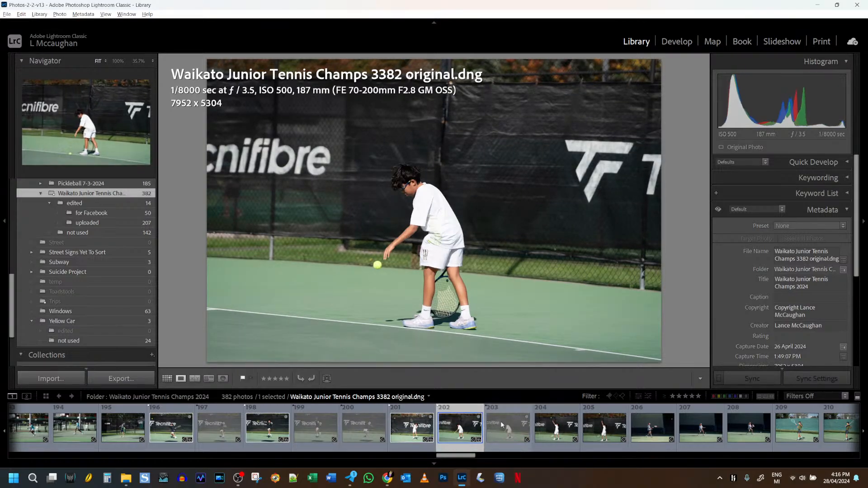
left_click(491, 427)
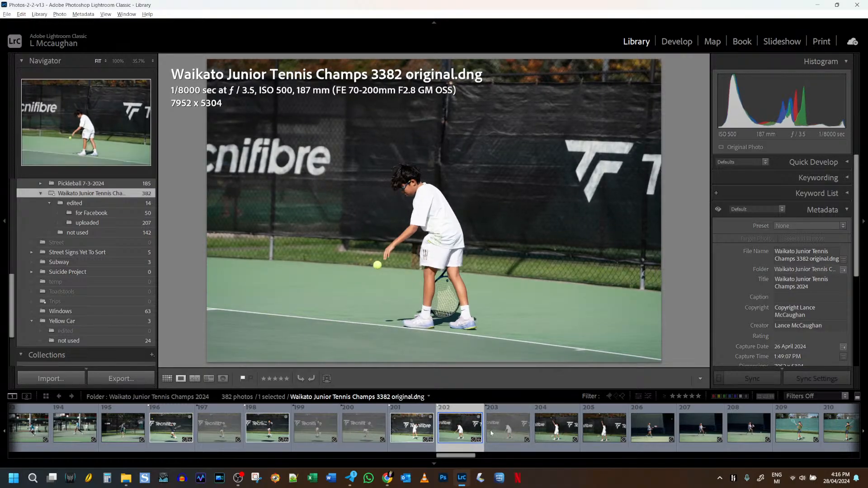
Compare the serve-toss photos 3384 and 3385, reject 3385, and add 3384 to the target collection as a pick
left_click(556, 428)
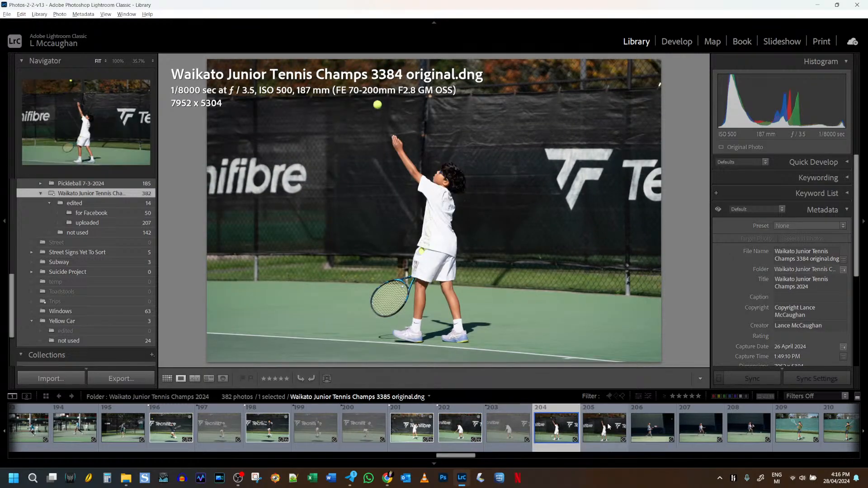
left_click(607, 428)
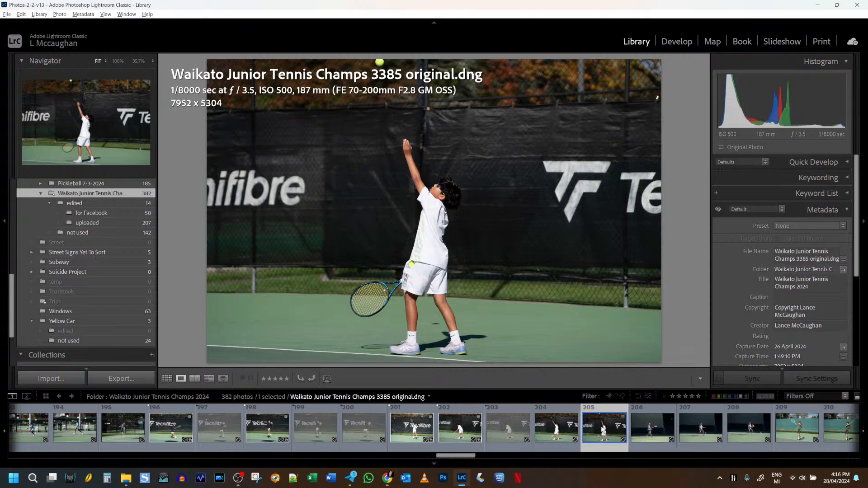
key("x")
left_click(553, 432)
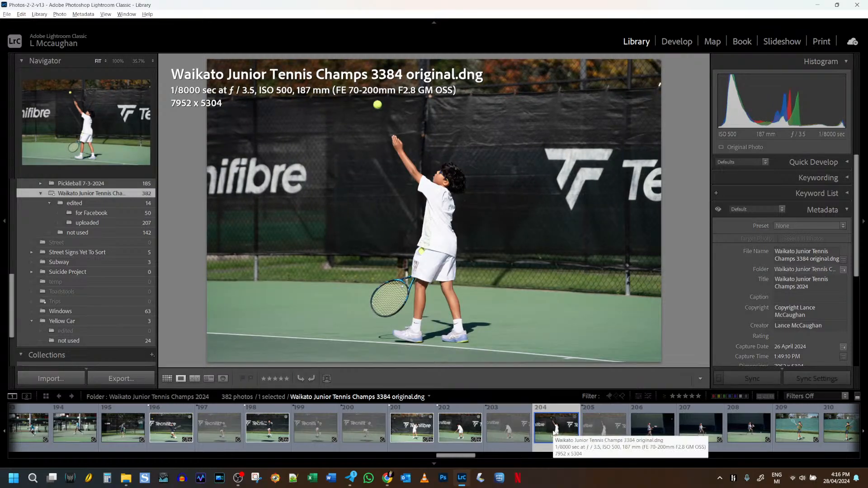
key("b")
key("p")
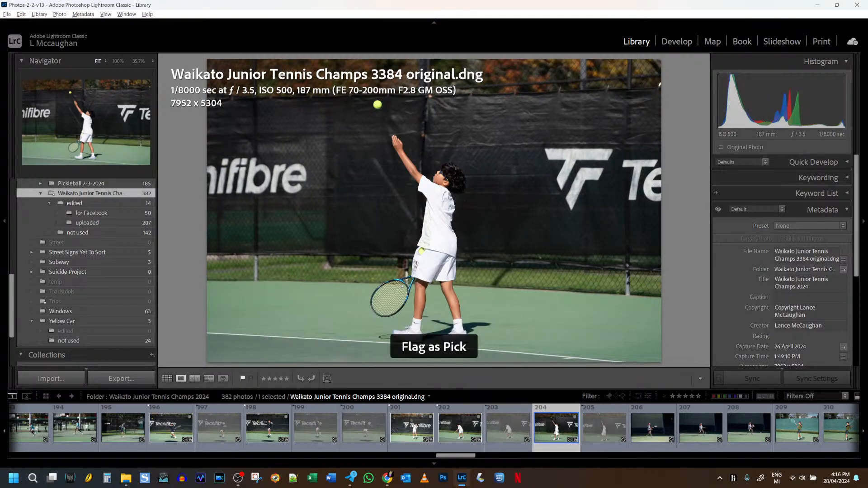
Compare photos 3386, 3387 and 3388 of the girl in the red visor and add 3387 to the target collection as a pick
left_click(650, 431)
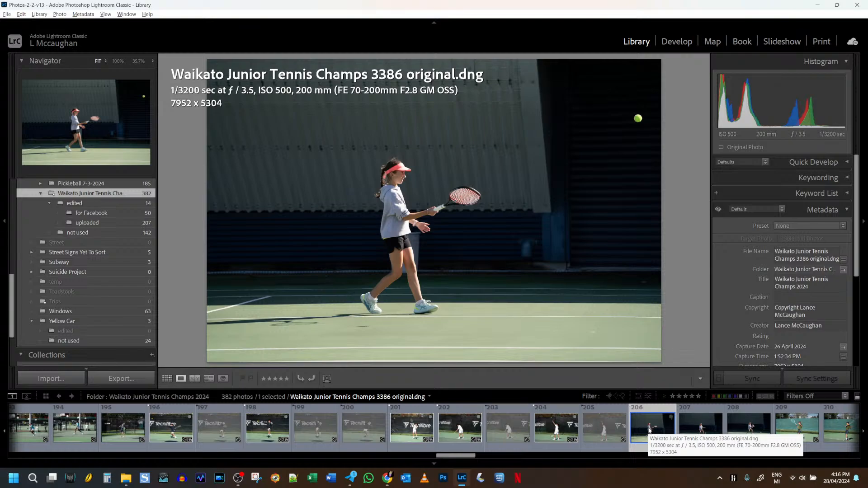
left_click(701, 431)
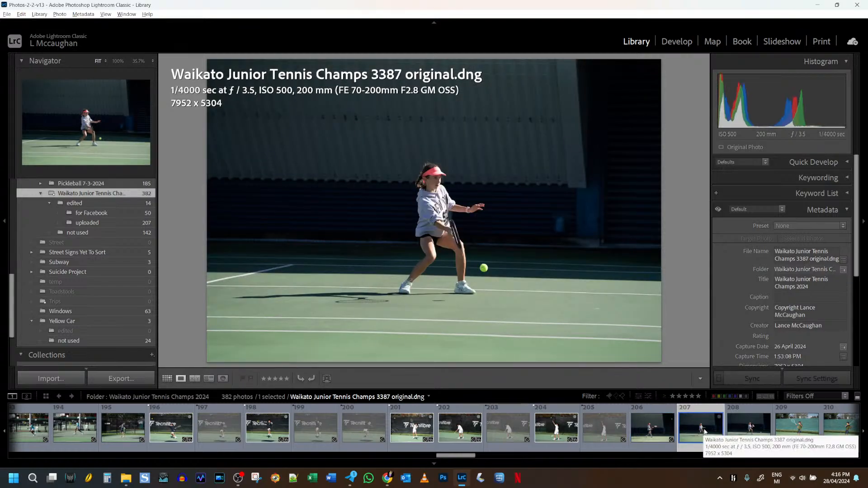
key("Right")
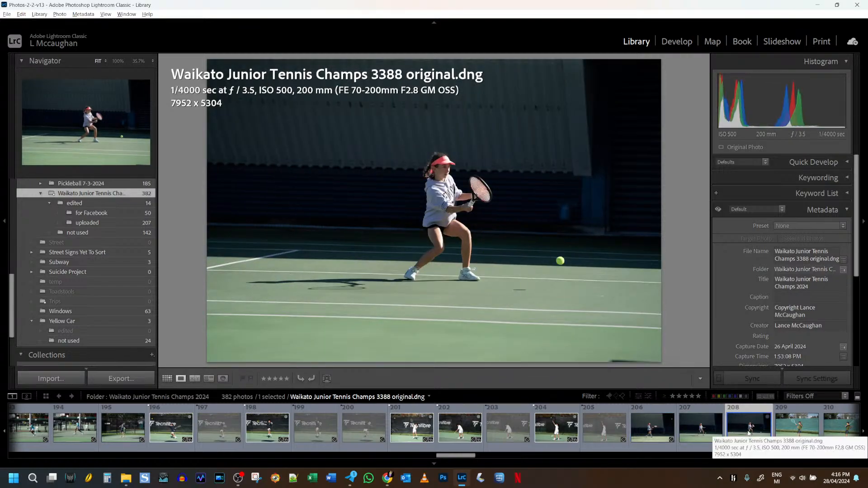
left_click(703, 437)
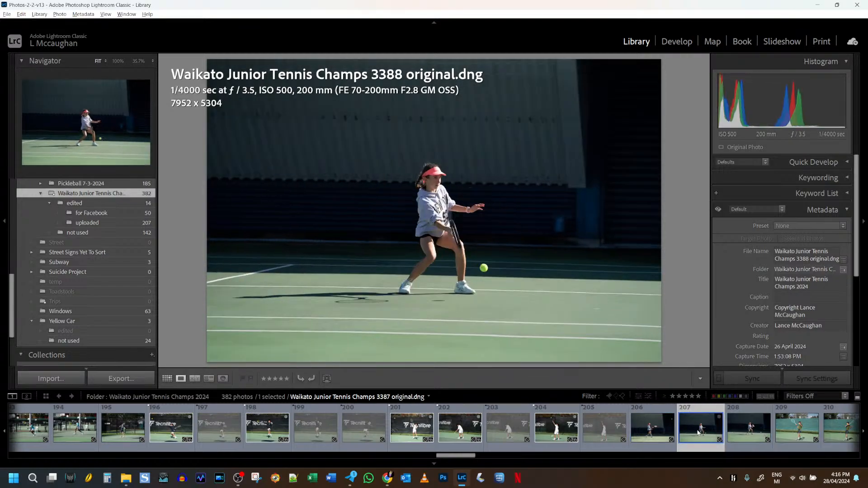
left_click(752, 430)
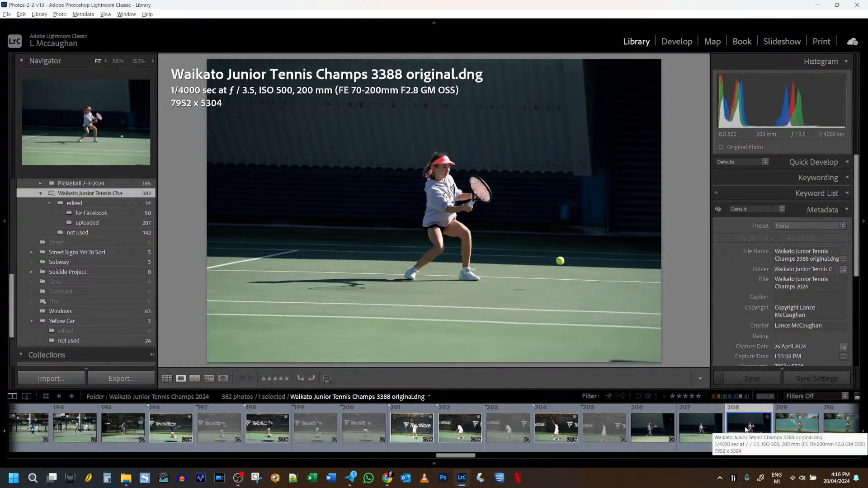
left_click(699, 430)
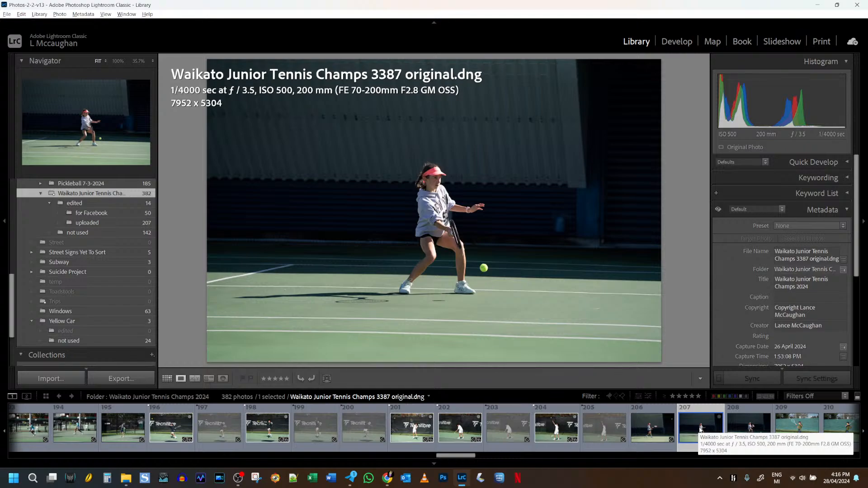
key("b")
key("p")
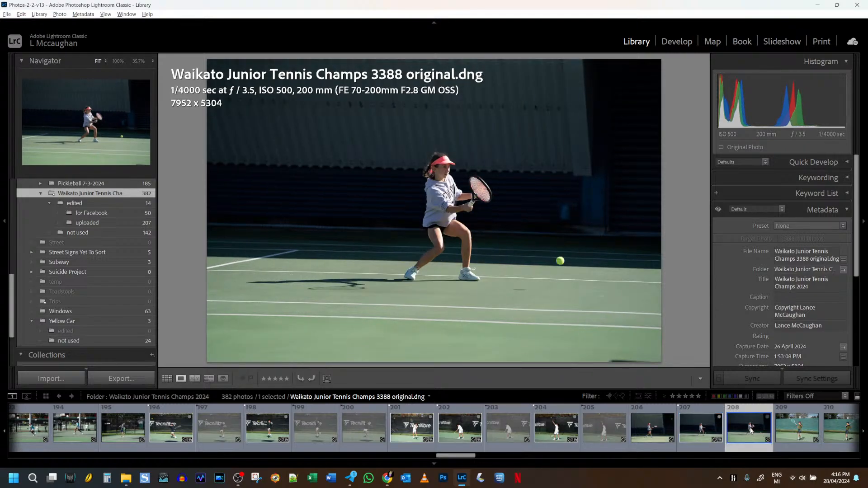
Reject photos 3388 and 3386 of the girl in the red visor
key("x")
left_click(658, 419)
key("x")
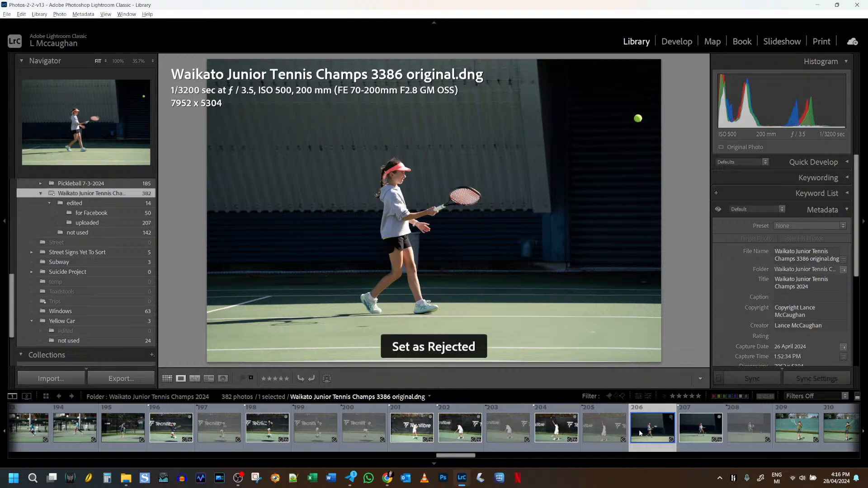
Select all the rejected photos from 3377 to 3388 together and move them to the tennis champs "not used" folder
left_click(749, 429)
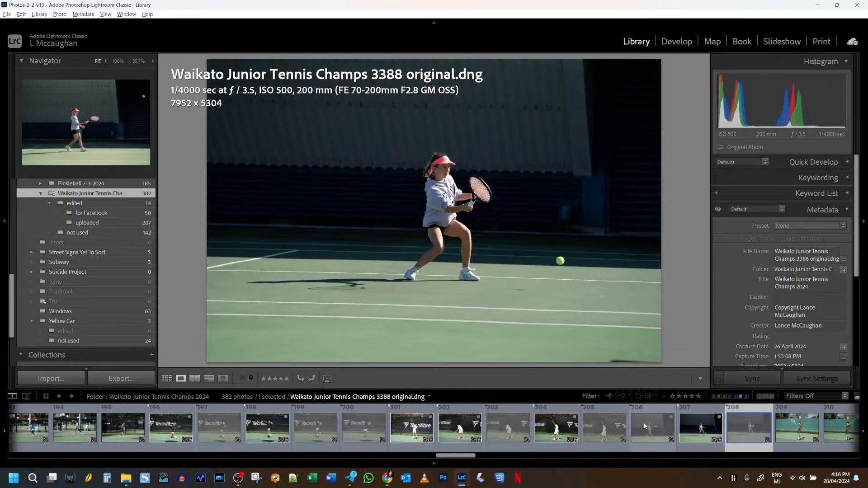
left_click(645, 425, "ctrl")
left_click(603, 427, "ctrl")
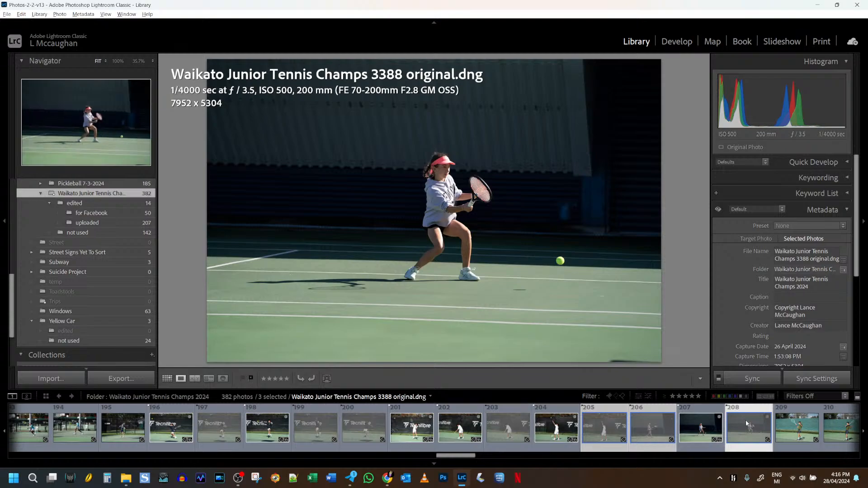
left_click(505, 427, "ctrl")
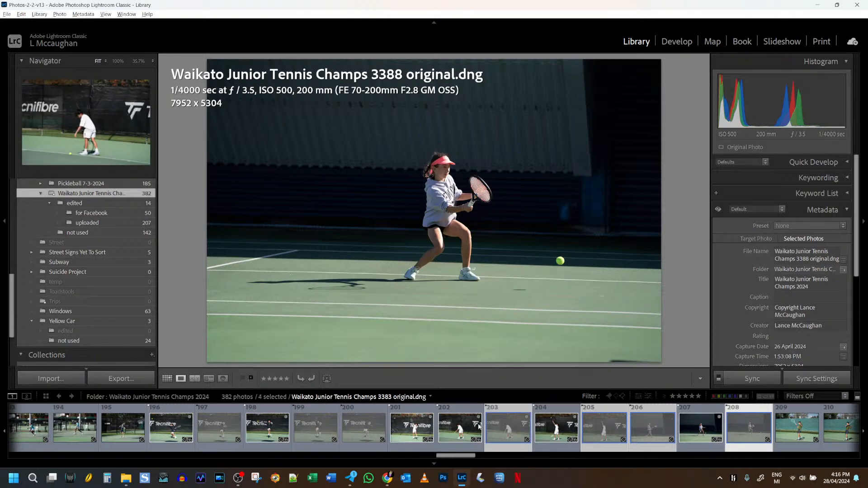
left_click(378, 426, "ctrl")
left_click(316, 425, "ctrl")
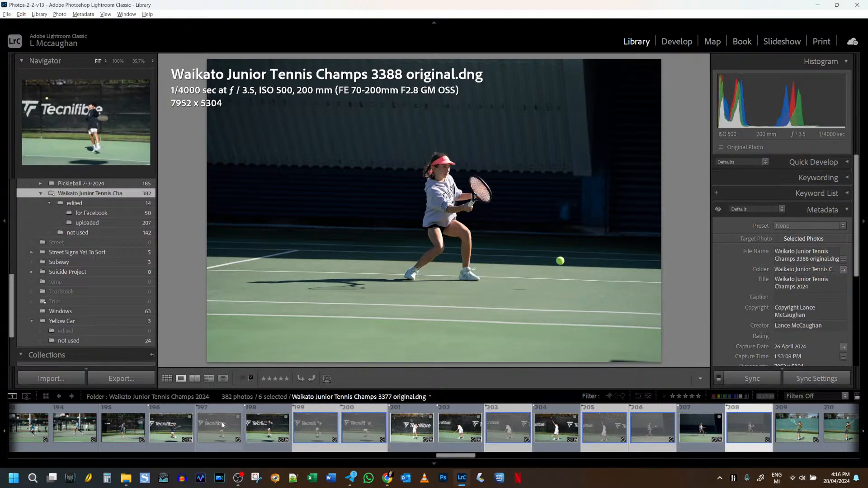
left_click(218, 425, "ctrl")
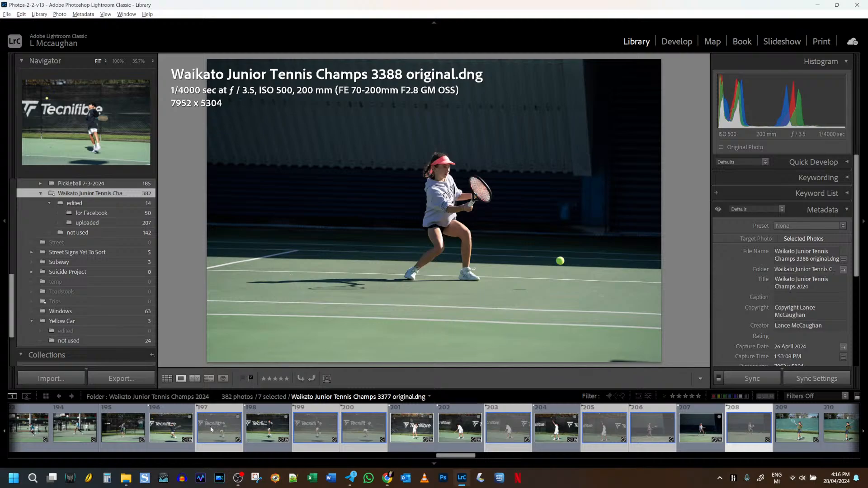
left_click_drag(210, 423, 97, 232)
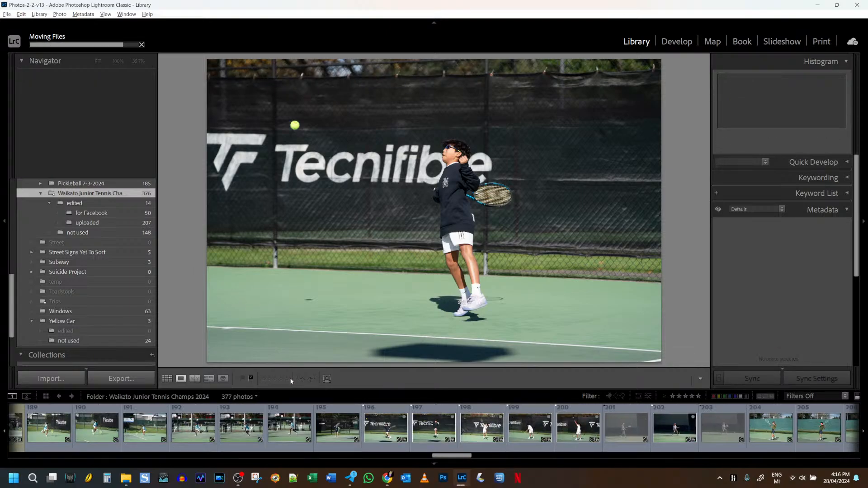
Open the Waikato Junior Tennis Champs 2024 collection and bring photo 3276 of the running girl into the Develop module
scroll(81, 326, "down", 3)
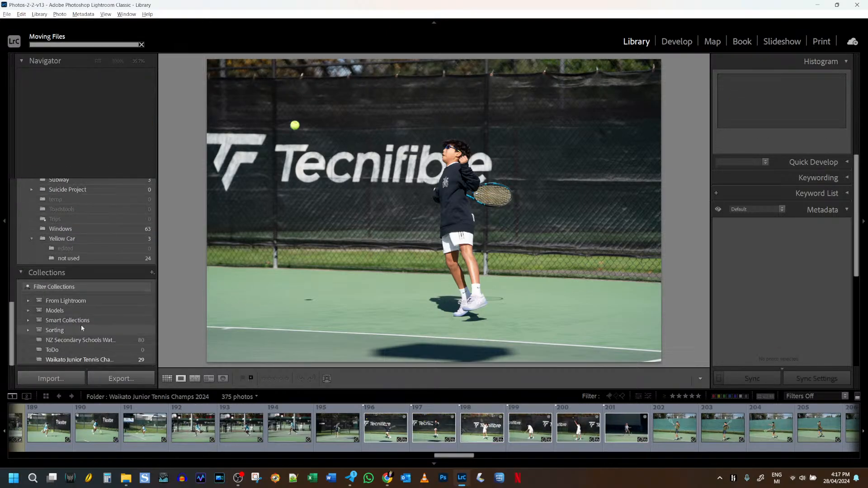
left_click(124, 359)
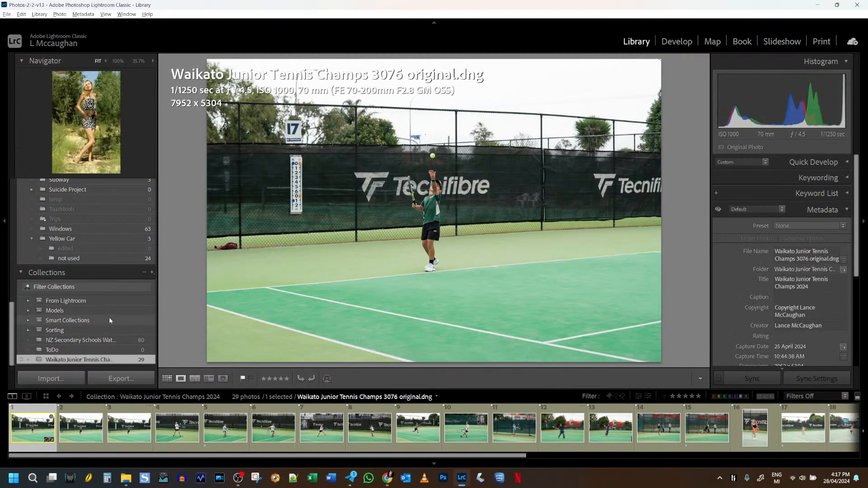
scroll(109, 317, "up", 3)
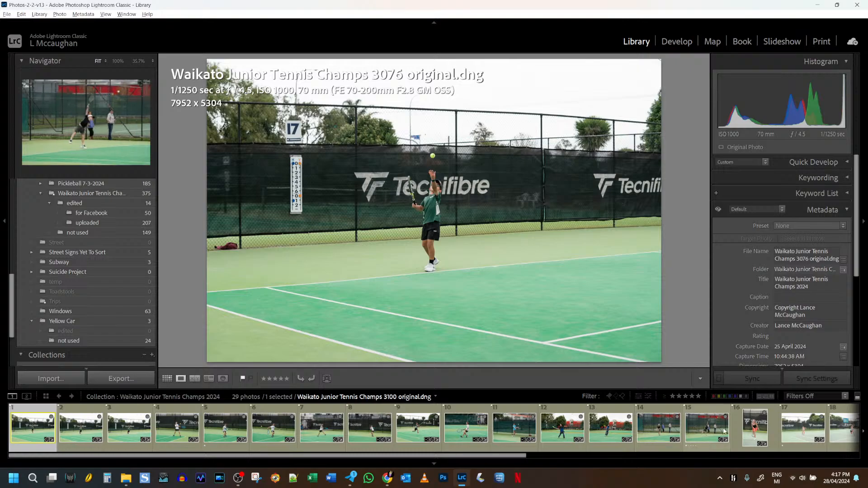
scroll(724, 430, "down", 5)
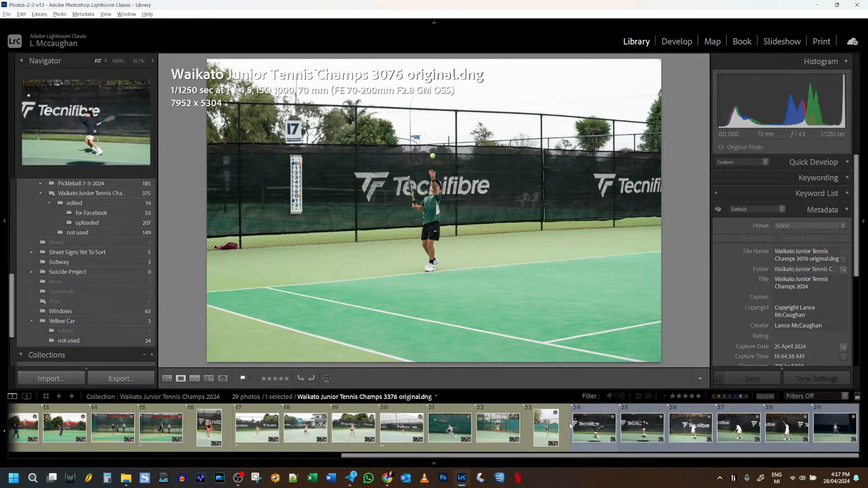
left_click(446, 430)
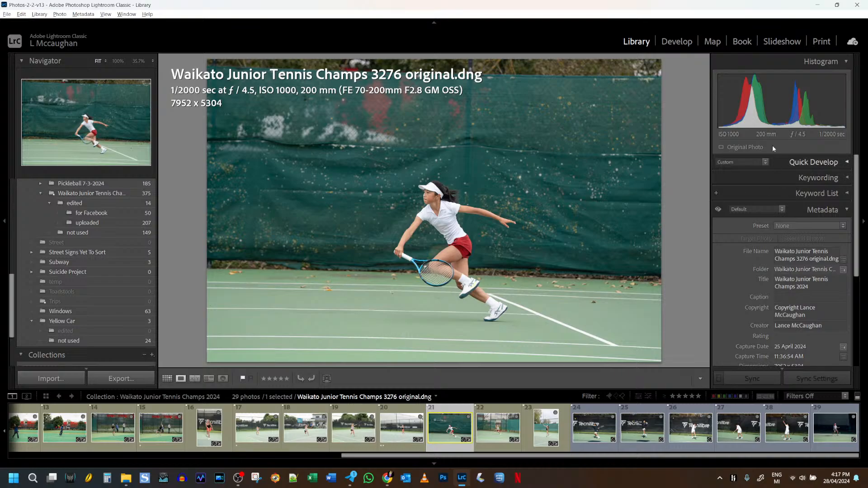
left_click(677, 45)
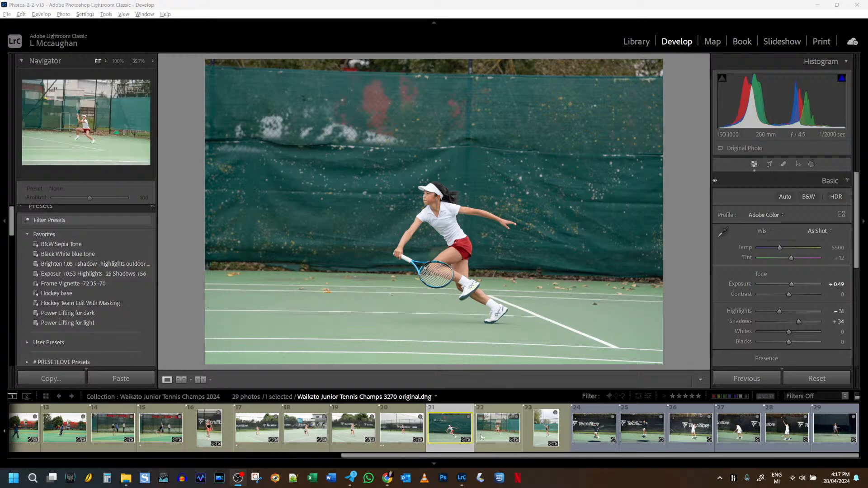
Switch to Chrome and check the live stream's preview and viewer analytics in YouTube Studio
left_click(390, 481)
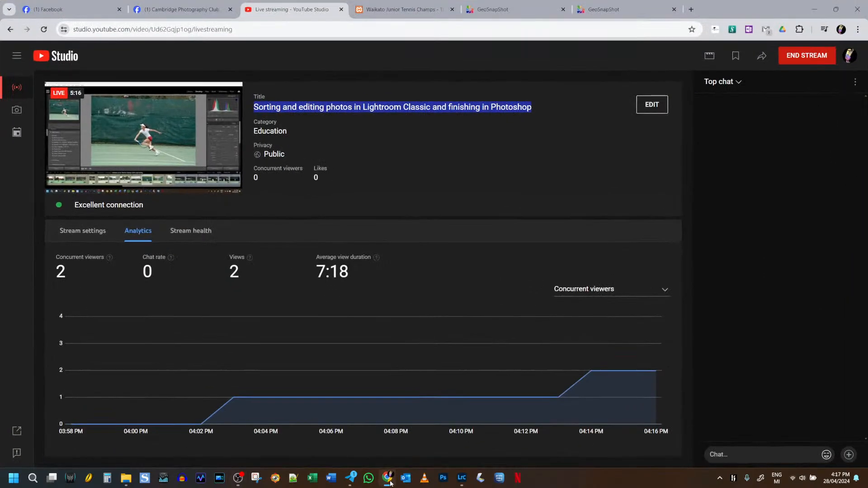
left_click(389, 482)
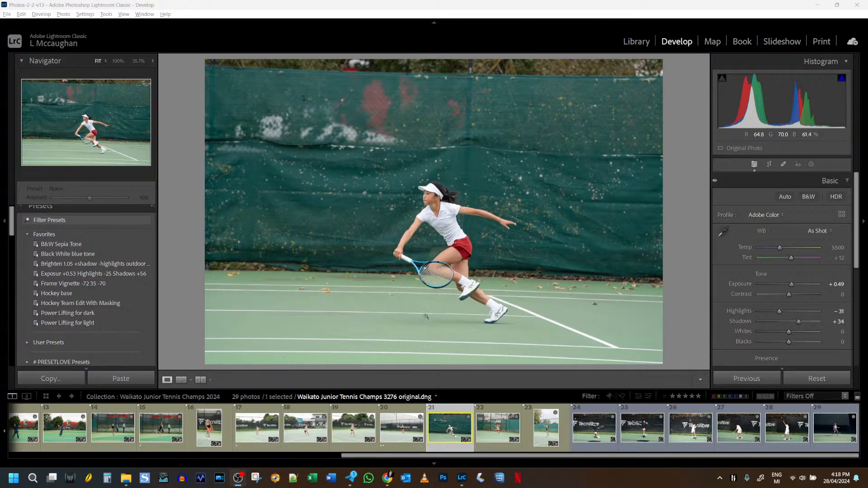
left_click(387, 479)
mouse_move(159, 152)
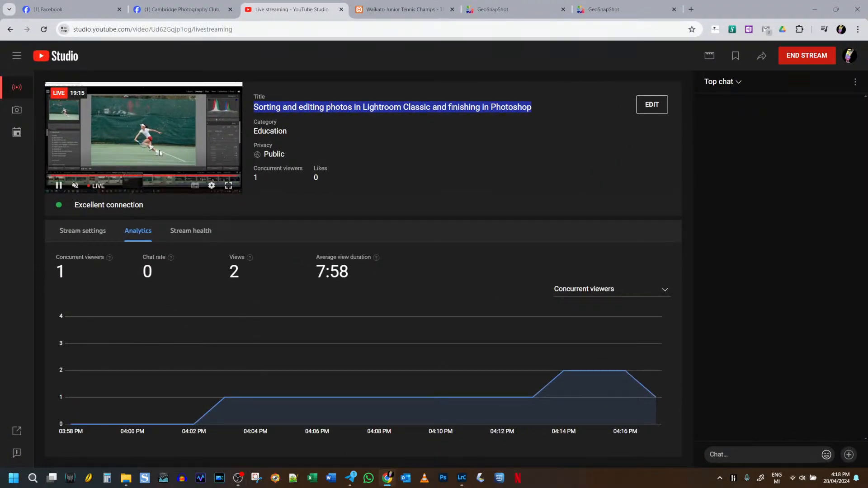
right_click(159, 149)
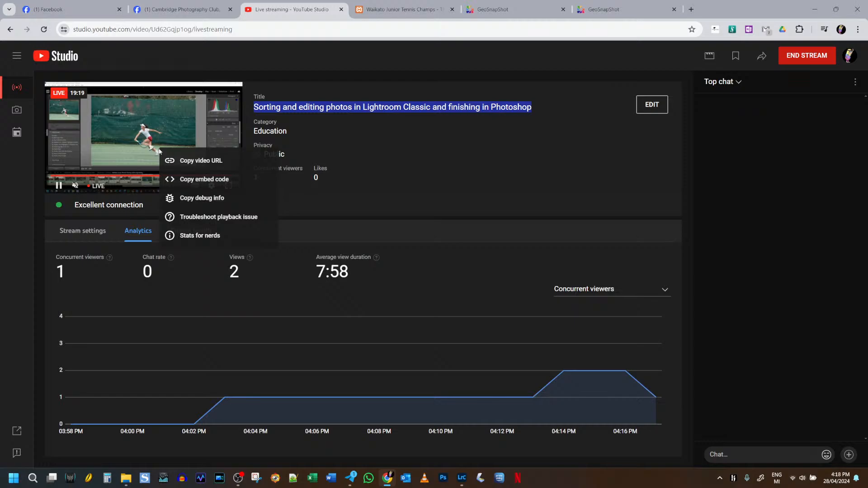
left_click(188, 51)
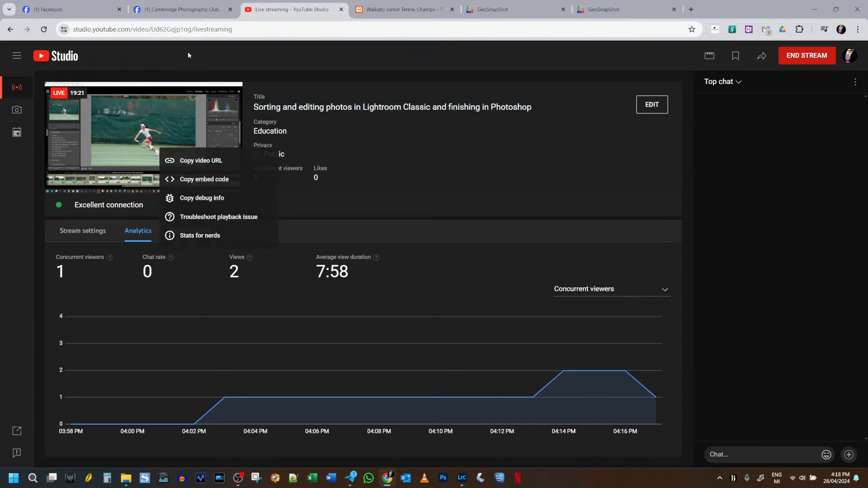
Check the Cambridge Photography Club group's posts and the Facebook notifications, and return to Lightroom Classic
left_click(183, 12)
scroll(300, 279, "down", 3)
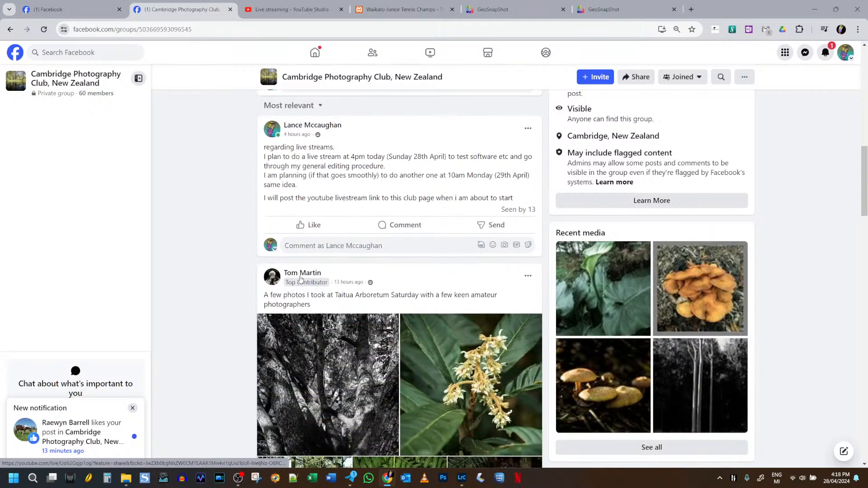
scroll(301, 279, "up", 6)
left_click(825, 53)
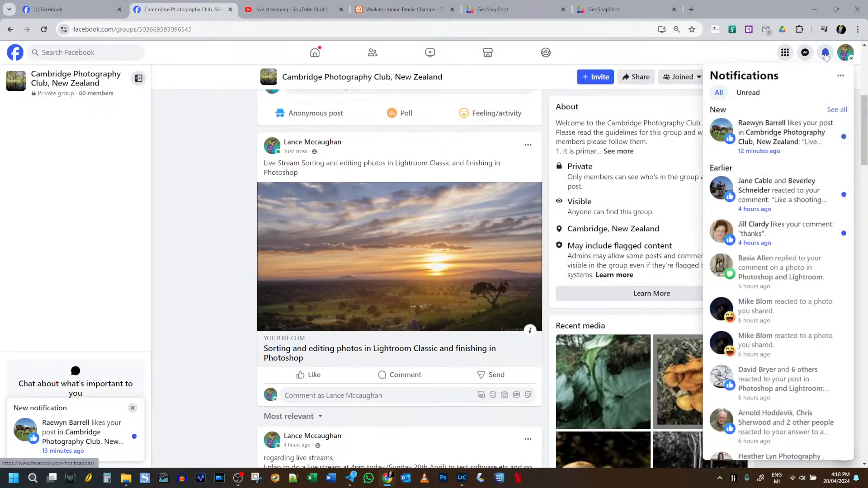
left_click(825, 53)
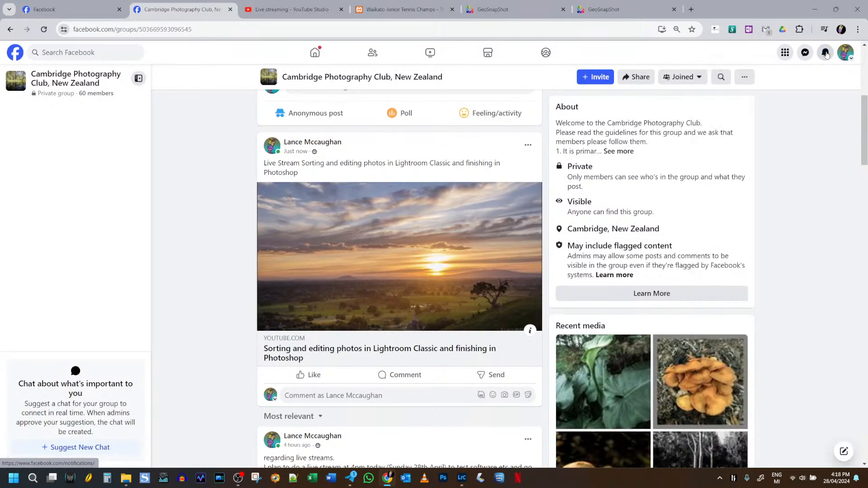
left_click(816, 10)
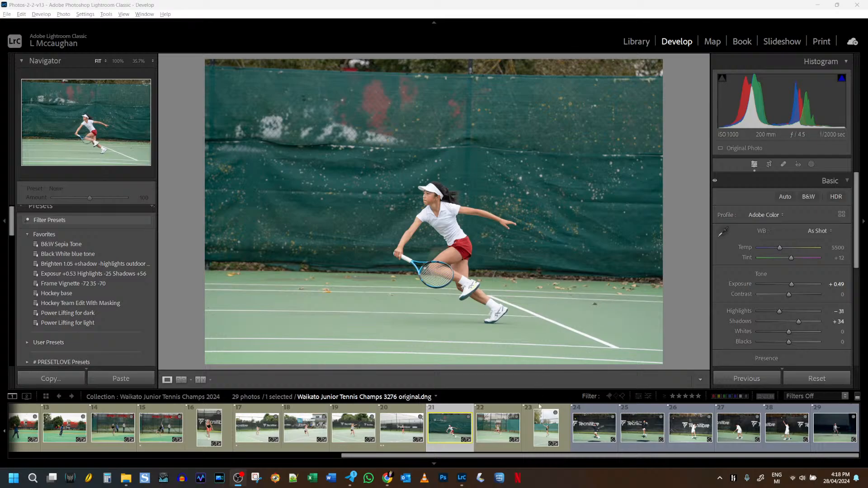
Crop photo 3276 tightly around the running girl at the original aspect ratio, straightening it to an angle of -0.97
left_click(769, 164)
left_click_drag(669, 240, 672, 240)
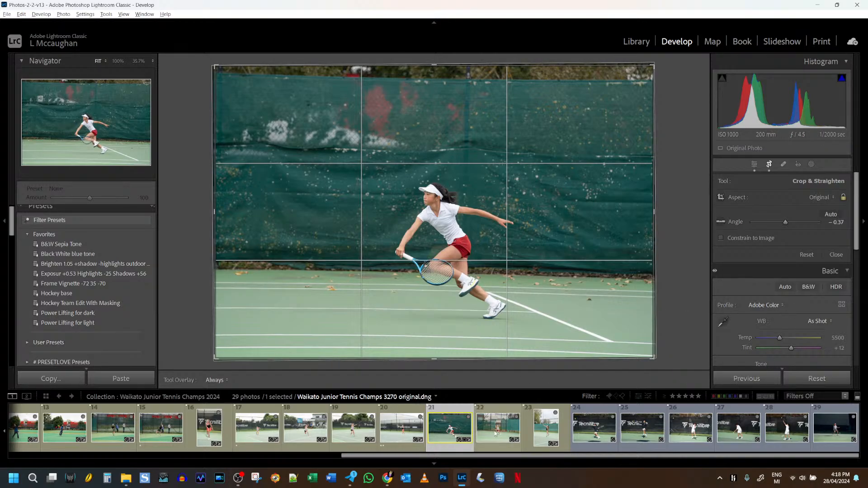
left_click(493, 433)
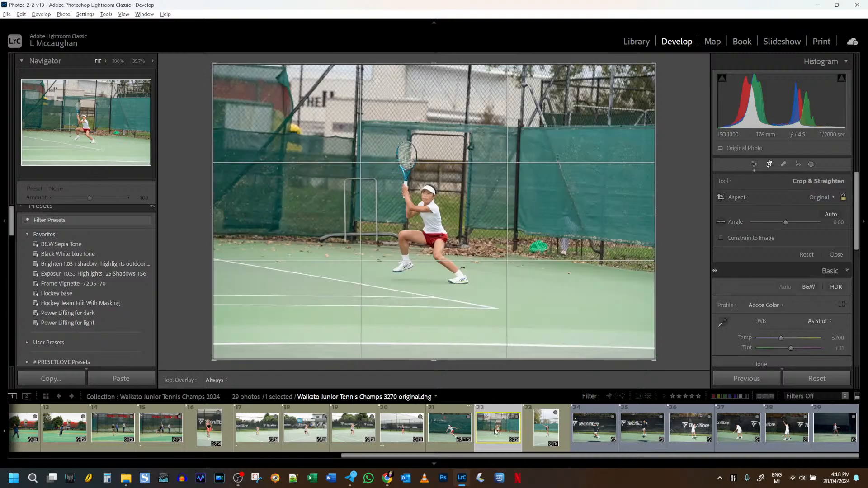
key("Left")
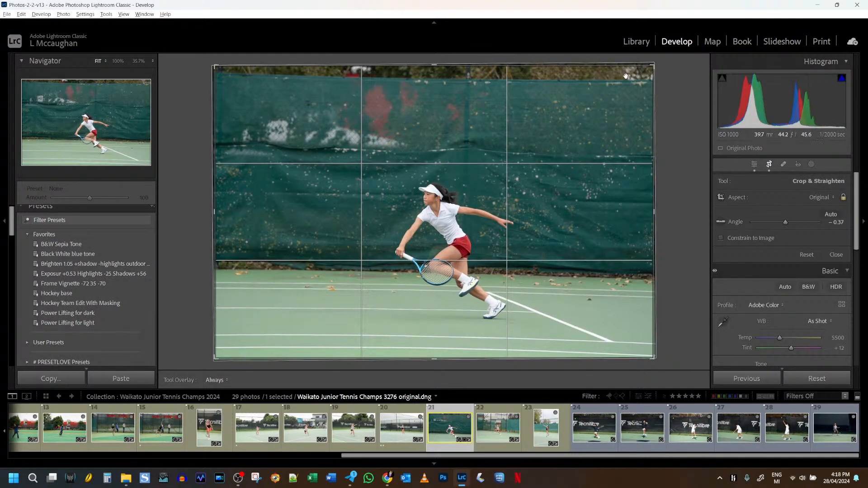
left_click_drag(497, 102, 498, 112)
left_click_drag(510, 188, 532, 200)
left_click_drag(611, 177, 616, 176)
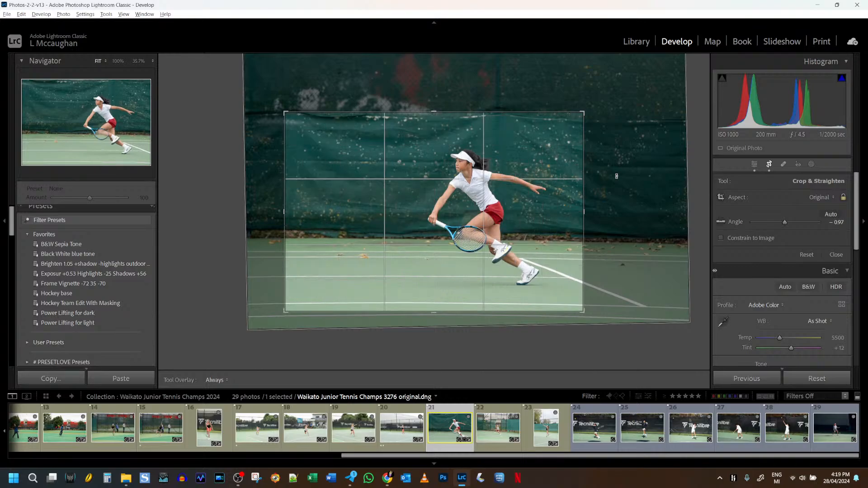
left_click(753, 167)
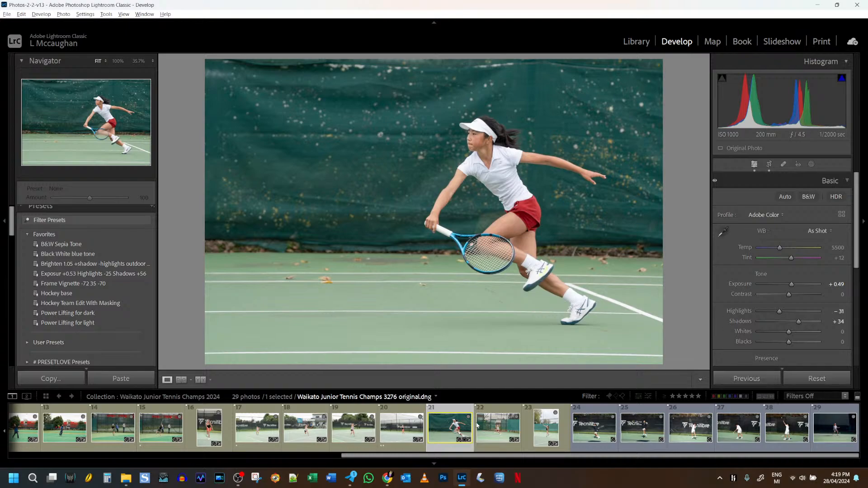
Adjust photo 3276 of the running girl to Highlights -50, Exposure +0.43 and Texture +11
key("Right")
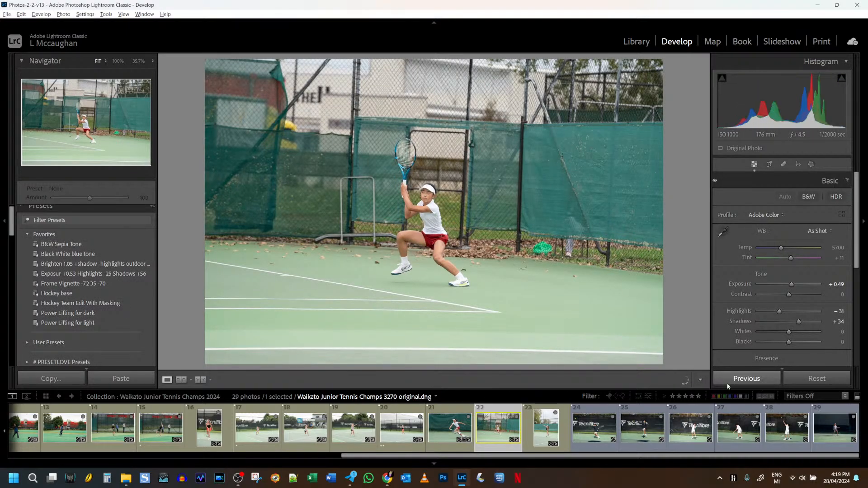
left_click(466, 422)
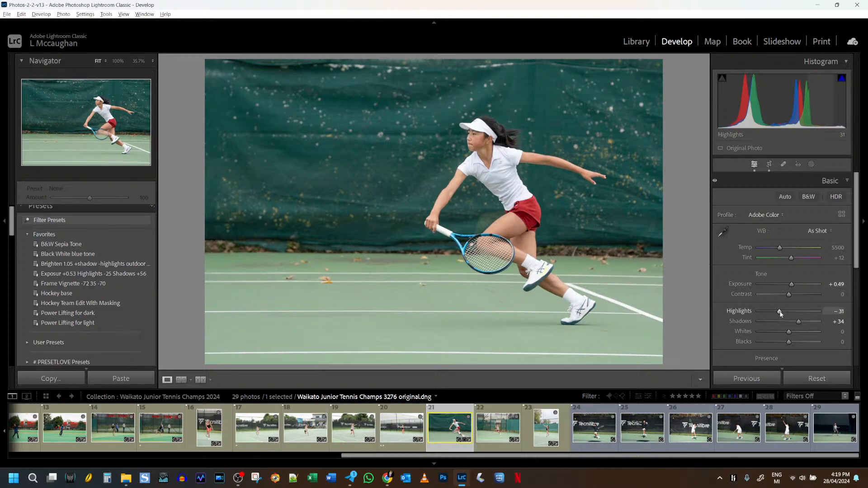
left_click_drag(780, 313, 775, 314)
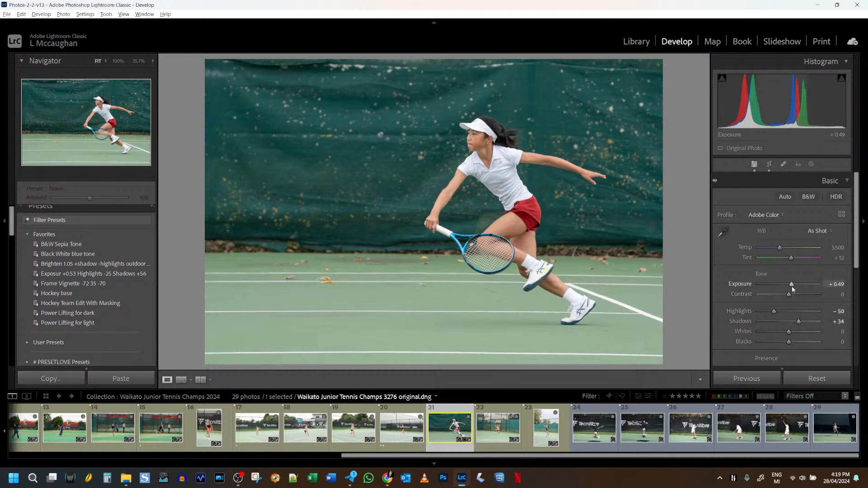
scroll(791, 286, "down", 2)
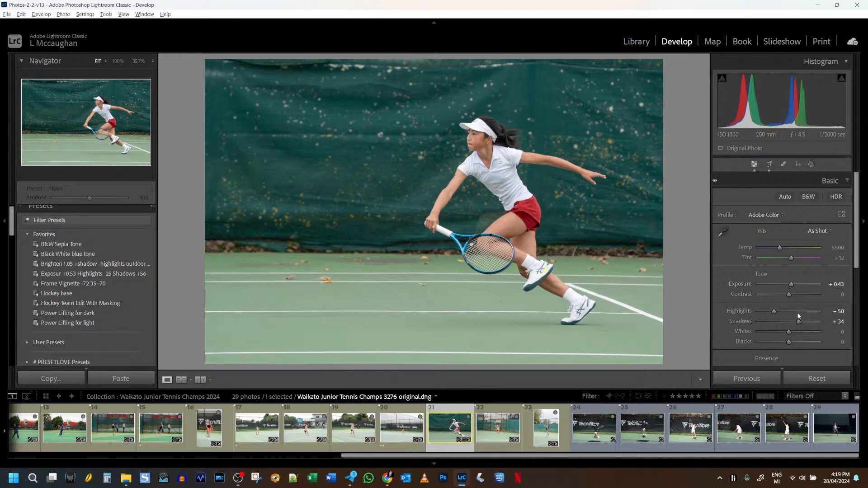
scroll(783, 352, "down", 3)
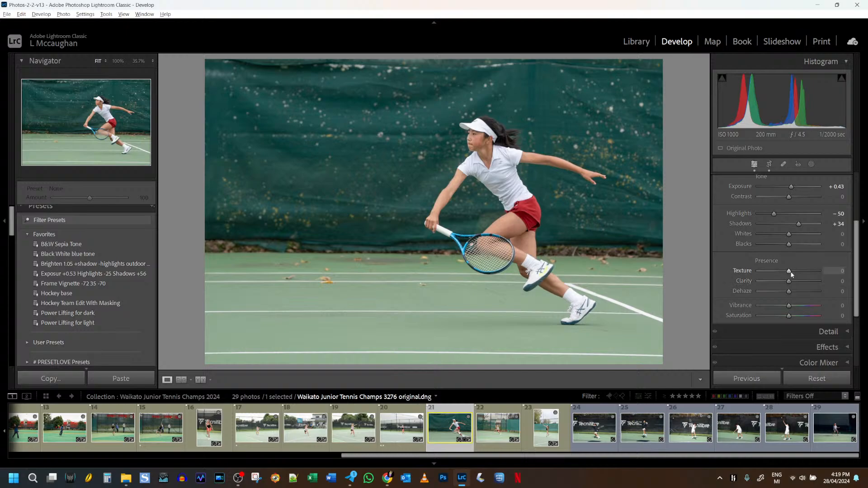
left_click_drag(789, 272, 792, 277)
Apply the previous photo's develop settings to photo 3270 and crop it tightly around the crouching girl at an angle of -2.90
left_click(492, 422)
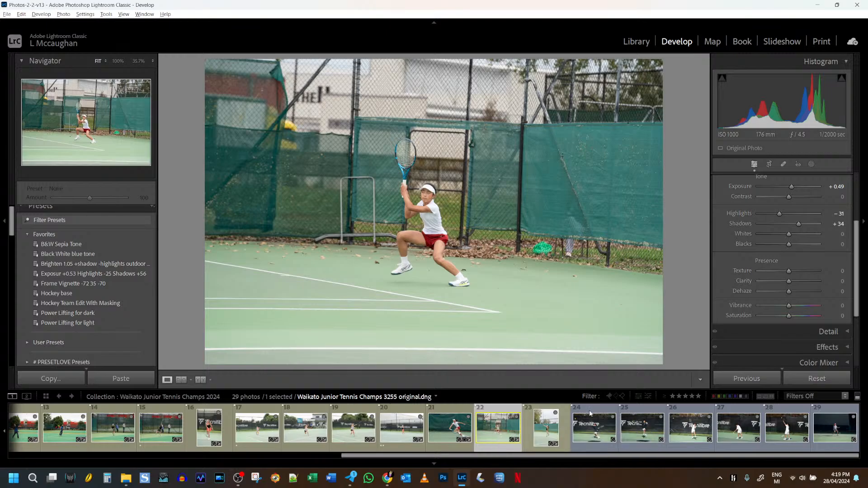
left_click(754, 380)
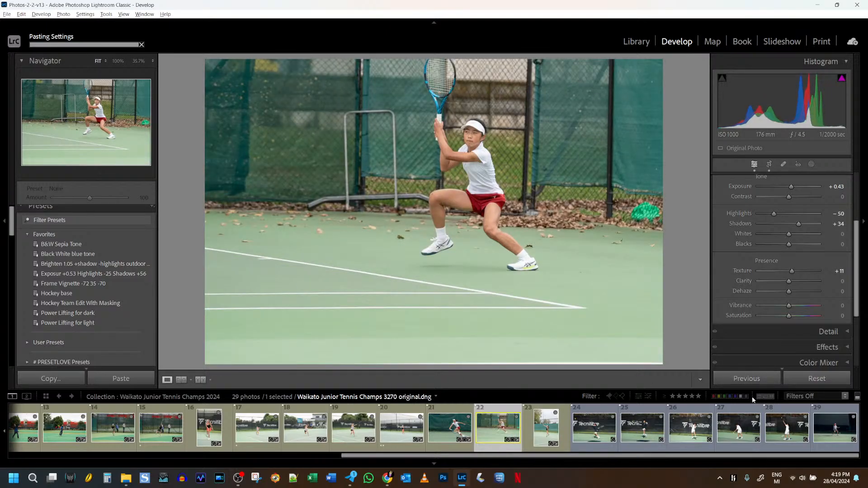
left_click(770, 165)
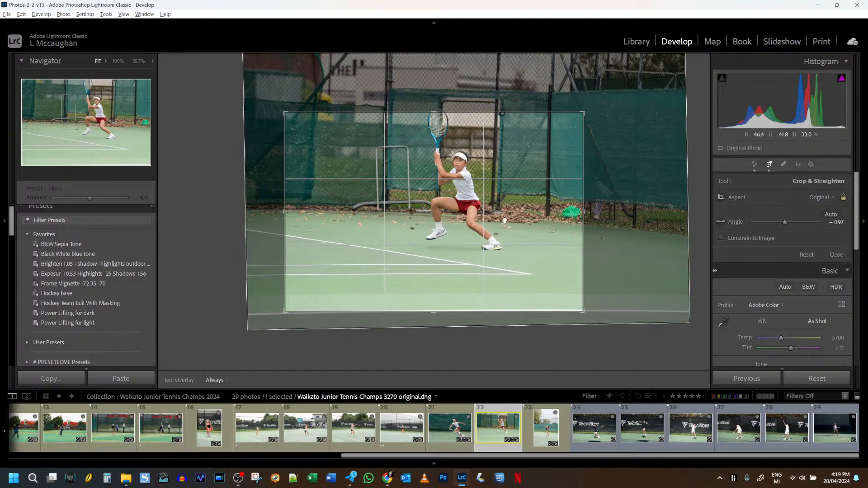
left_click_drag(611, 236, 612, 231)
left_click_drag(475, 224, 476, 250)
left_click_drag(475, 311, 475, 305)
left_click_drag(493, 245, 488, 241)
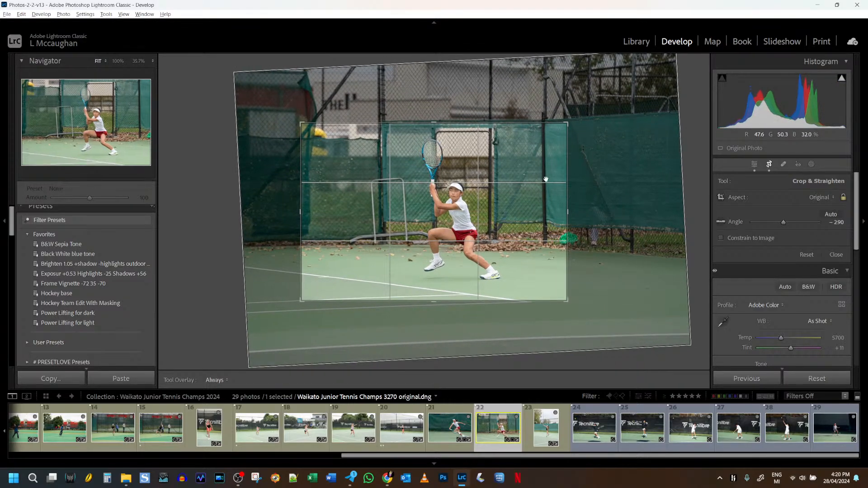
left_click(754, 164)
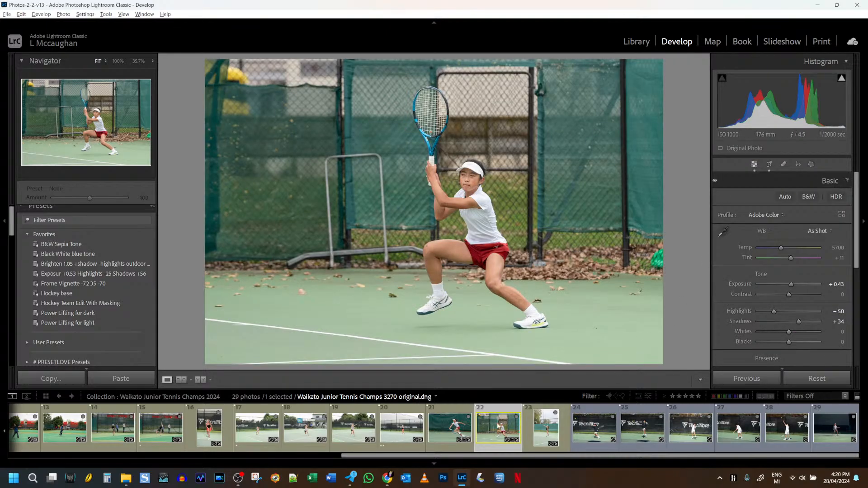
Set photo 3255's Exposure to +0.20 and crop it around the serving girl and the ball at the original aspect ratio
left_click(456, 425)
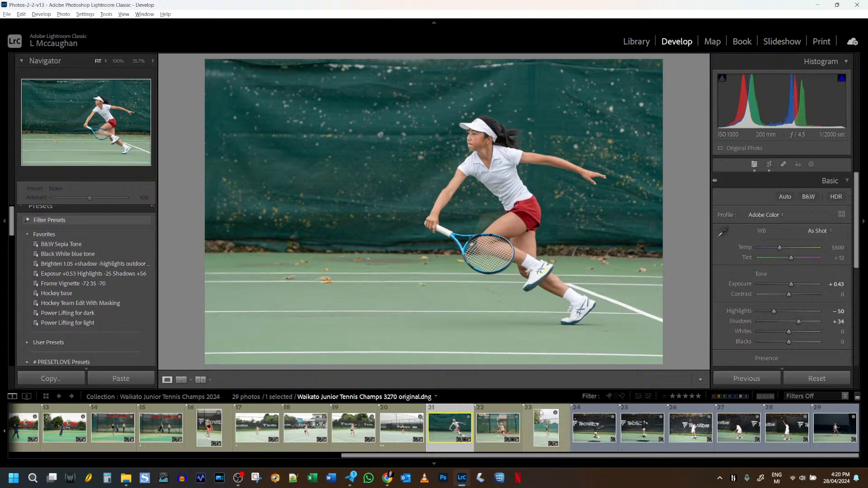
left_click(545, 428)
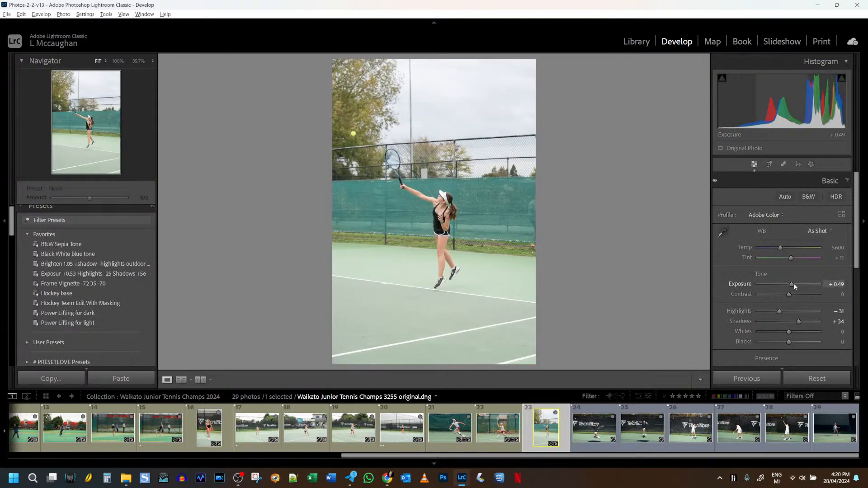
left_click_drag(791, 284, 790, 285)
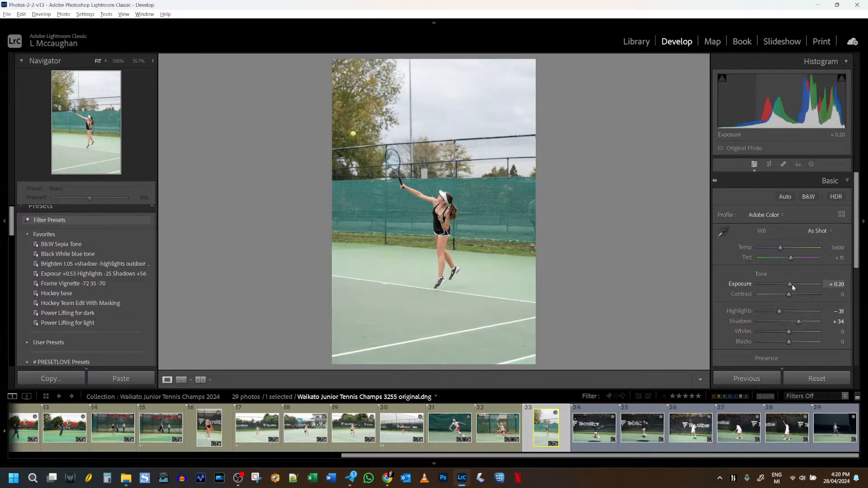
left_click(769, 164)
left_click_drag(533, 211, 469, 220)
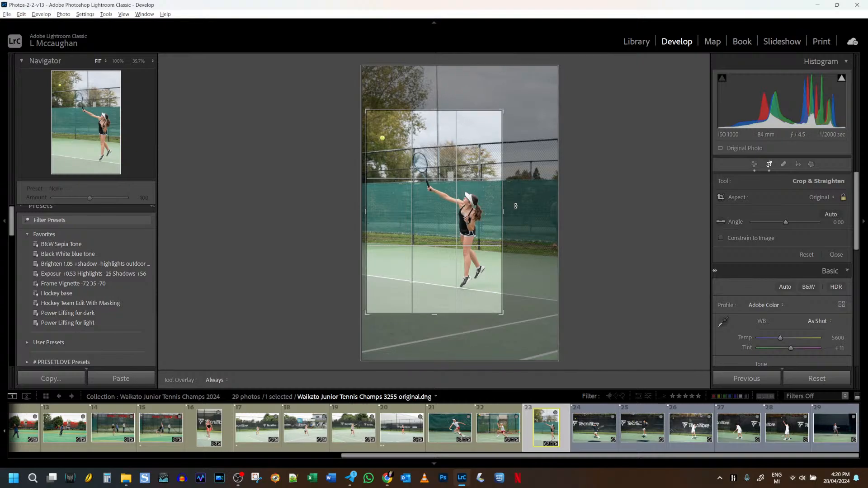
left_click(768, 165)
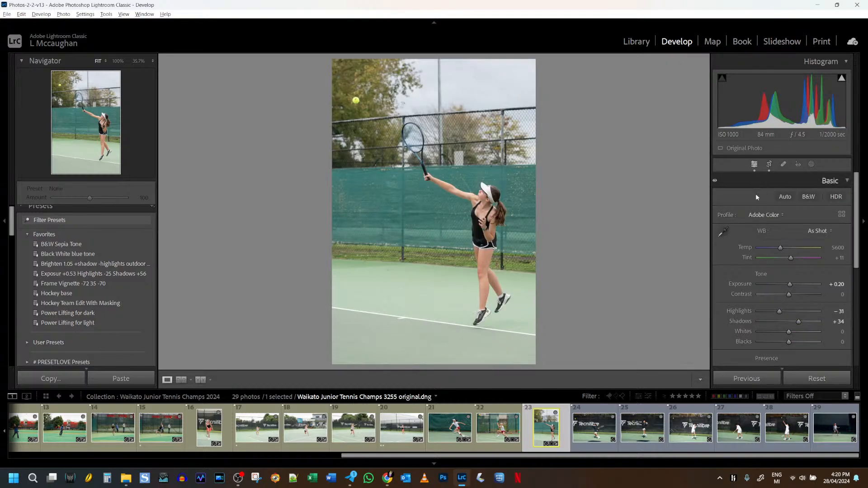
Return to photo 3276 of the running girl and open it in Photoshop
left_click(450, 432)
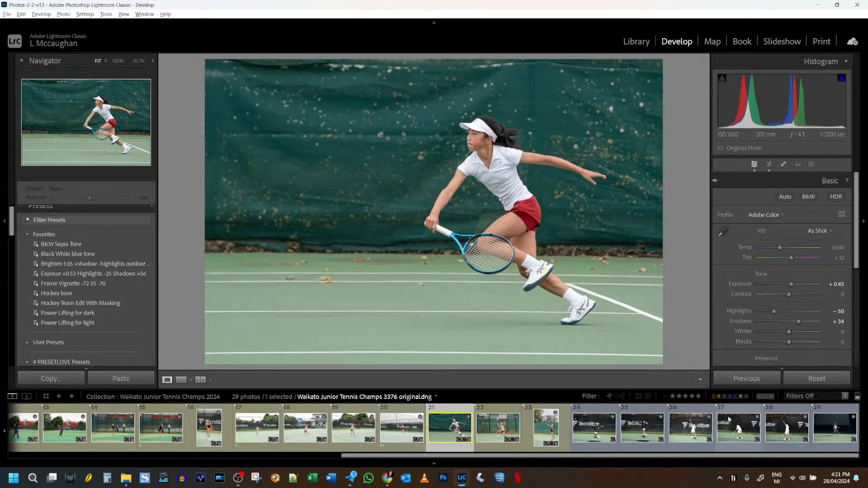
left_click_drag(651, 457, 724, 443)
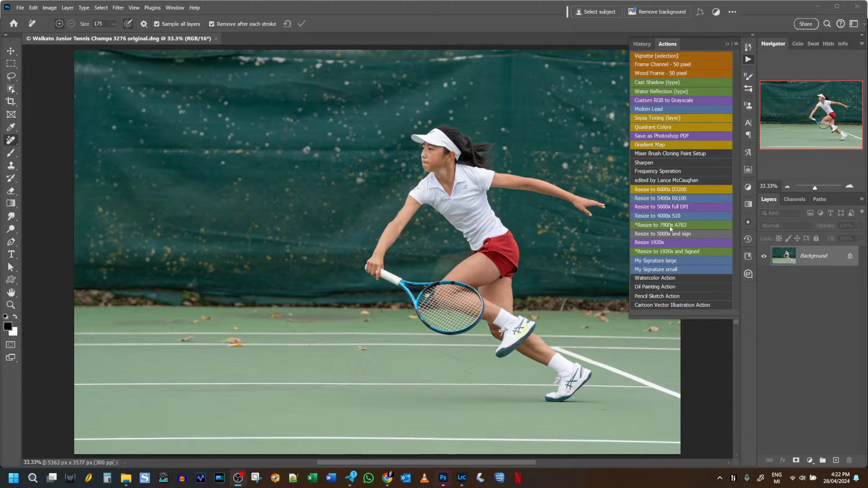
Take the actions out of Button Mode and rename the "Resize to 5000x and sign" action as "*Resize to 5000x and sign"
left_click(737, 44)
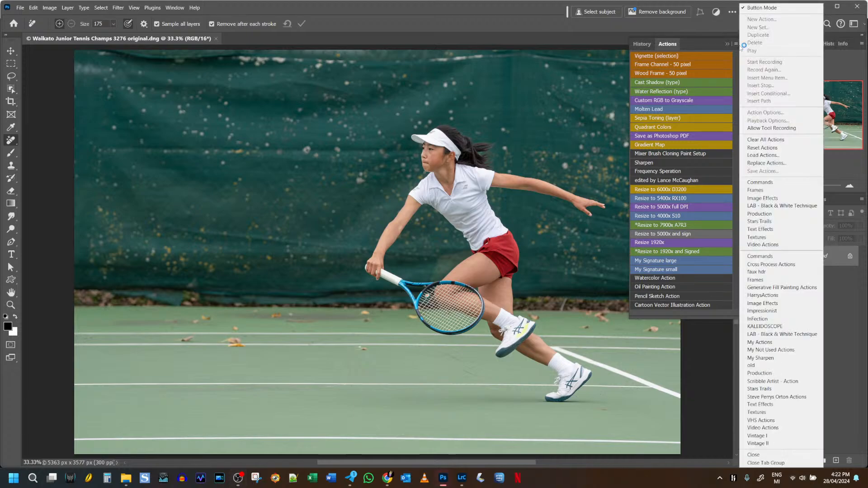
left_click(760, 8)
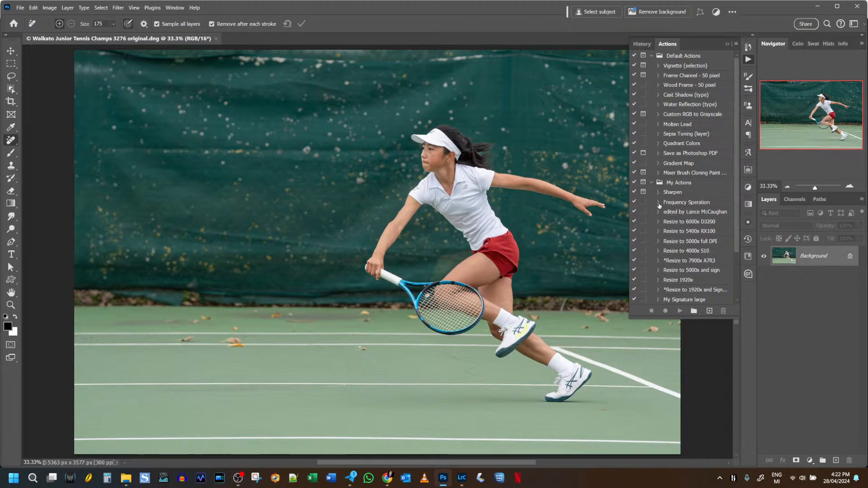
left_click(669, 270)
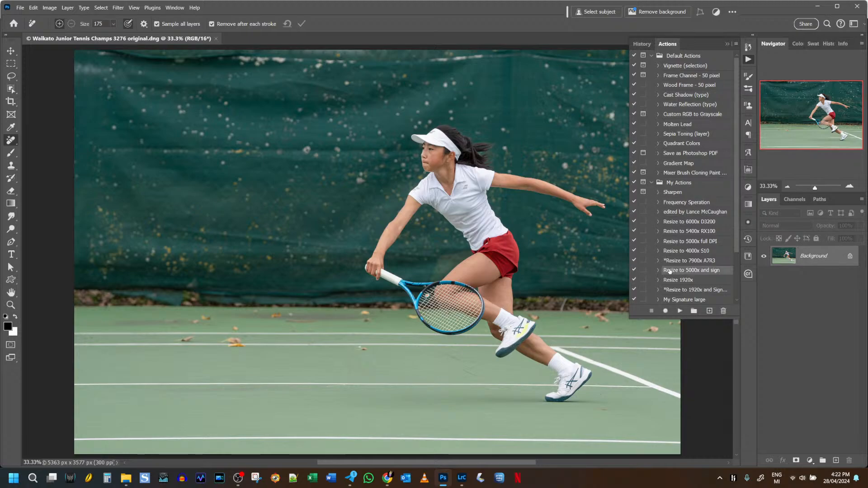
double_click(669, 270)
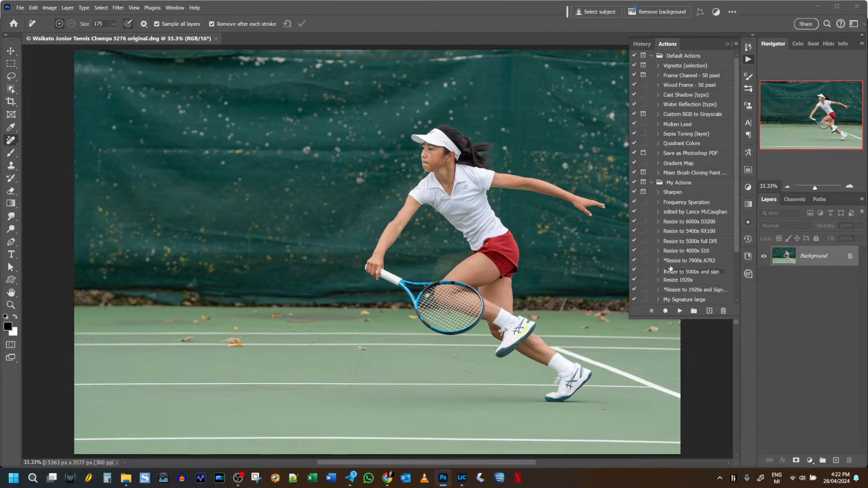
type("*")
Rename the "Resize 1920x" action as "*Resize 1920x" and put the actions back in Button Mode
left_click(679, 280)
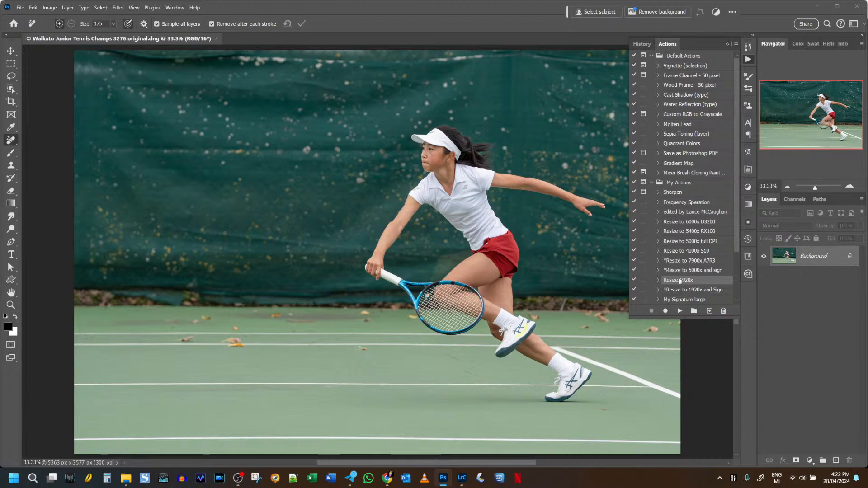
double_click(680, 280)
key("Return")
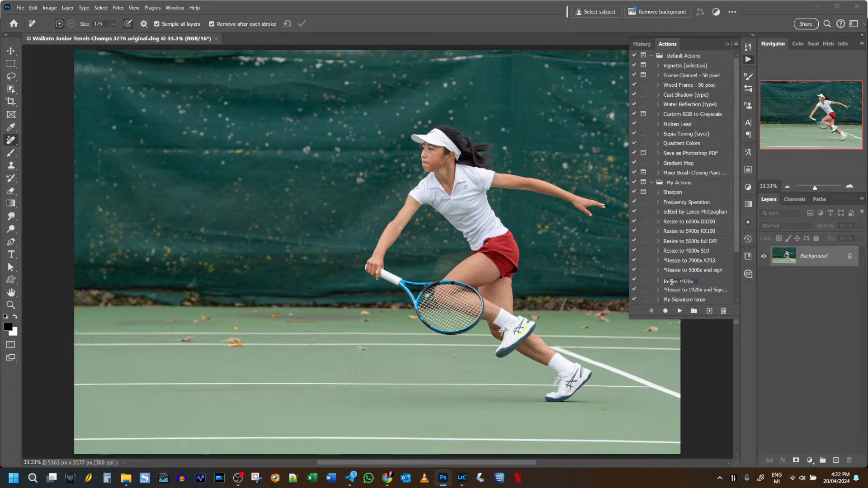
type("*")
key("Return")
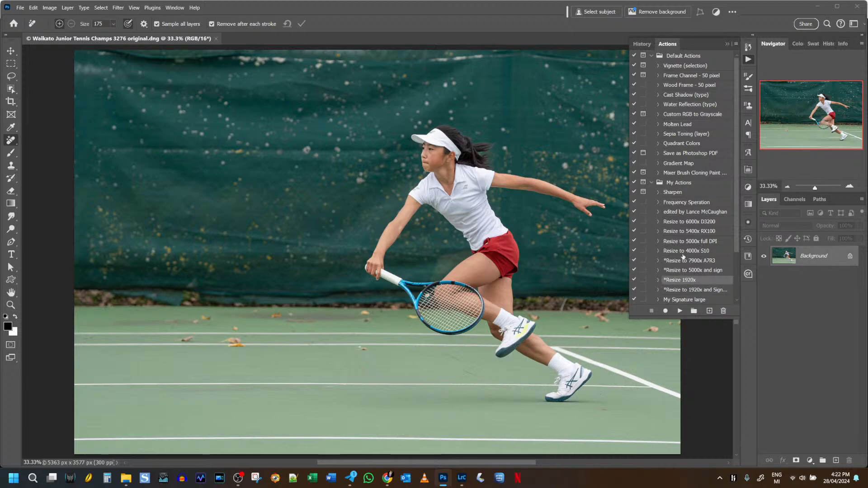
left_click(736, 44)
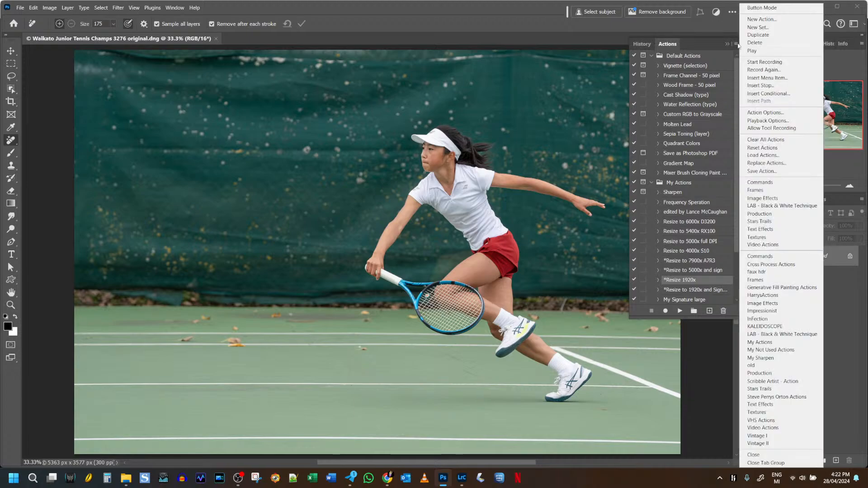
left_click(761, 8)
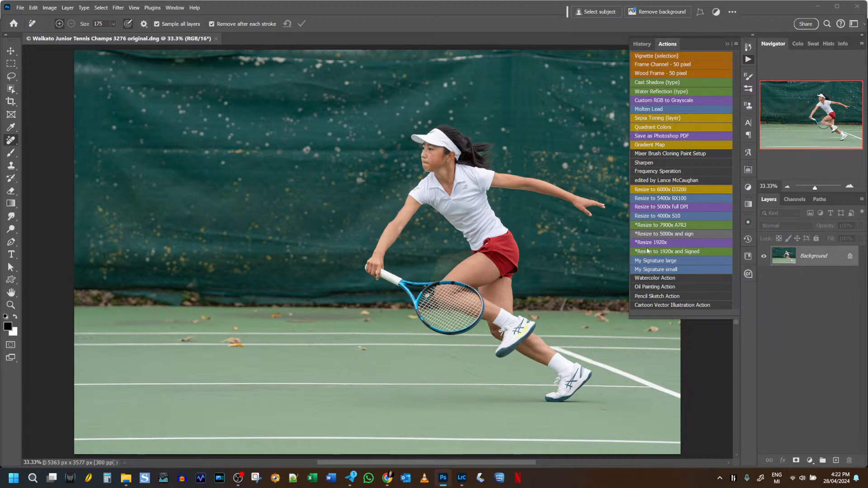
Remove the asterisk from the "*Resize to 1920x and Signed" action's name and restore Button Mode
left_click(735, 44)
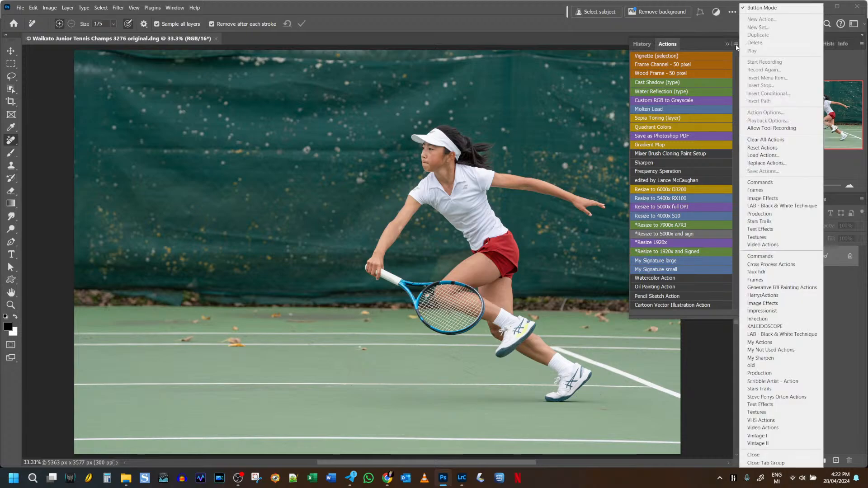
left_click(773, 8)
left_click(665, 291)
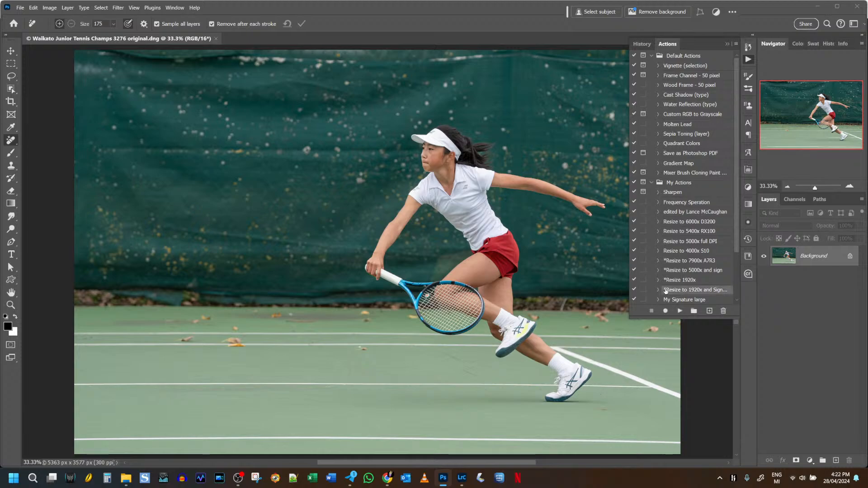
double_click(666, 291)
left_click(671, 291)
key("BackSpace")
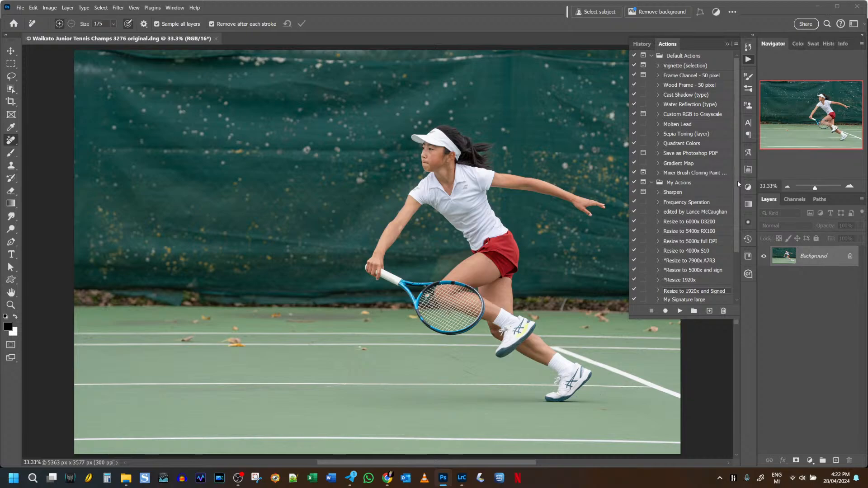
key("Return")
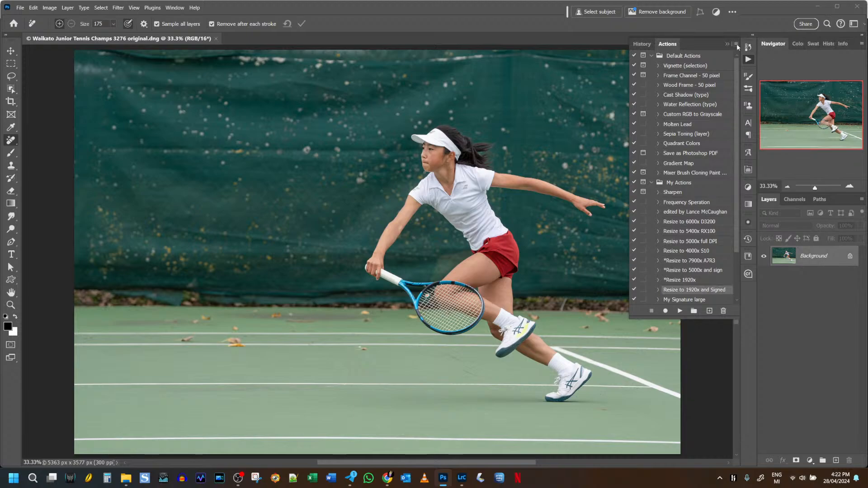
left_click(736, 44)
left_click(763, 8)
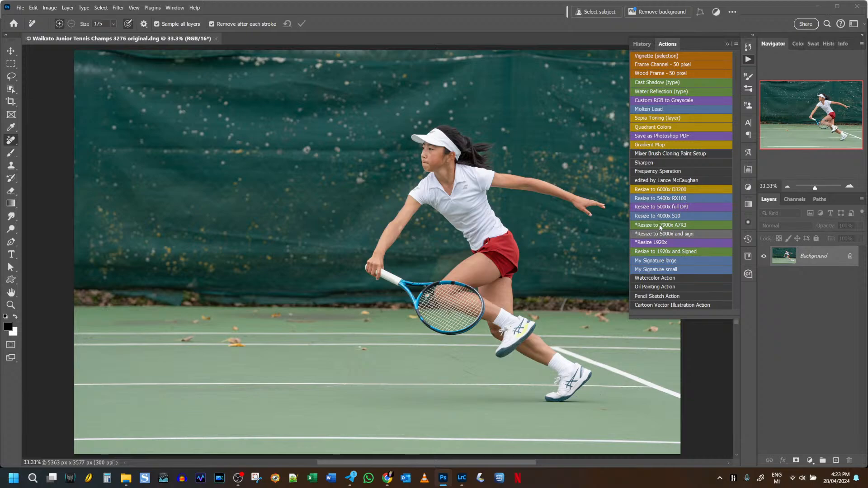
left_click(736, 44)
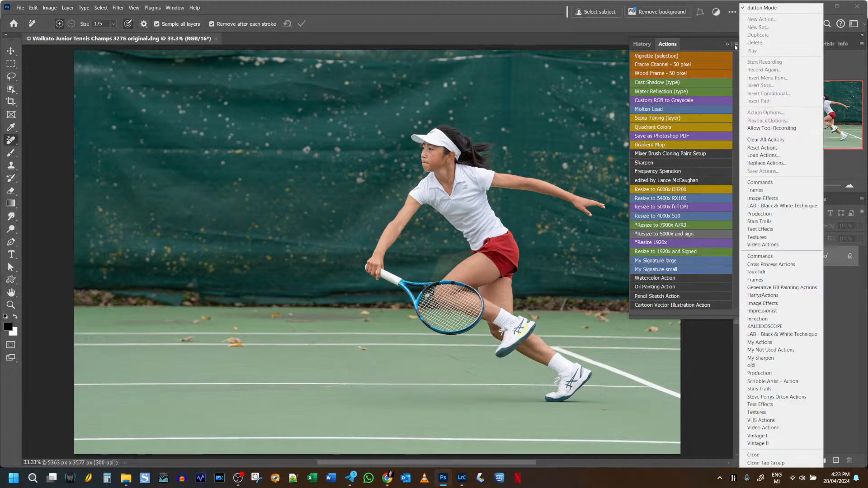
left_click(761, 8)
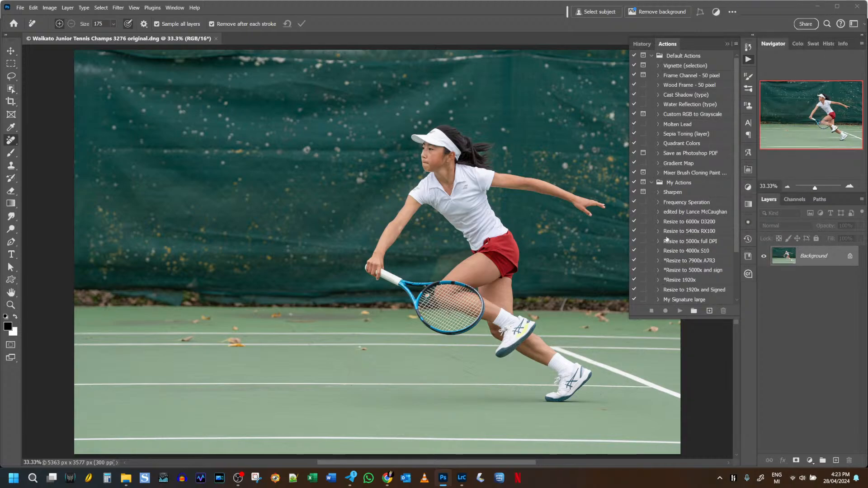
left_click(675, 269)
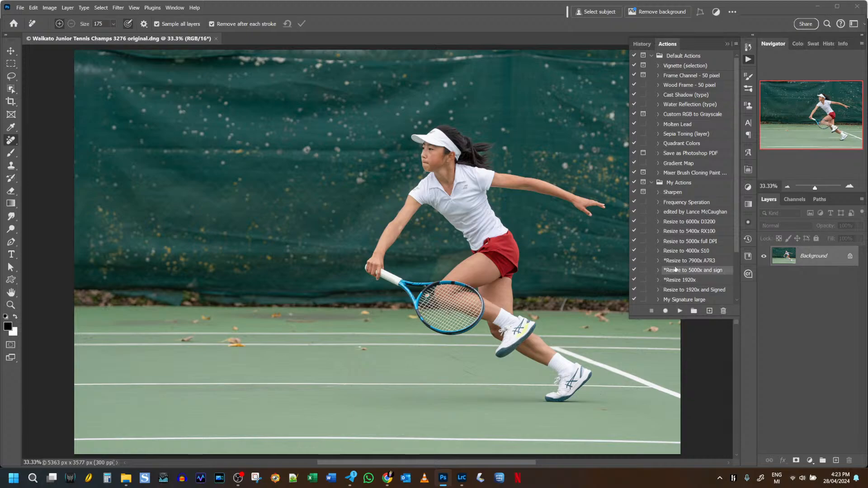
left_click(734, 46)
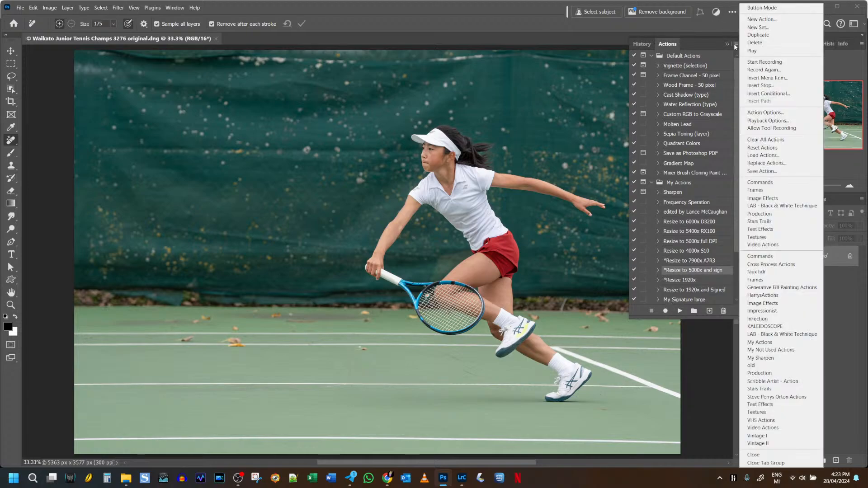
left_click(756, 8)
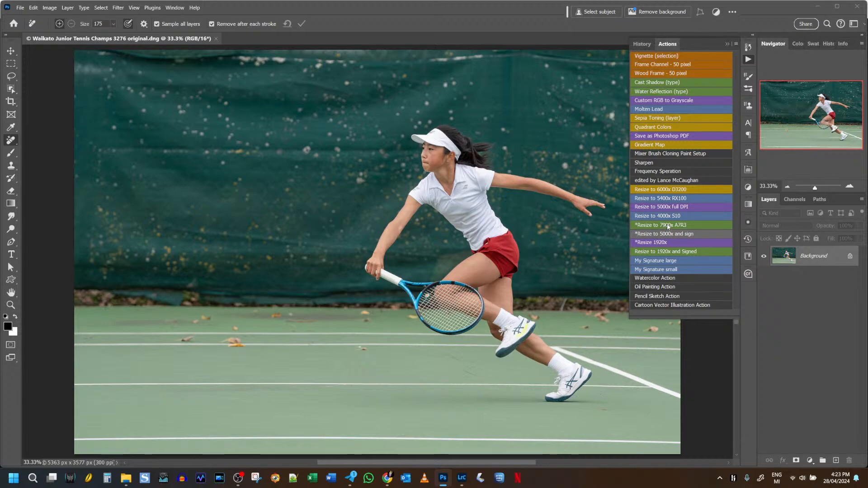
Run the "*Resize to 7900x A7R3" action on photo 3276
left_click(688, 251)
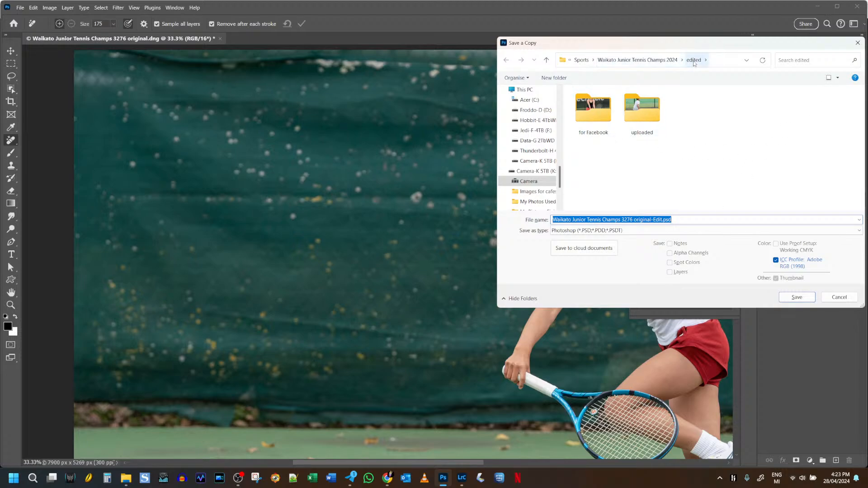
left_click(686, 220)
key("ctrl+shift+Left")
key("ctrl+shift+Left")
key("ctrl+shift+Left")
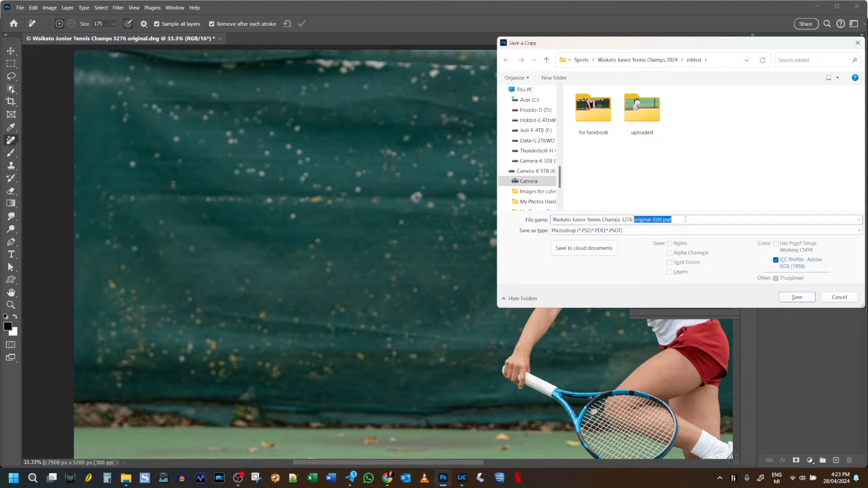
type("full size")
left_click_drag(552, 219, 635, 219)
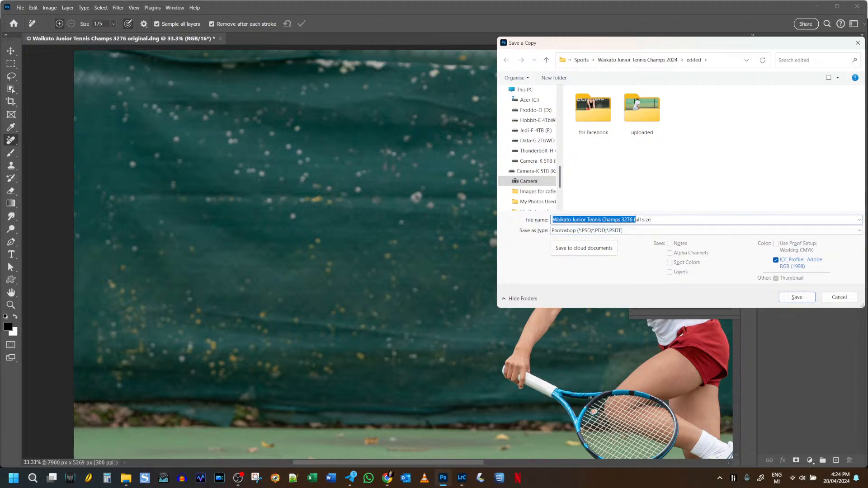
left_click(846, 298)
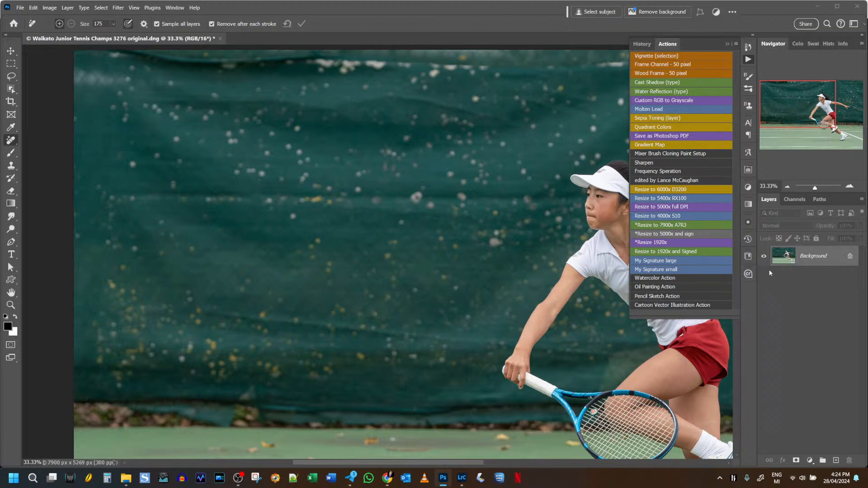
Save a copy as a JPEG named "Waikato Junior Tennis Champs 3276 full size" in the edited folder
key("ctrl+alt+s")
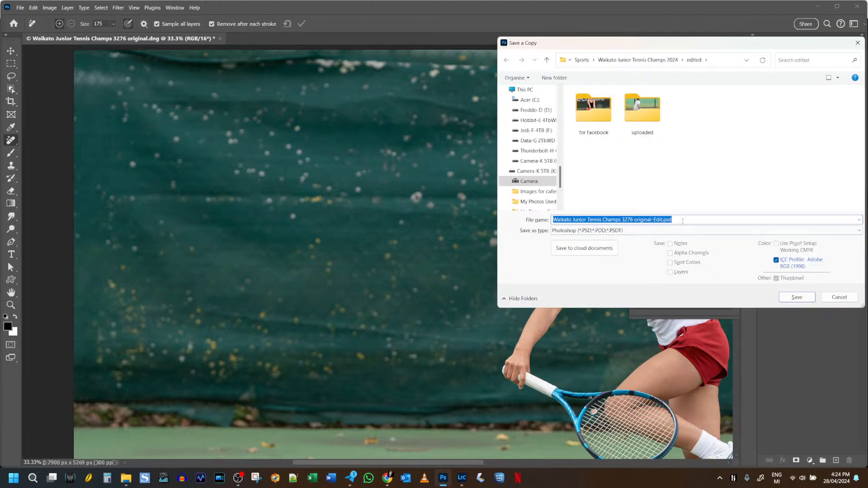
left_click(683, 221)
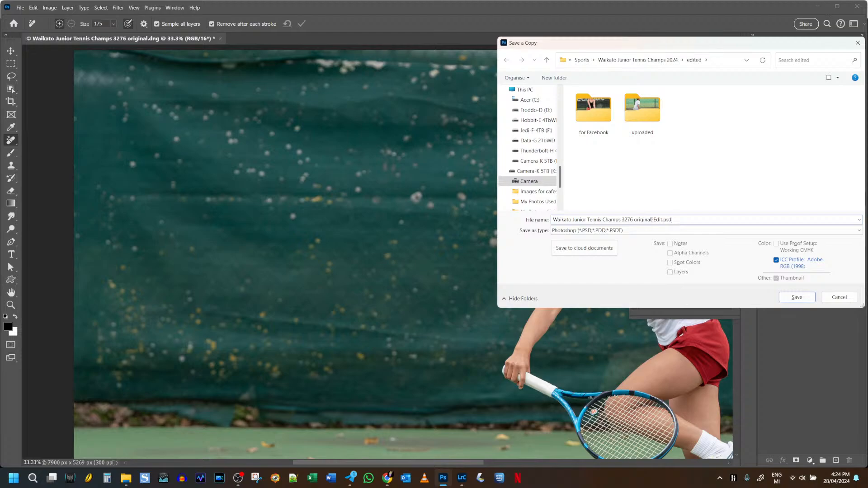
left_click_drag(651, 219, 662, 219)
key("BackSpace")
left_click_drag(650, 219, 553, 221)
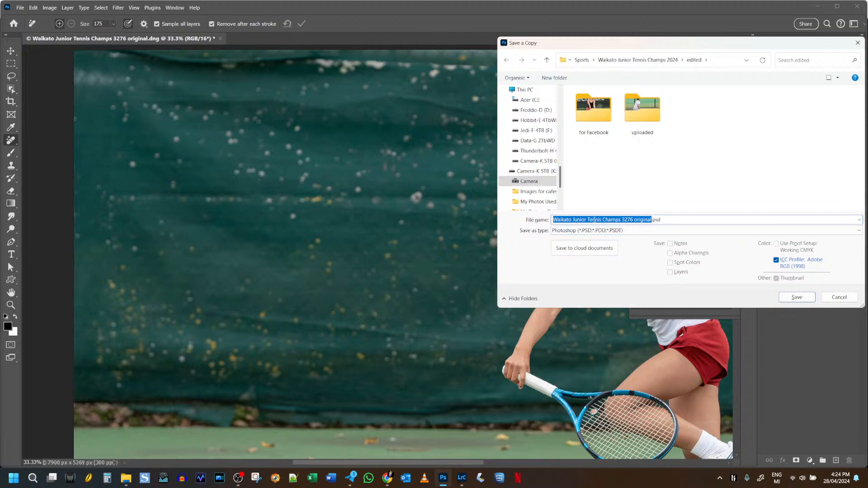
left_click_drag(671, 219, 633, 220)
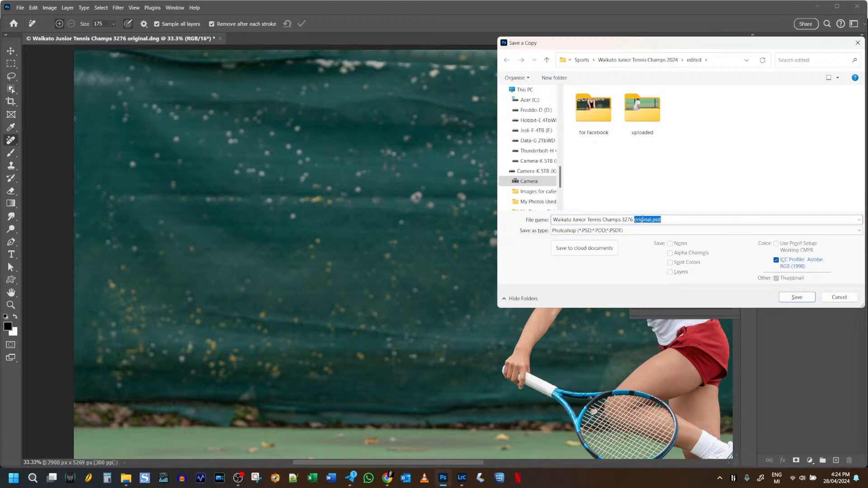
type("full size")
left_click(583, 230)
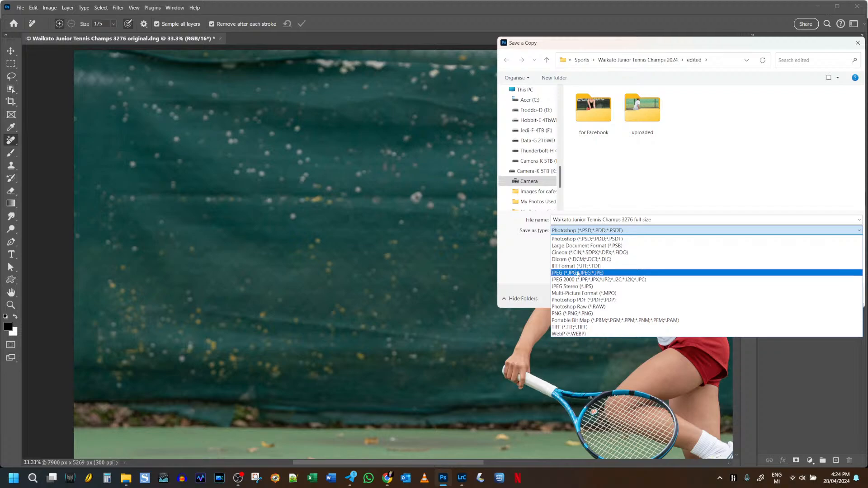
left_click(577, 272)
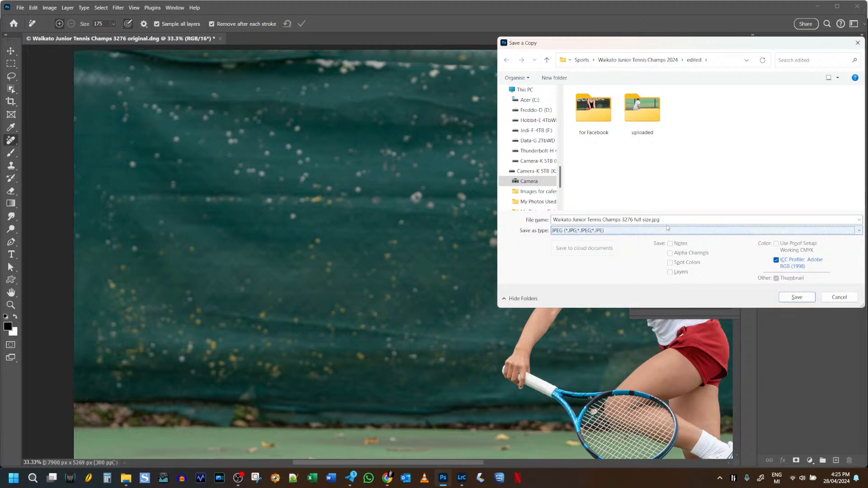
left_click(797, 297)
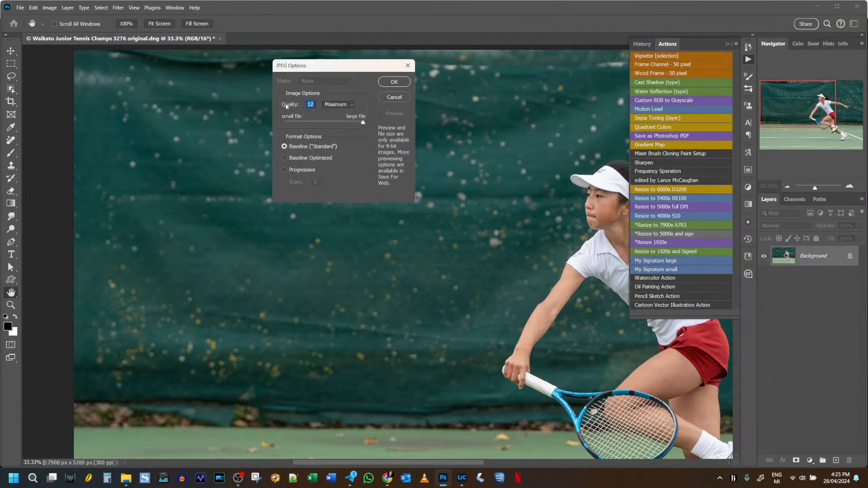
Choose the Progressive format with Maximum quality in the JPEG options and complete the save
left_click(283, 170)
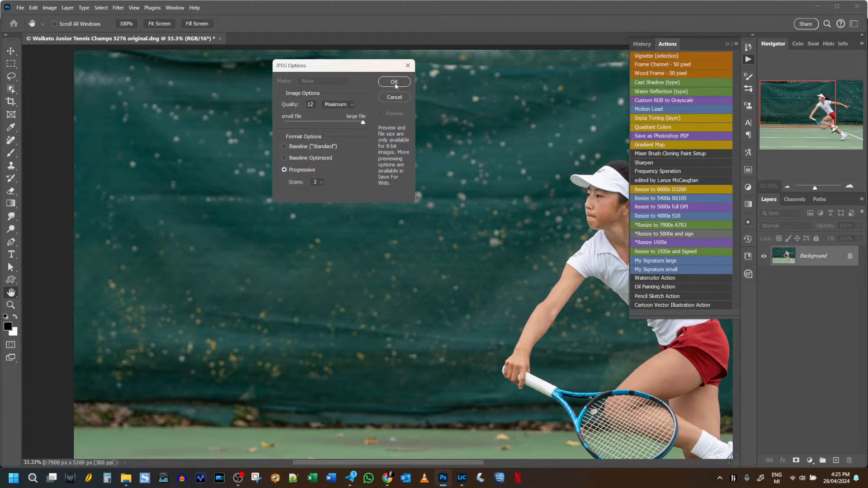
left_click(353, 104)
left_click(353, 107)
left_click(285, 147)
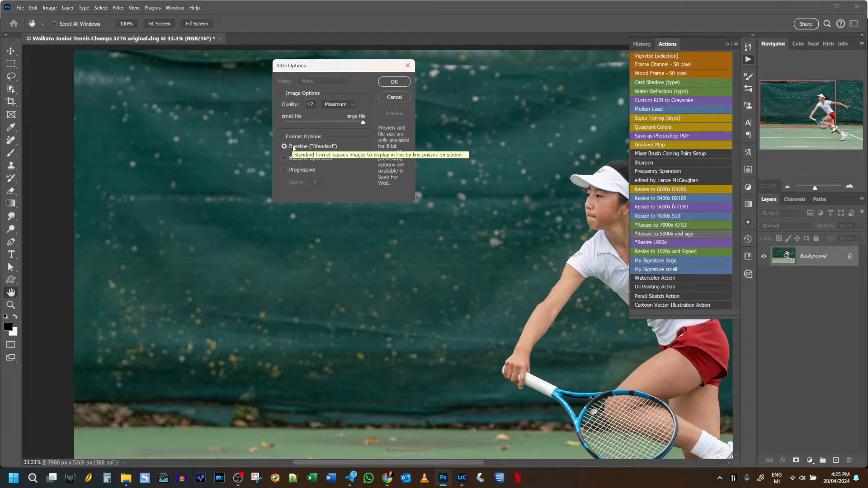
left_click(285, 171)
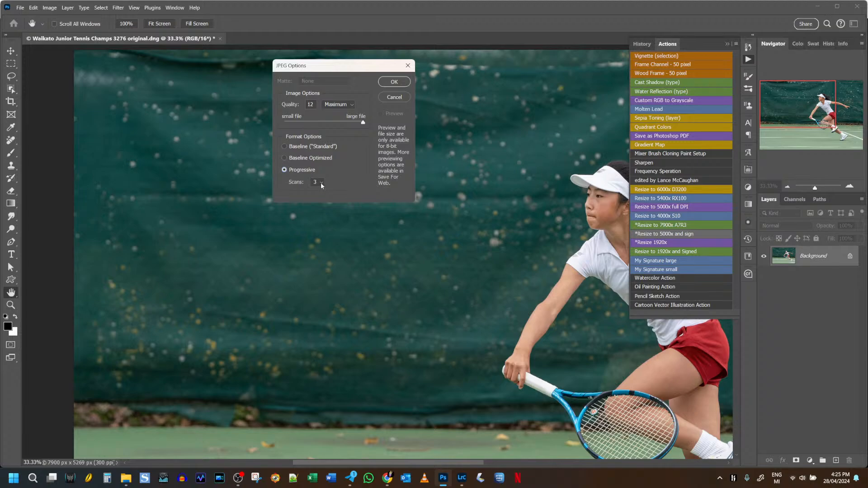
left_click(402, 81)
key("j")
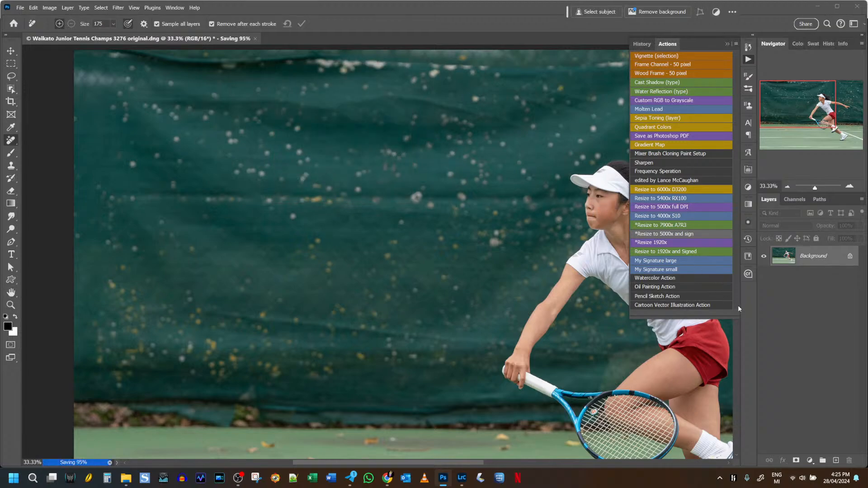
Run the "*Resize to 5000x and sign" action on the photo
left_click_drag(461, 304, 285, 131)
left_click_drag(234, 177, 218, 211)
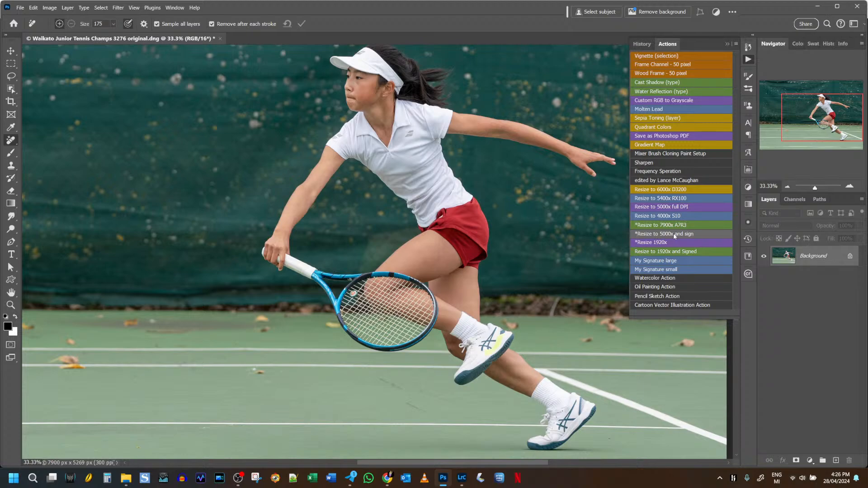
left_click(673, 235)
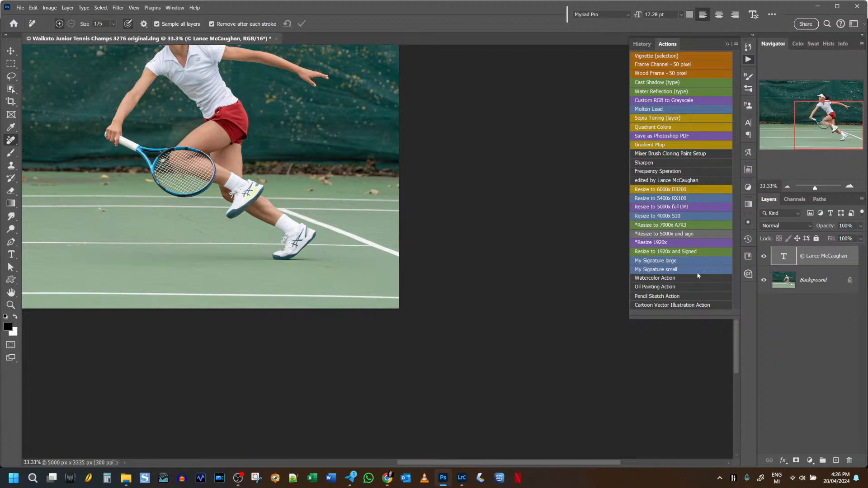
Set the signature text layer's blend mode to Difference and its opacity to 50%
scroll(564, 224, "up", 1)
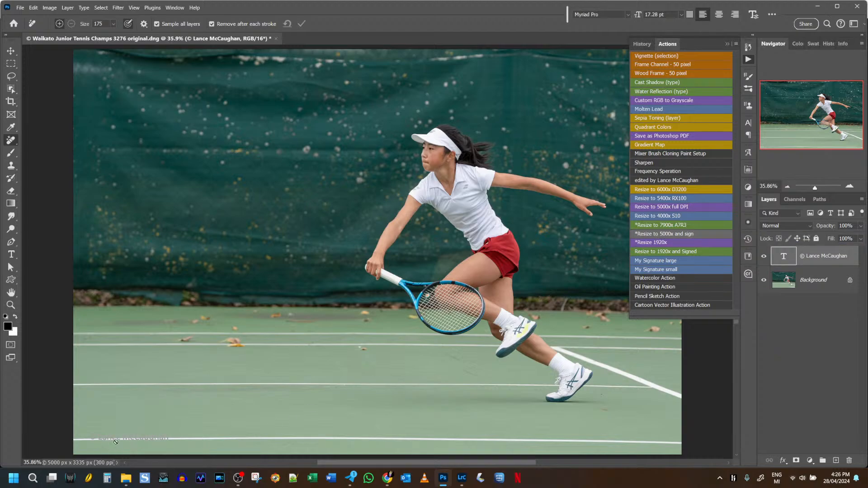
left_click(810, 225)
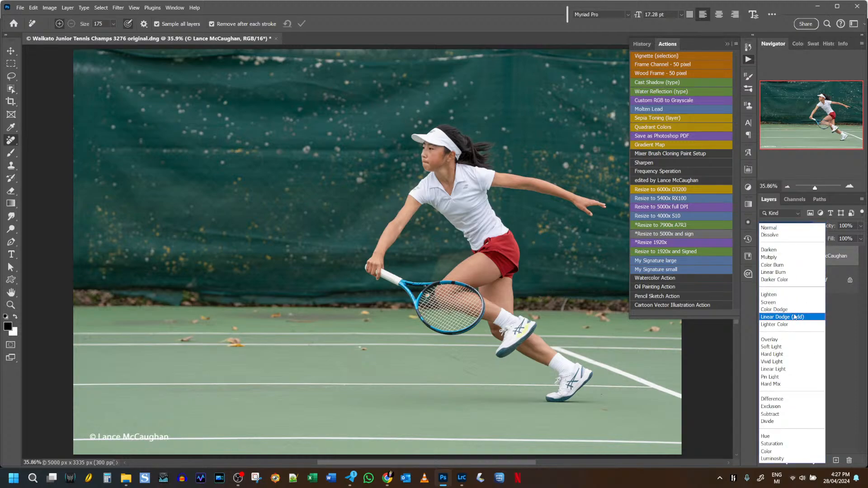
left_click(787, 400)
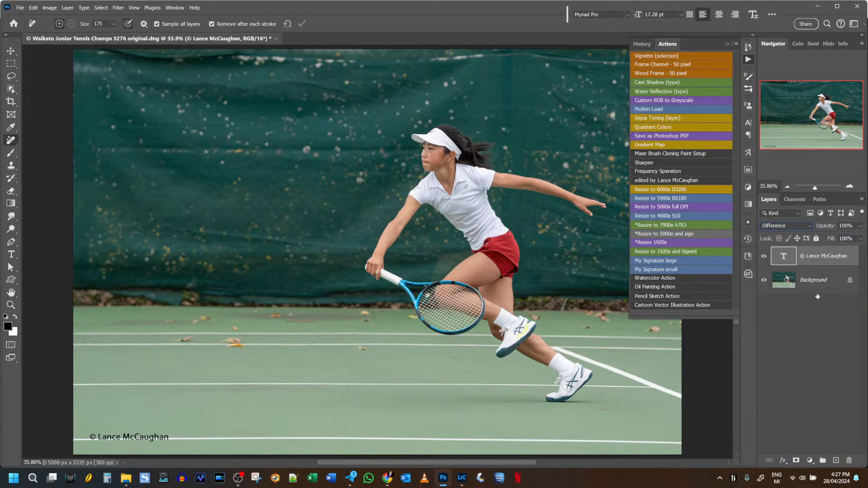
left_click(810, 228)
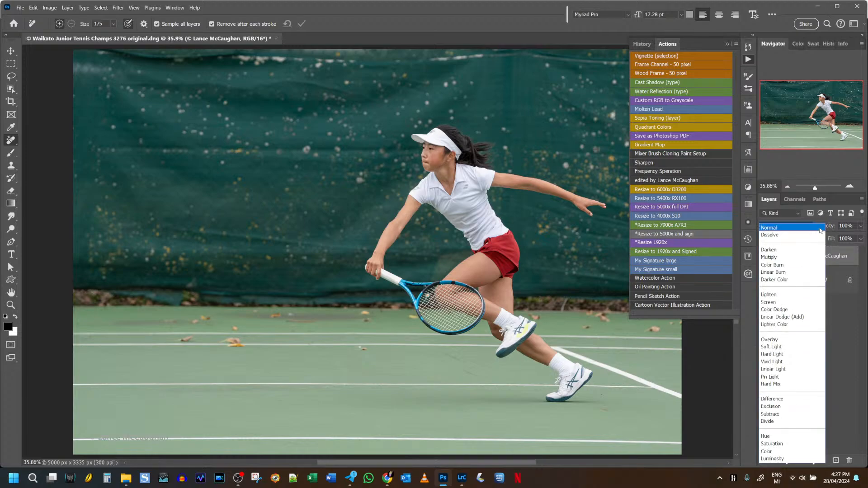
left_click(828, 227)
left_click_drag(828, 227, 808, 230)
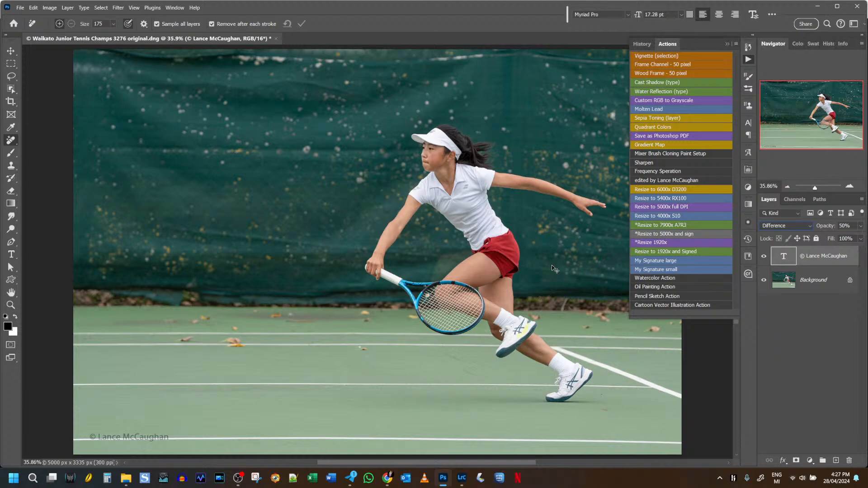
Start saving a copy of the signed photo and select the "original-Edit.psd" ending of its file name
key("alt+ctrl+s")
key("ctrl+shift+Left")
key("ctrl+shift+Left")
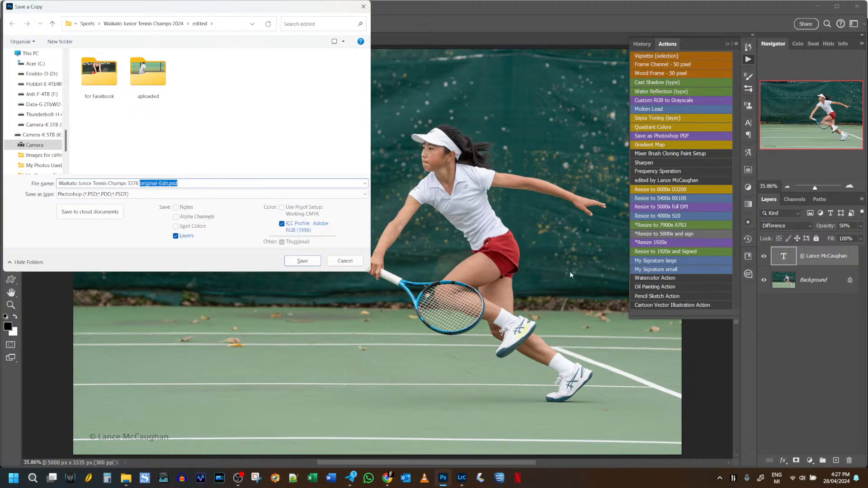
Save a JPEG copy named "Waikato Junior Tennis Champs 3276 5000x signed" in the edited folder at quality 12
left_click(93, 194)
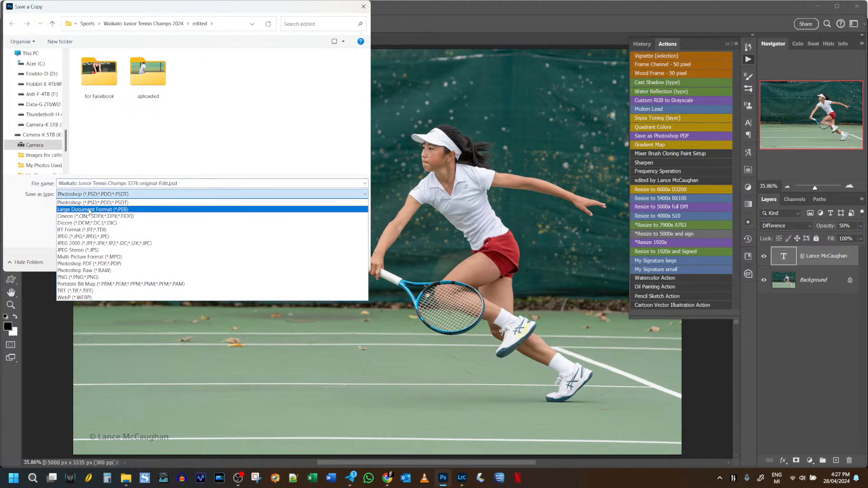
left_click(76, 238)
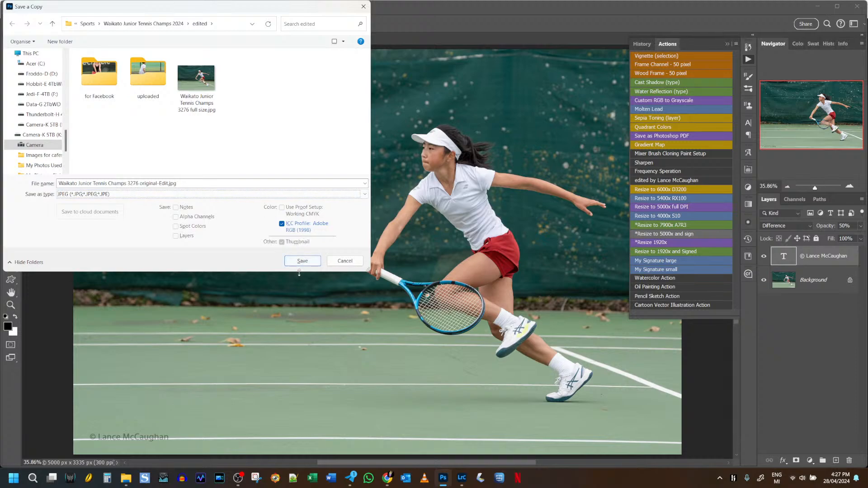
left_click(155, 183)
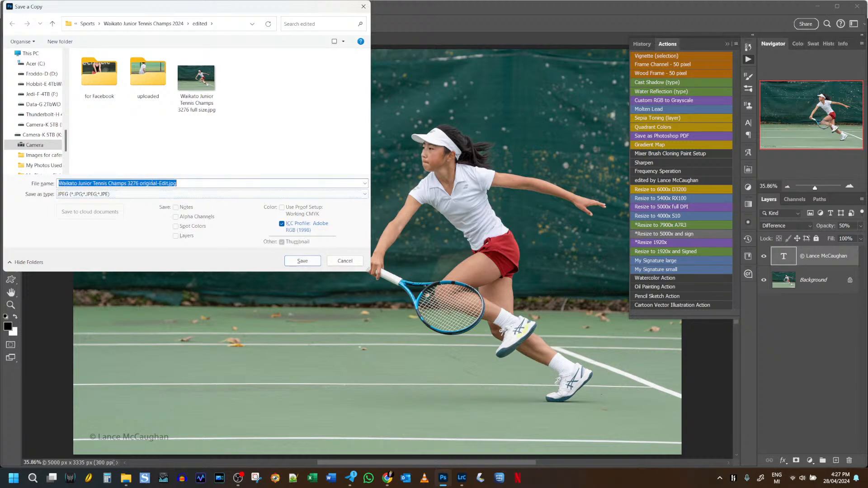
key("End")
key("shift+Left")
key("shift+Left")
key("shift+Left")
key("shift+Left")
key("shift+Left")
key("shift+Left")
key("shift+Left")
key("shift+Left")
key("shift+Left")
key("shift+Left")
key("shift+Left")
key("shift+Left")
key("shift+Left")
key("shift+Left")
key("shift+Left")
key("shift+Left")
key("shift+Left")
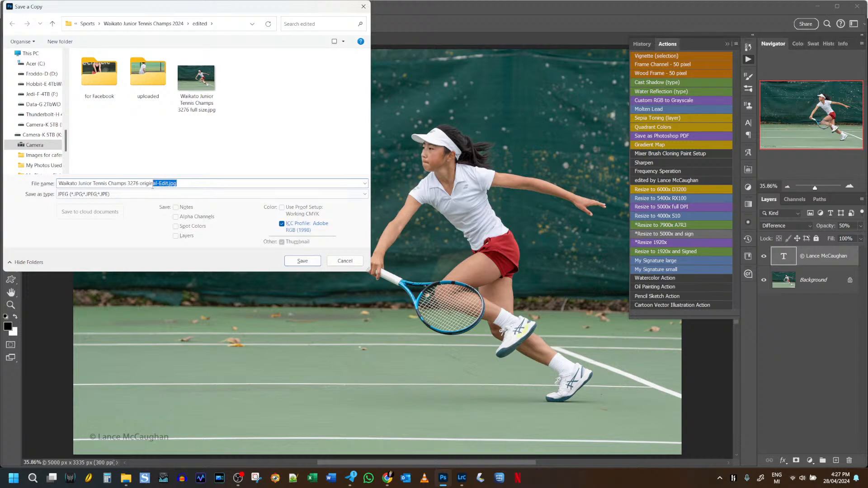
type("5000x signed")
left_click(302, 262)
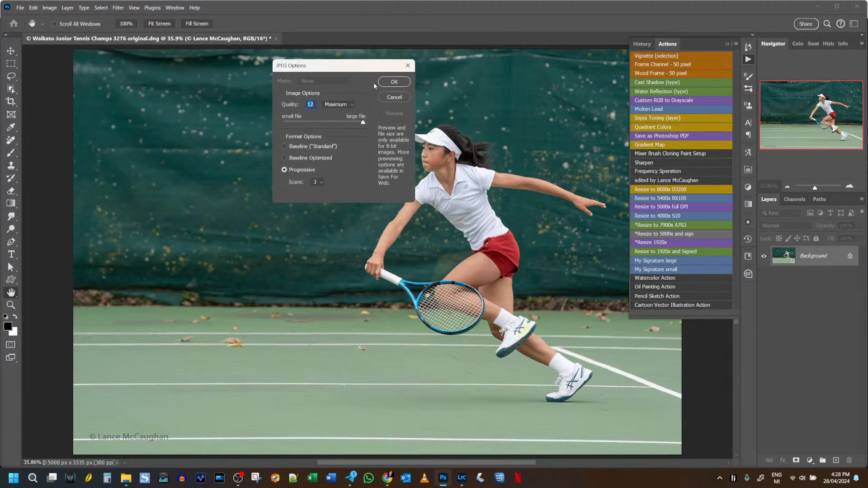
key("Return")
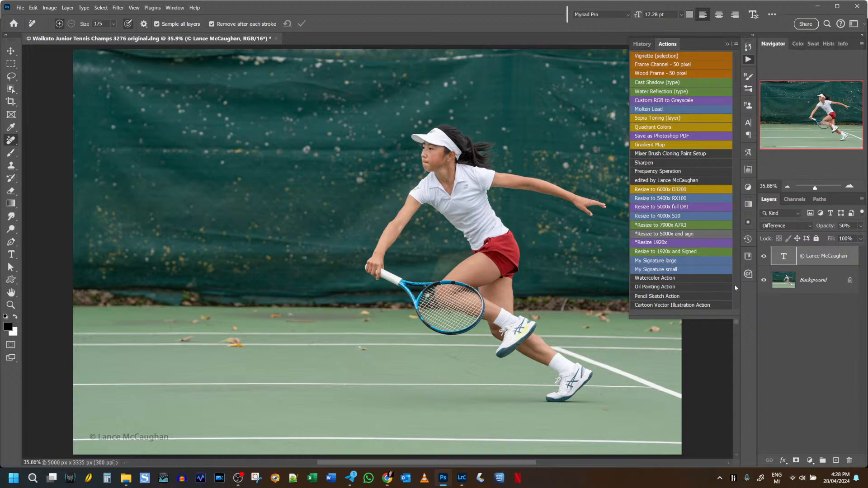
Run the *Resize 1920x action and save a JPEG copy named "Waikato Junior Tennis Champs 3276 1920x signed"
left_click(669, 242)
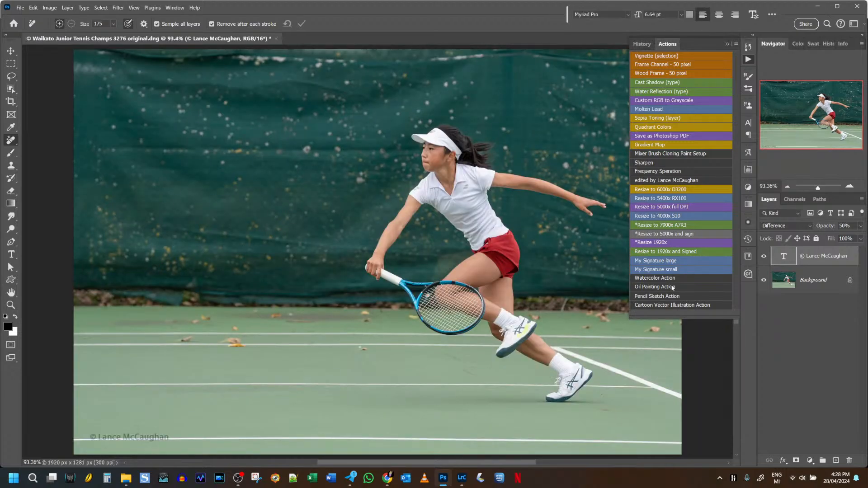
key("ctrl+shift+Left")
key("ctrl+shift+Left")
key("ctrl+shift+Left")
key("ctrl+shift+Left")
key("ctrl+shift+Left")
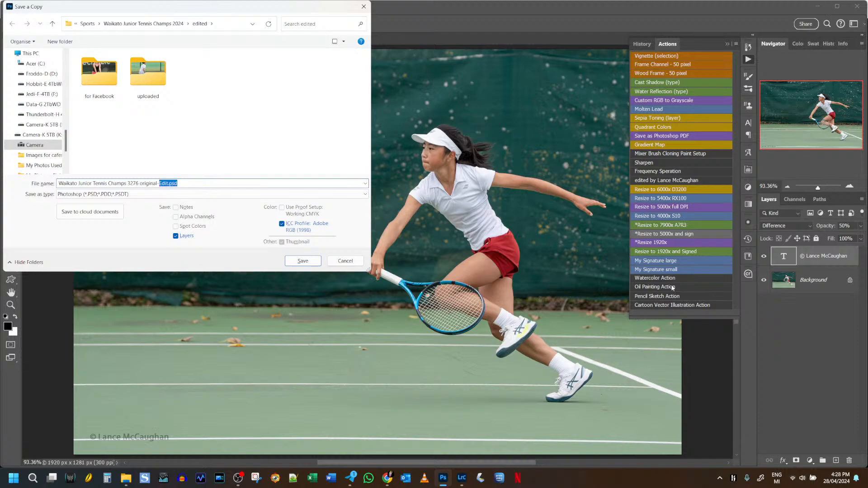
key("ctrl+shift+Right")
type("1920x signed")
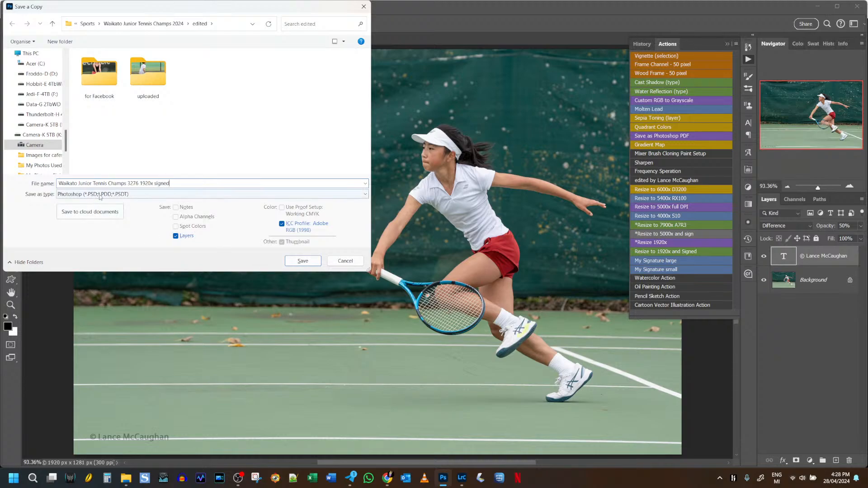
left_click(100, 197)
left_click(84, 239)
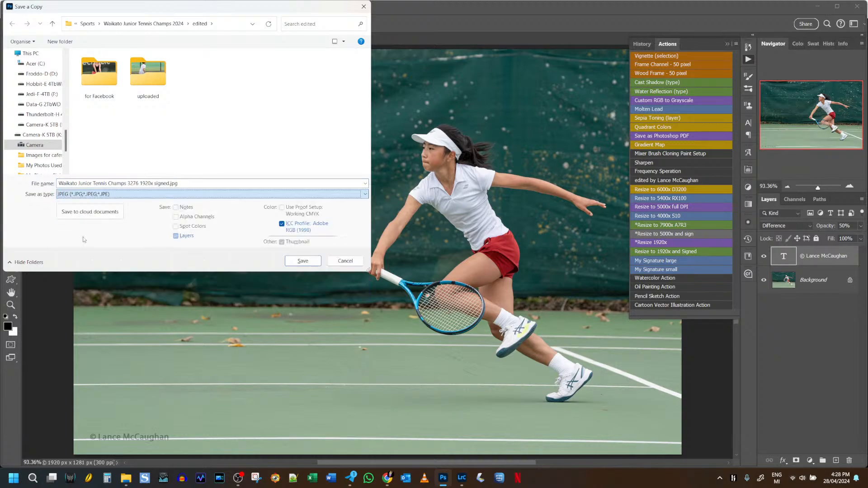
left_click(303, 261)
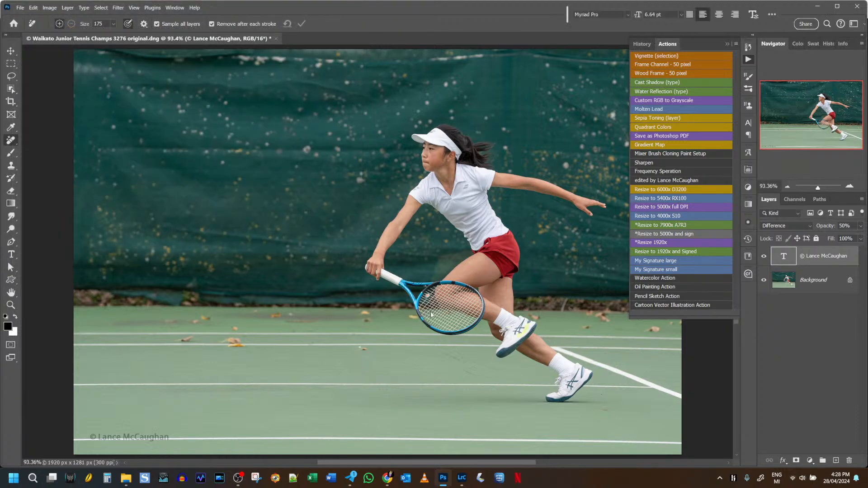
left_click(391, 85)
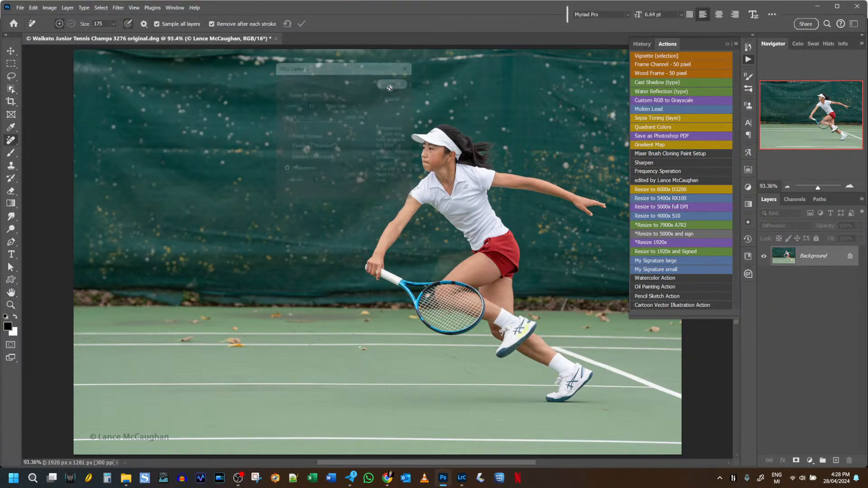
Close the 3276 photo without saving its changes and switch to Lightroom Classic
left_click(275, 40)
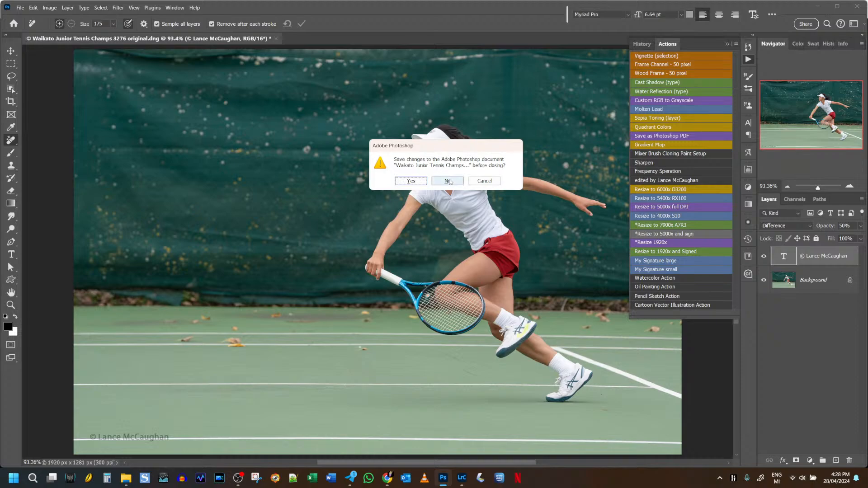
left_click(449, 179)
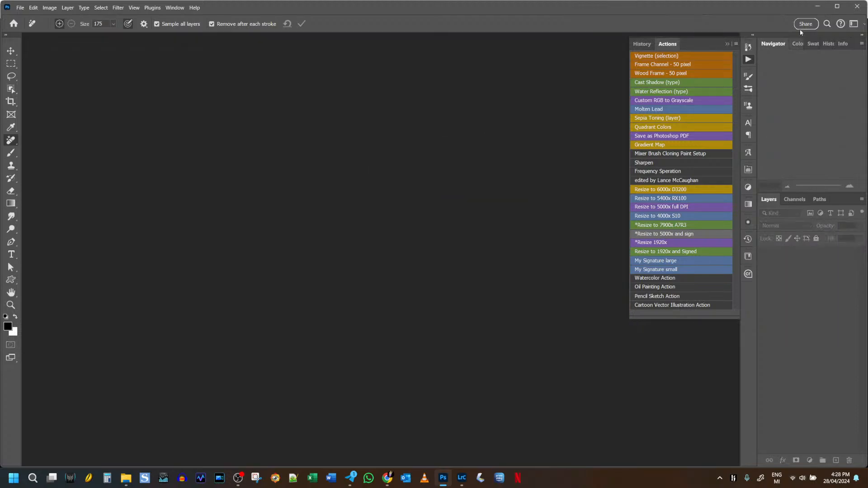
left_click(816, 8)
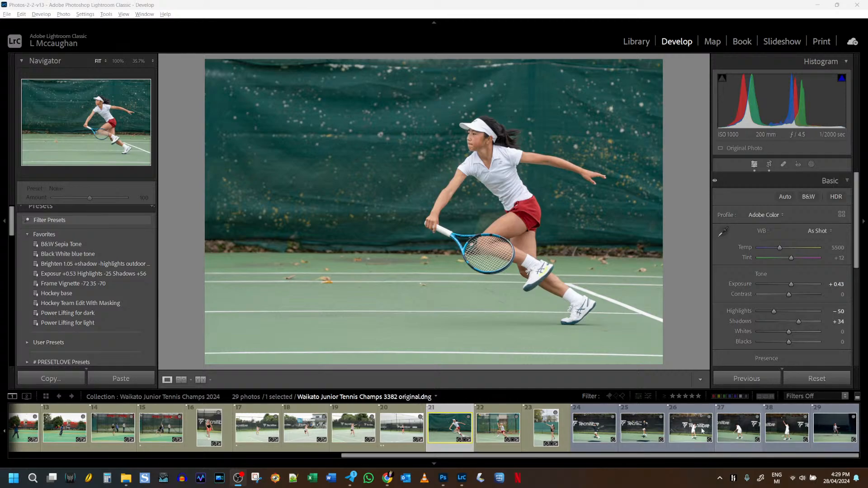
Move the 3276 original photo into the uploaded folder in the Library and remove it from the collection
key("e")
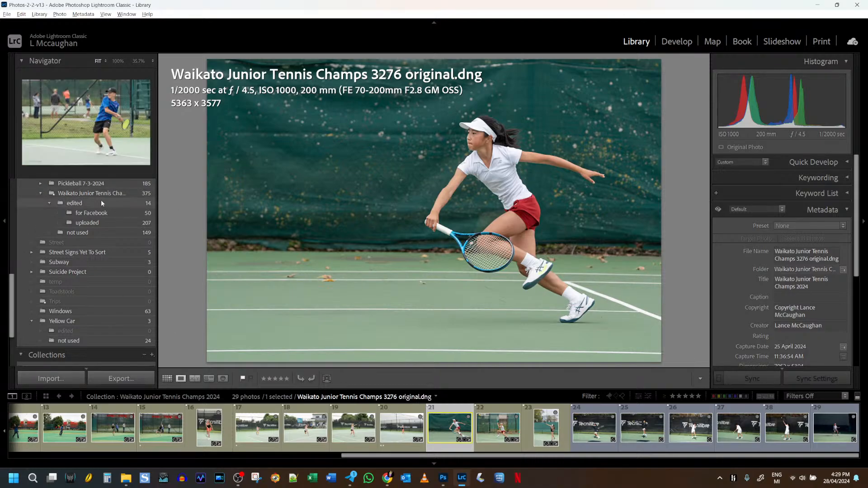
left_click_drag(448, 434, 103, 222)
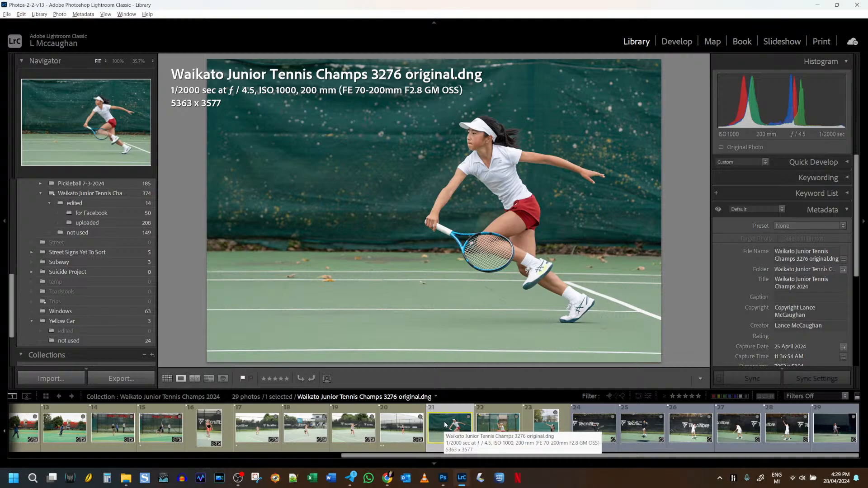
key("Delete")
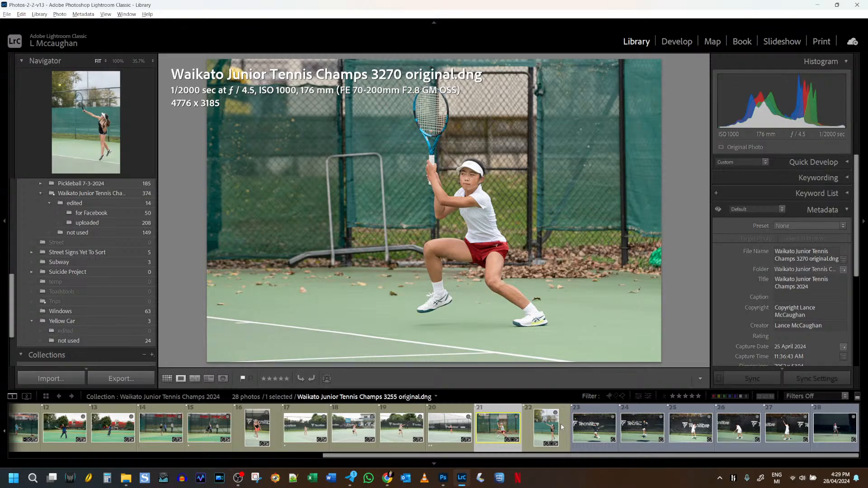
Switch to Photoshop to edit the "Waikato Junior Tennis Champs 3270 original" photo, focusing on the green object by the fence
key("alt+Tab")
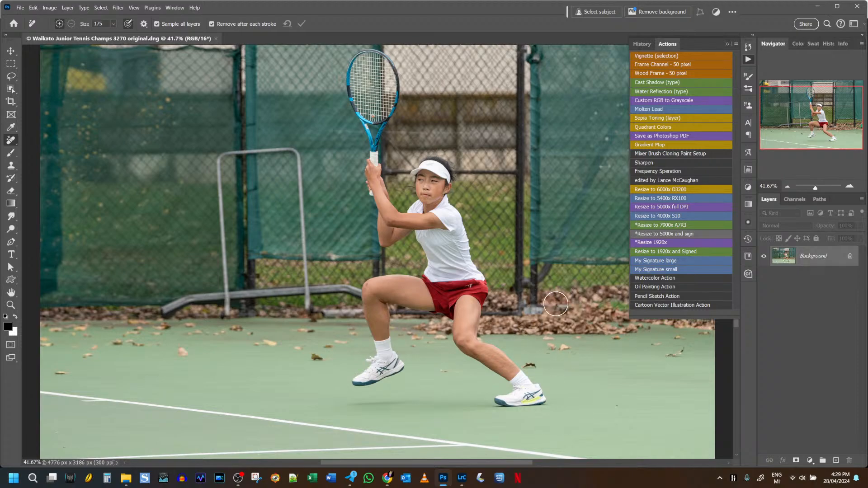
mouse_move(550, 277)
left_mouse_down()
mouse_move(367, 256)
mouse_move(560, 258)
mouse_move(406, 256)
left_mouse_up()
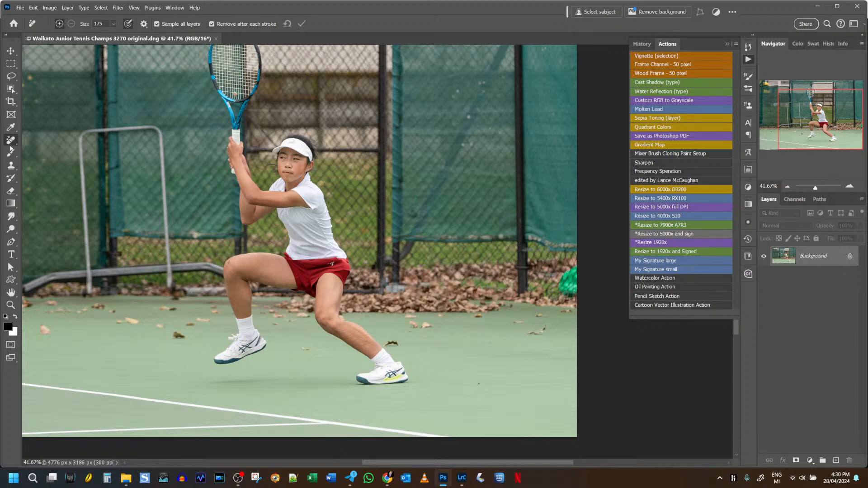
Try to erase the green object at the photo's right edge by brushing over it with the Remove Tool
right_click(8, 143)
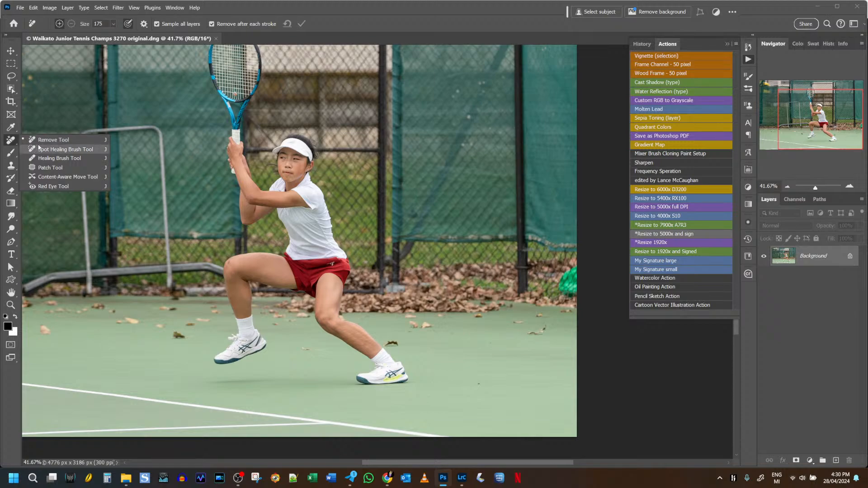
left_click(6, 141)
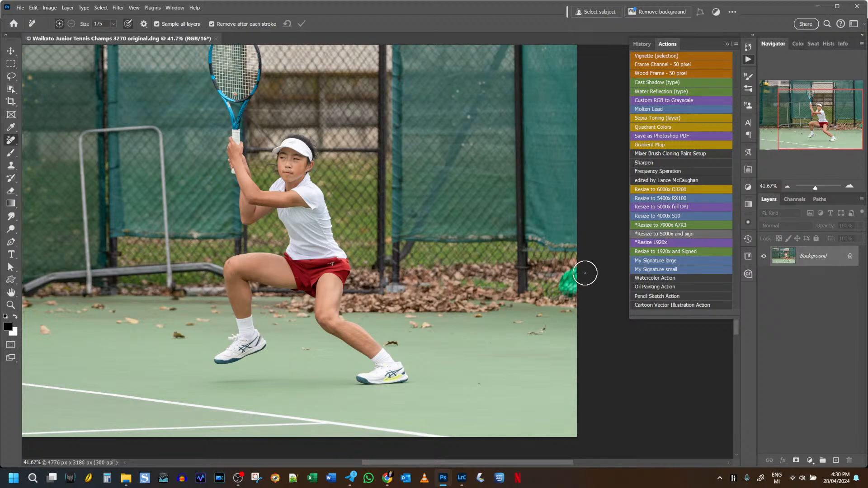
left_click_drag(569, 278, 573, 287)
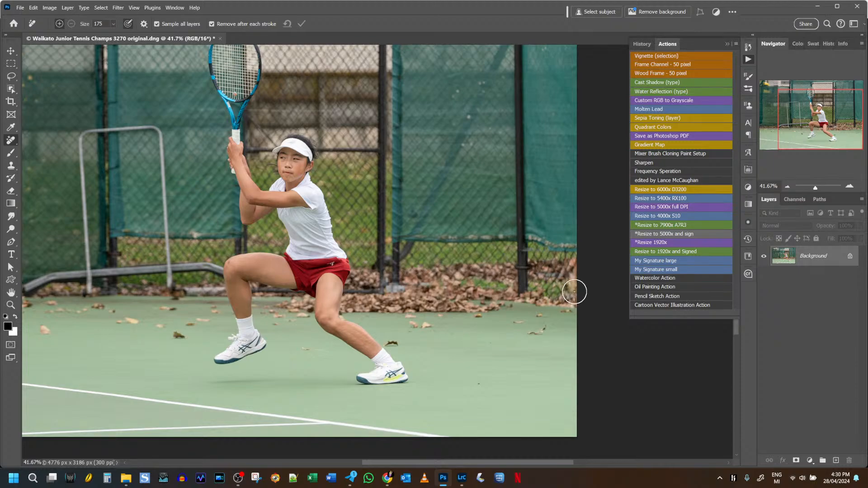
left_click_drag(573, 291, 574, 292)
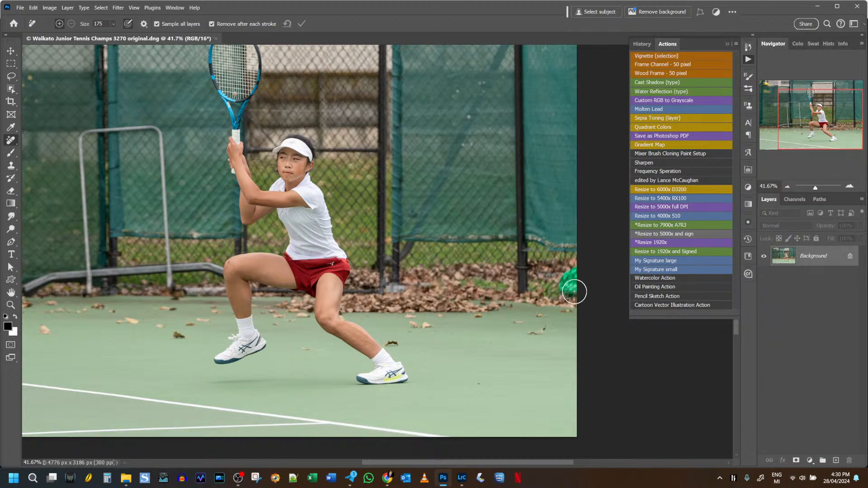
Select the green object at the photo's right edge with a freehand Lasso outline
left_click(11, 77)
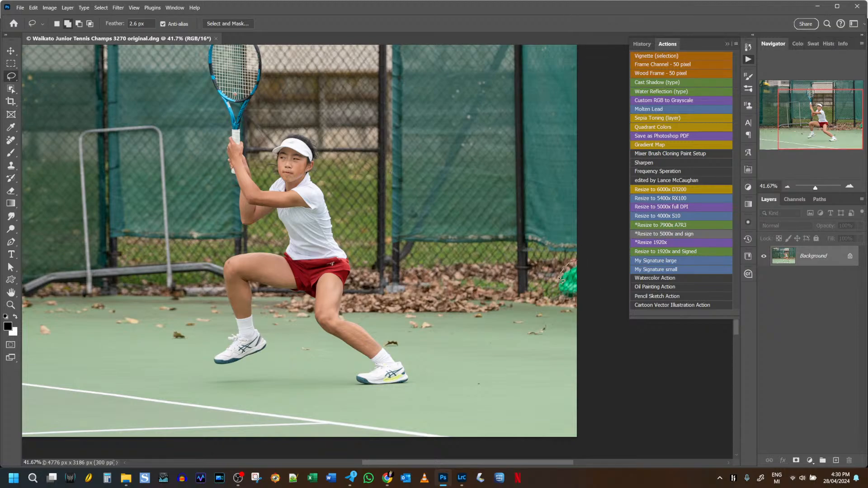
left_click_drag(560, 299, 592, 299)
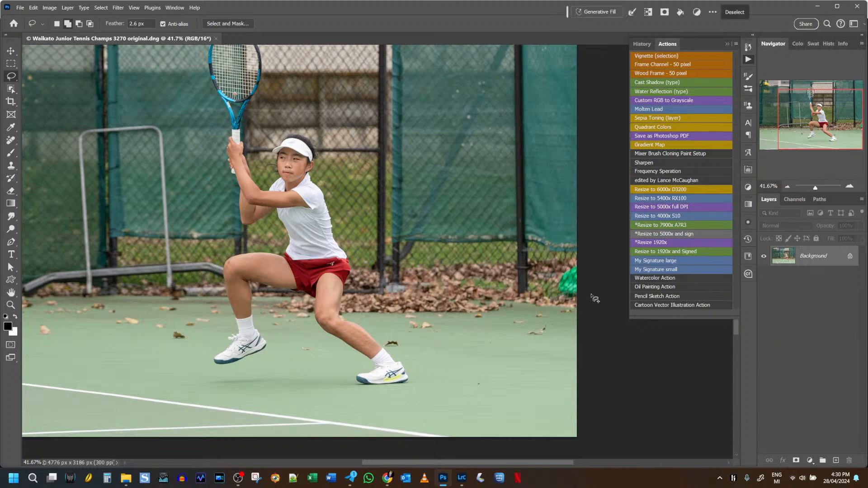
Try the Remove Tool on the green object inside the lasso selection and undo the result
left_click(10, 140)
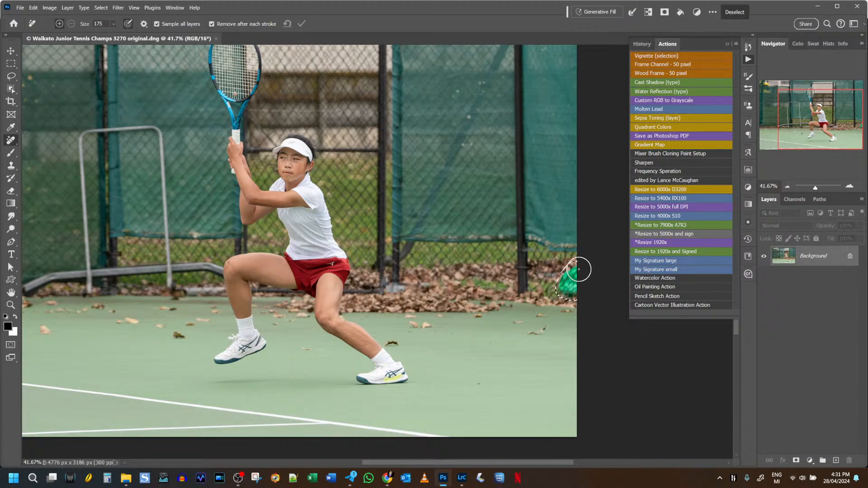
left_click(571, 296)
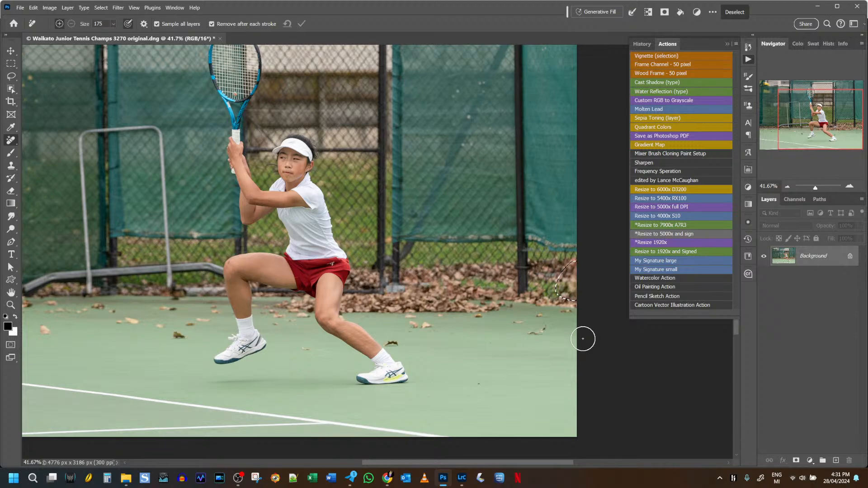
key("ctrl+z")
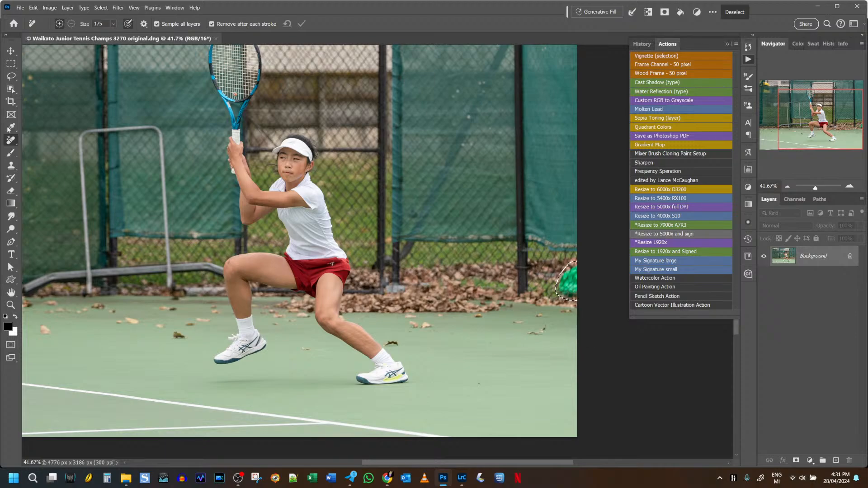
Try to replace the selected green object with Delete and Fill Selection
left_click(10, 76)
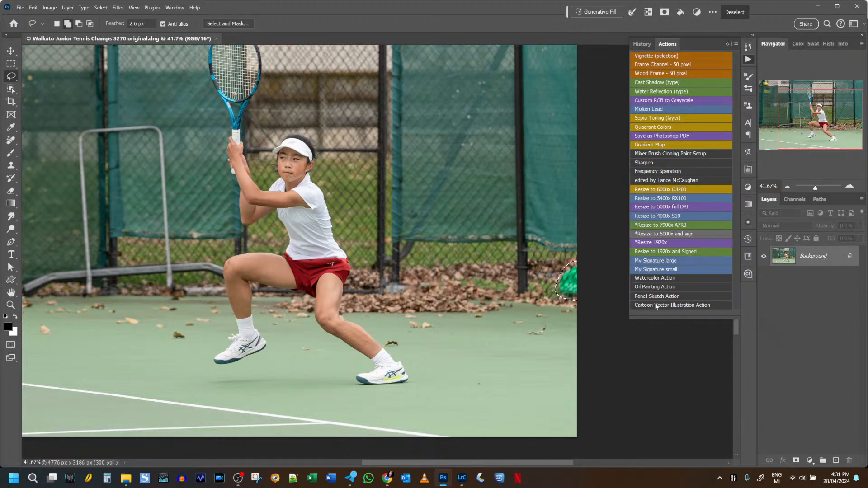
right_click(568, 283)
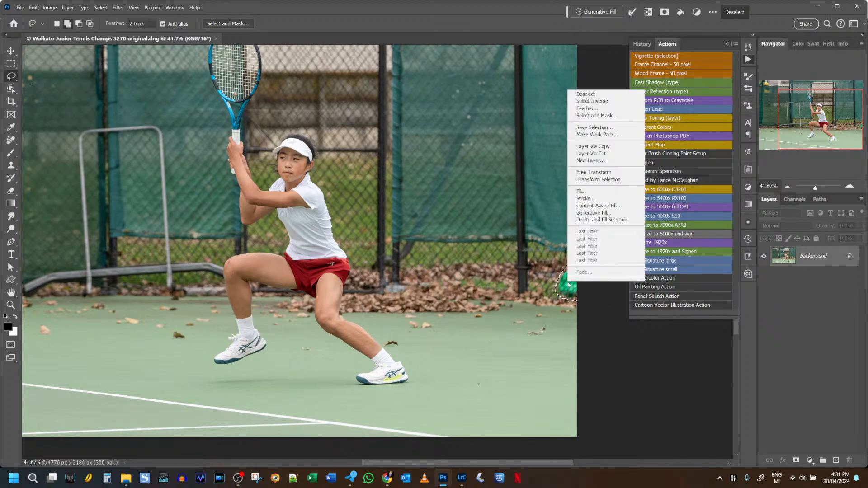
left_click(595, 220)
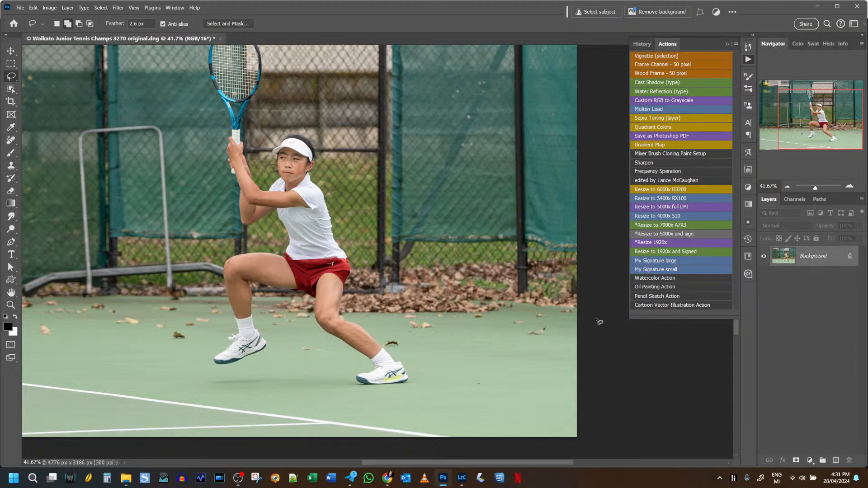
Restore the selection around the green object and replace it using Generative Fill with an empty prompt
mouse_move(562, 302)
left_mouse_down()
mouse_move(565, 264)
mouse_move(555, 285)
mouse_move(565, 300)
left_mouse_up()
right_click(568, 285)
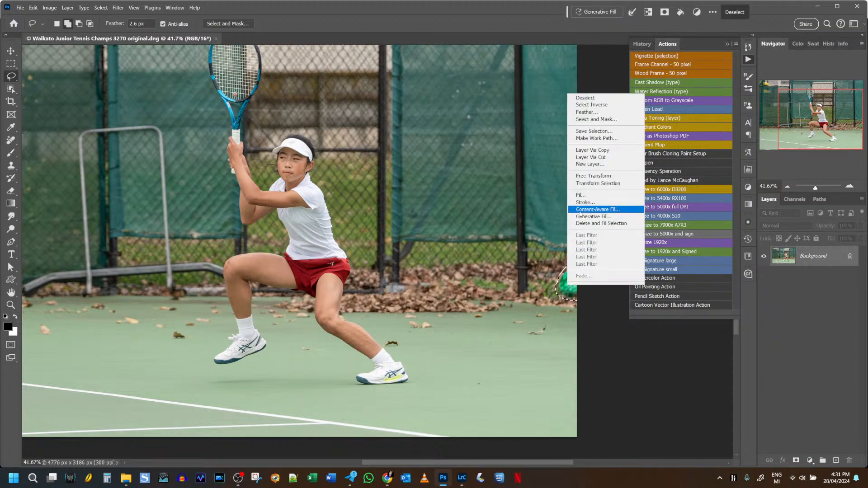
left_click(599, 218)
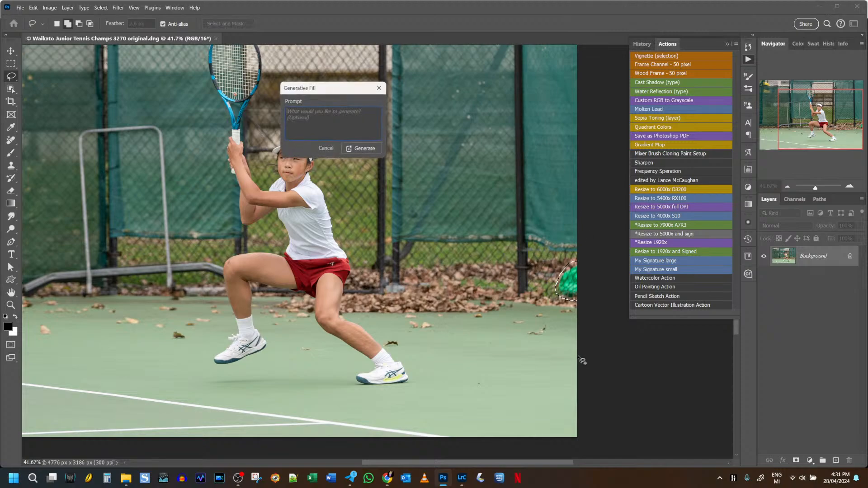
left_click(370, 148)
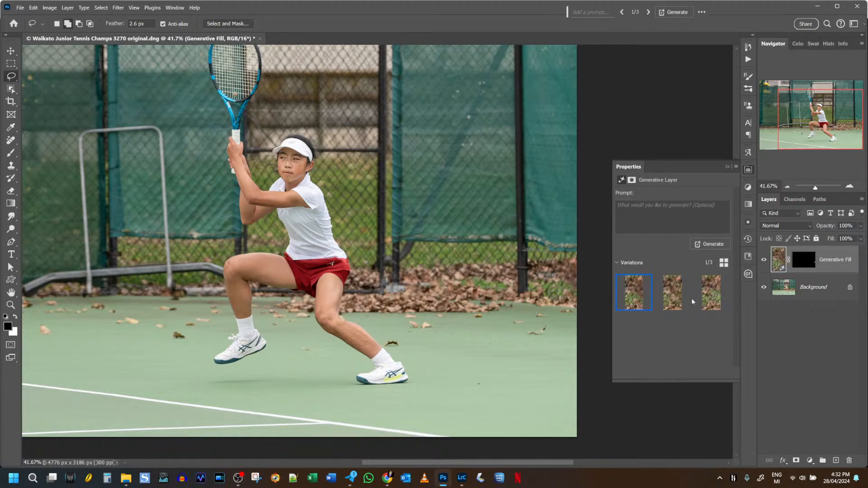
Choose the second Generative Fill variation for the leafy area at the photo's right edge and merge it into the Background layer
left_click(714, 298)
left_click(678, 296)
left_click(710, 299)
left_click(675, 297)
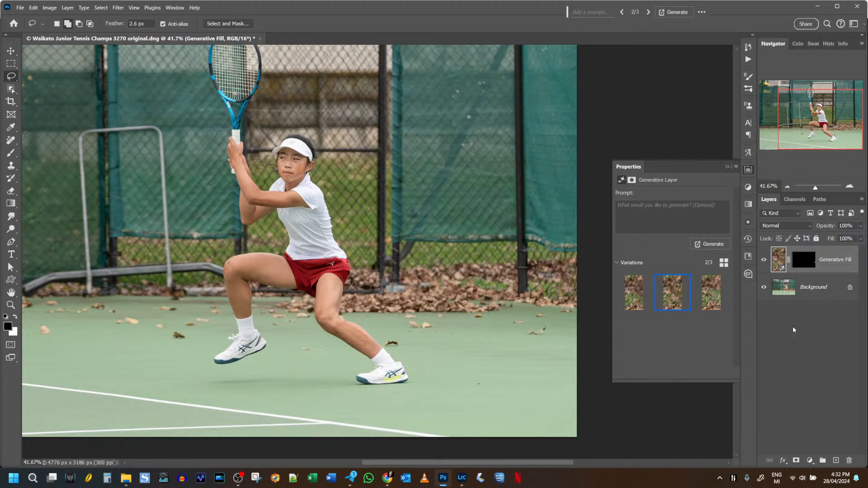
key("Delete")
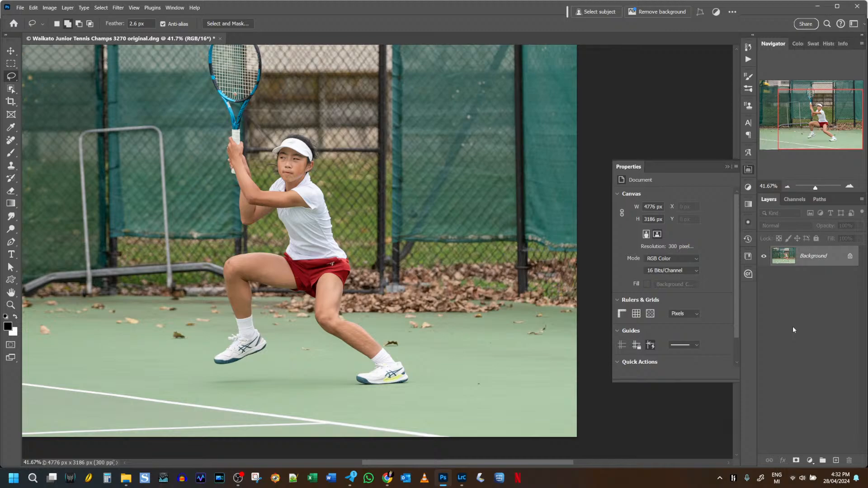
Lasso the yellow object in the photo's upper-left corner and replace it using Generative Fill with an empty prompt
key("ctrl+0")
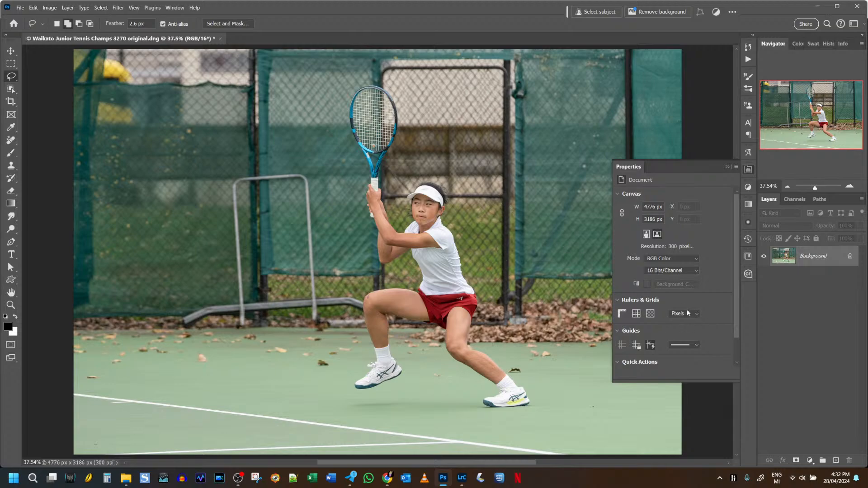
mouse_move(571, 283)
left_mouse_down()
mouse_move(395, 267)
mouse_move(571, 284)
left_mouse_up()
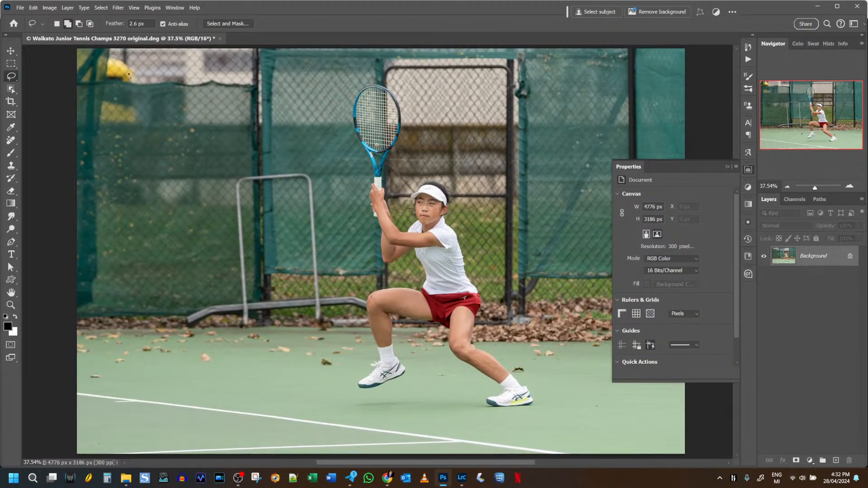
mouse_move(72, 51)
left_mouse_down()
mouse_move(136, 54)
mouse_move(143, 73)
mouse_move(136, 133)
left_mouse_up()
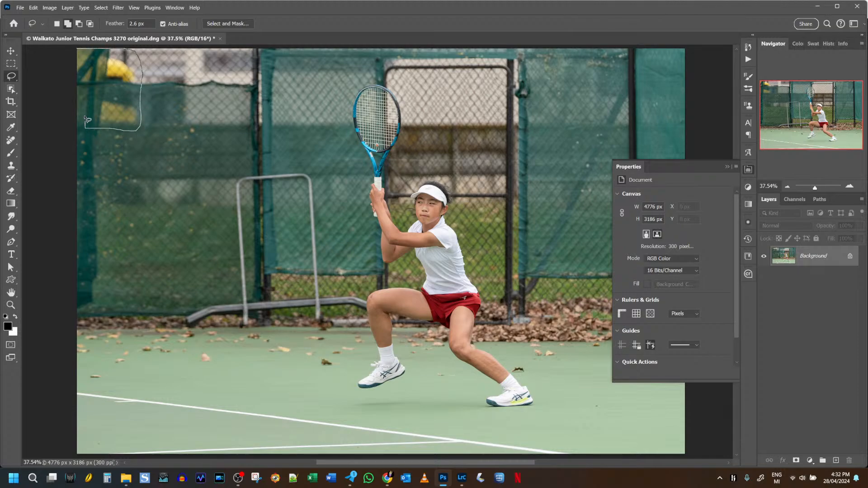
left_click_drag(62, 58, 63, 58)
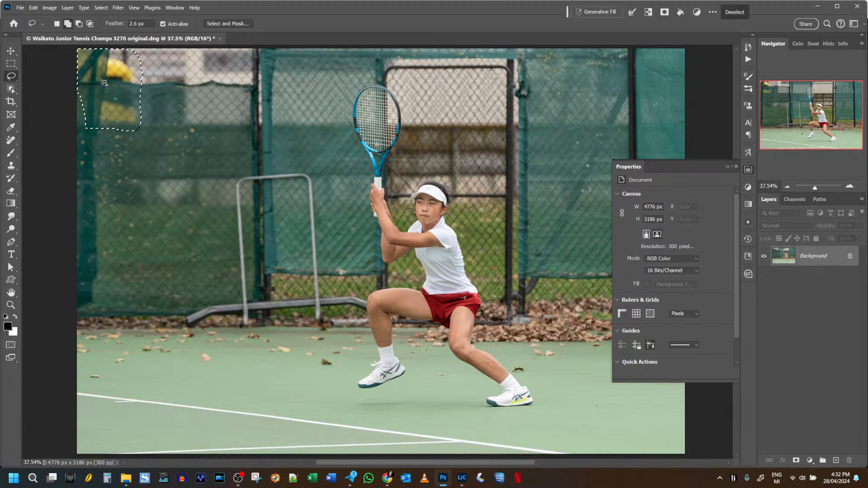
right_click(101, 81)
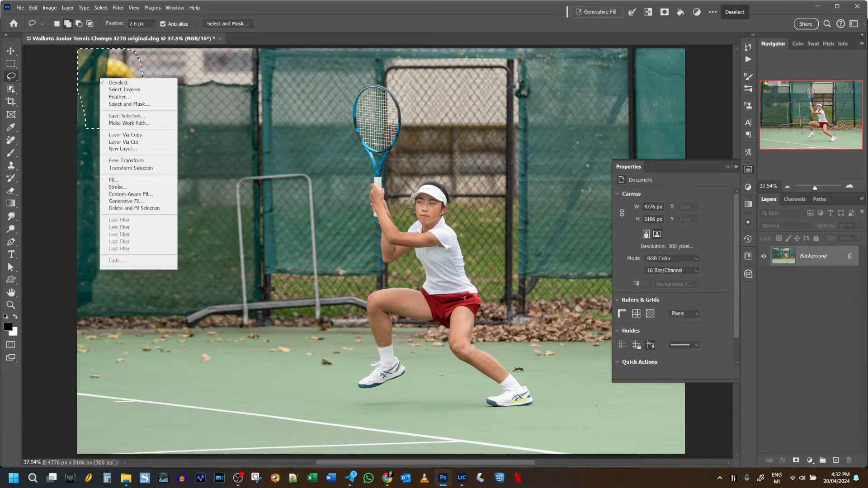
left_click(140, 203)
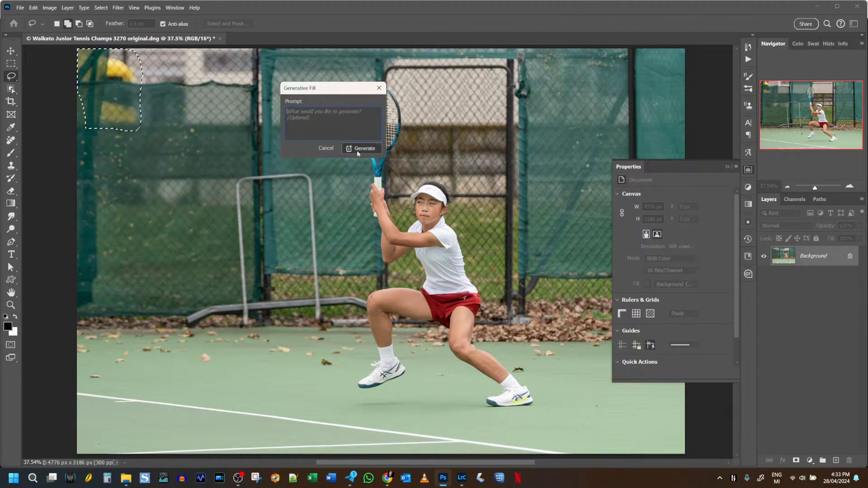
left_click(357, 150)
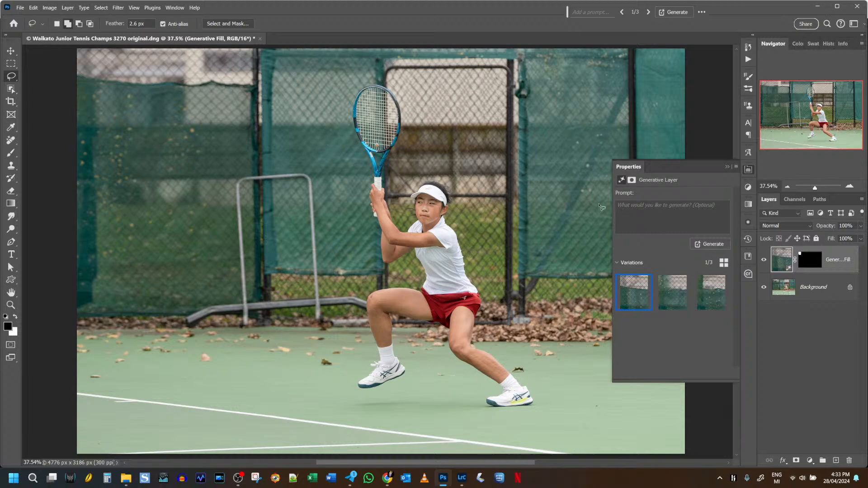
Compare the fill variations with the original corner, choose the second variation and merge it into the Background layer
left_click(764, 262)
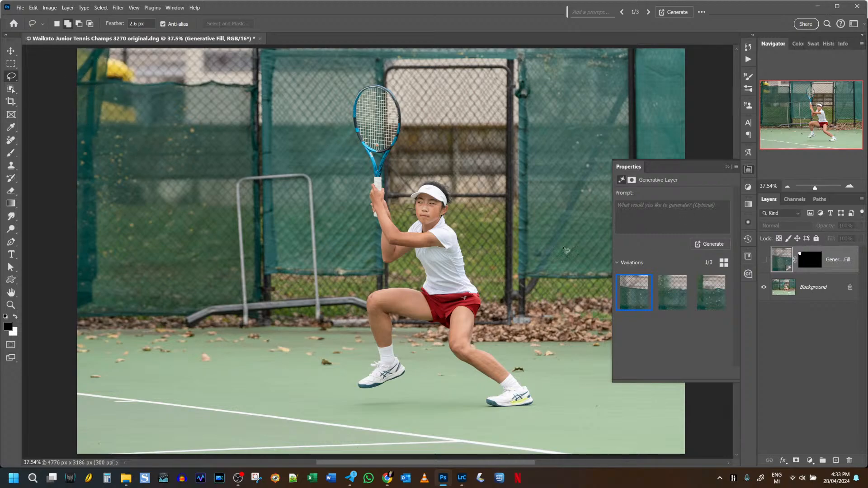
left_click(763, 262)
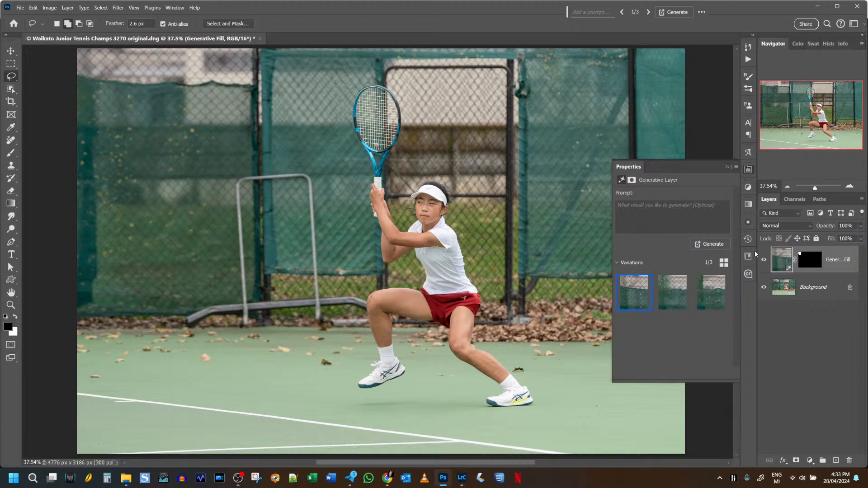
left_click(763, 260)
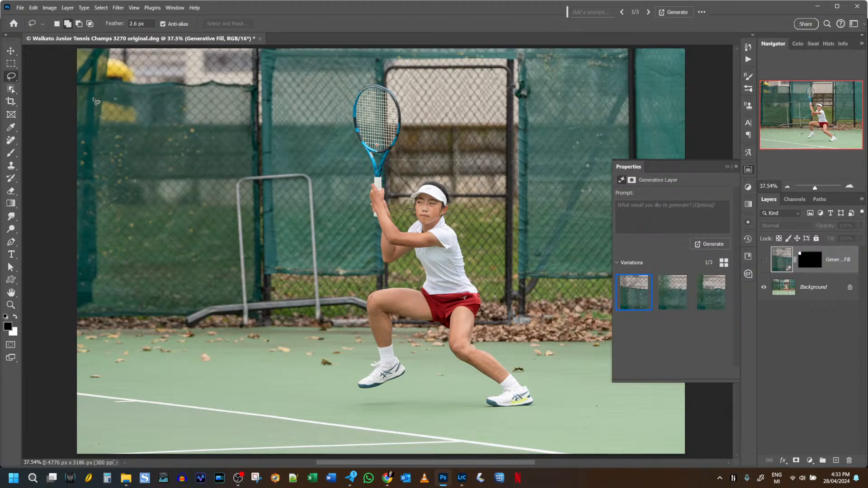
left_click(682, 296)
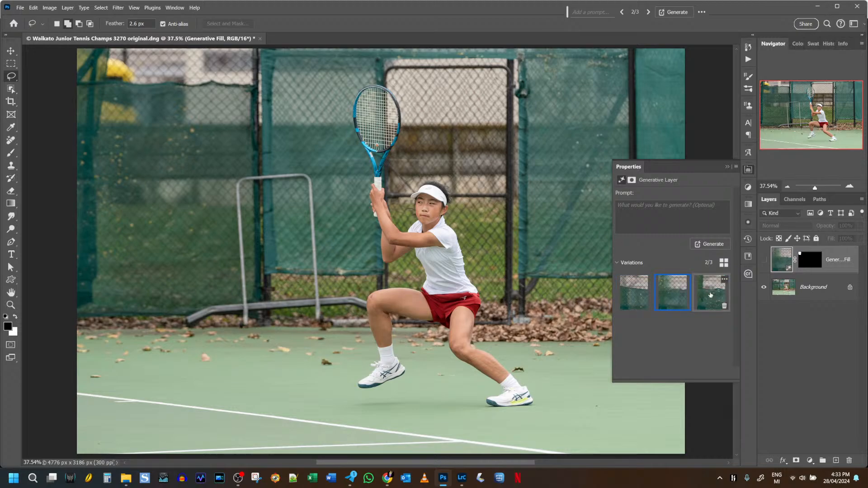
left_click(763, 260)
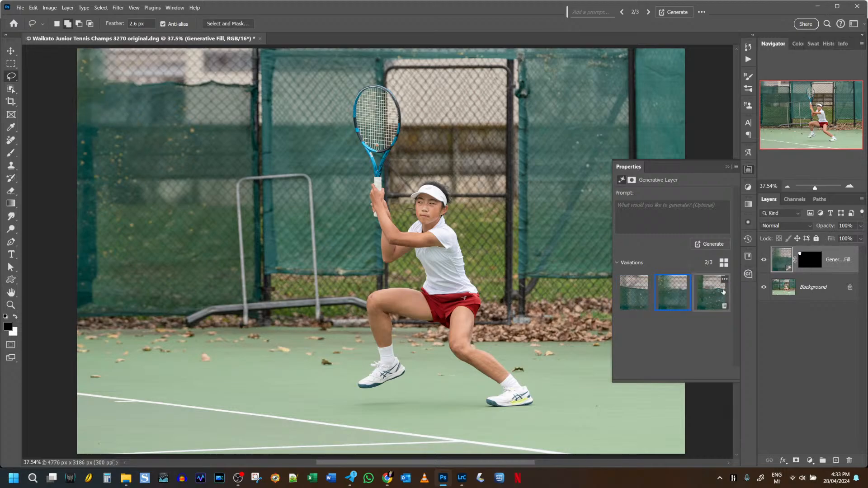
left_click(713, 293)
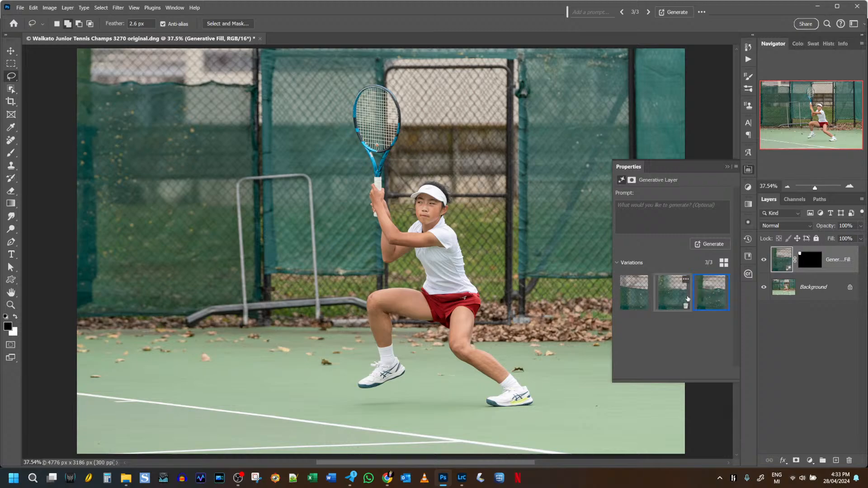
left_click(677, 298)
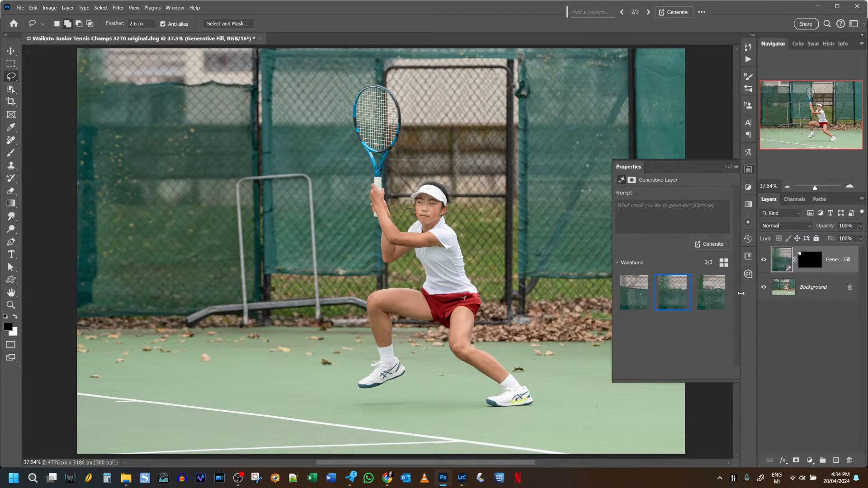
key("Delete")
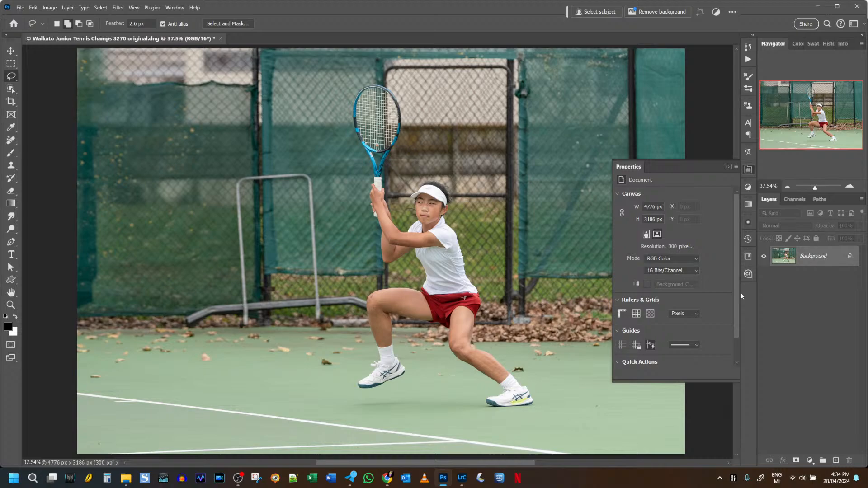
Run the *Resize to 7900x A7R3 action and save a JPEG copy named Waikato Junior Tennis Champs 3270 full size
left_click(748, 59)
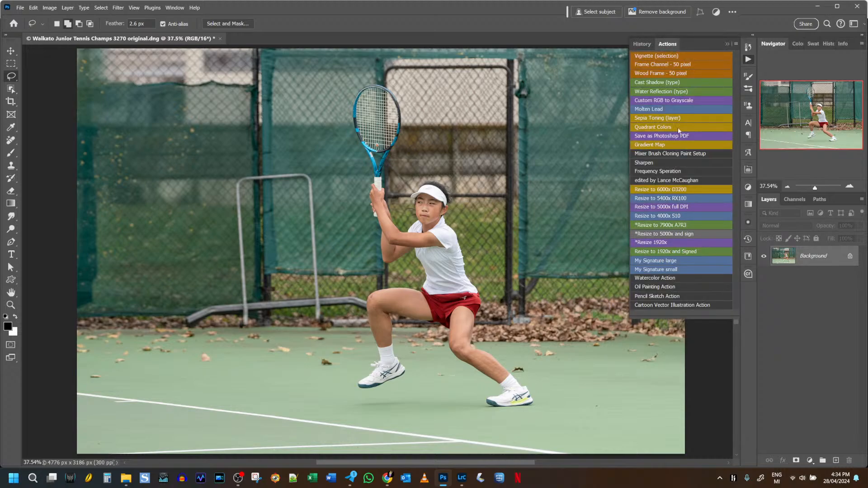
left_click(668, 225)
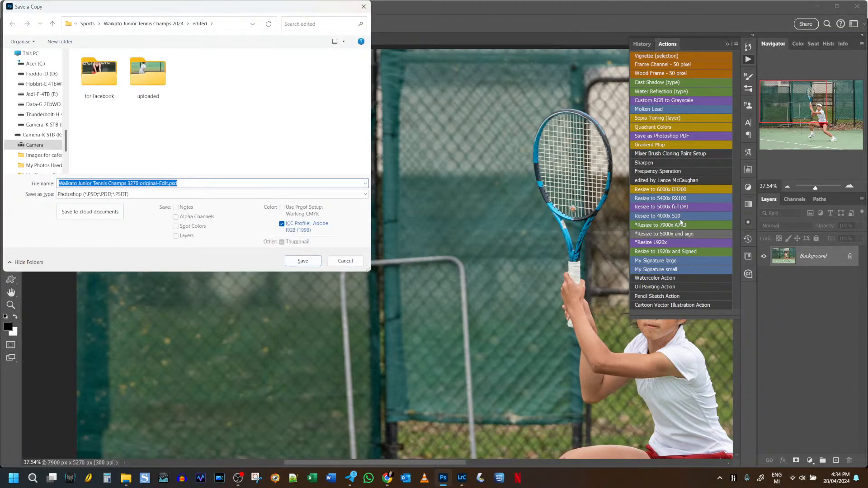
key("End")
key("ctrl+shift+Left")
key("ctrl+shift+Left")
type("f")
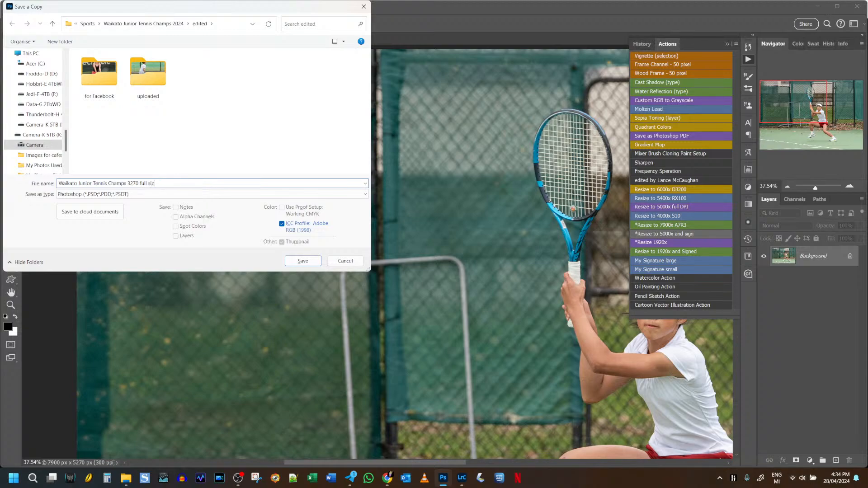
left_click(113, 193)
left_click(77, 235)
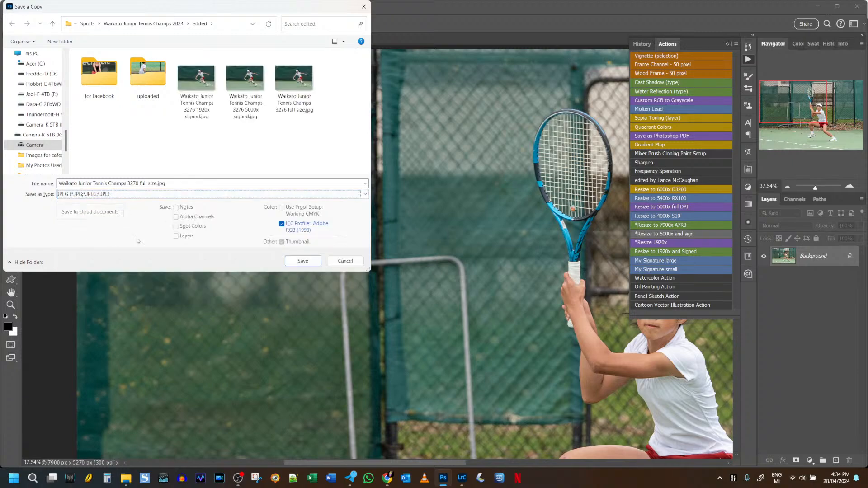
left_click(302, 261)
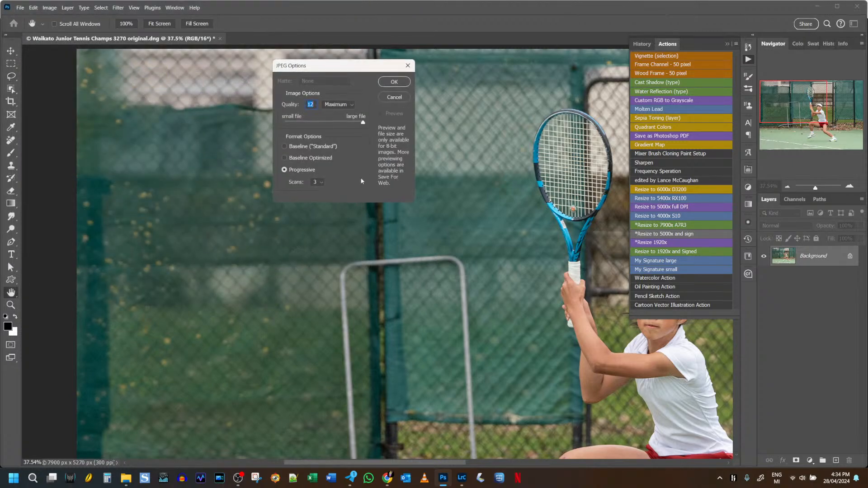
left_click(390, 83)
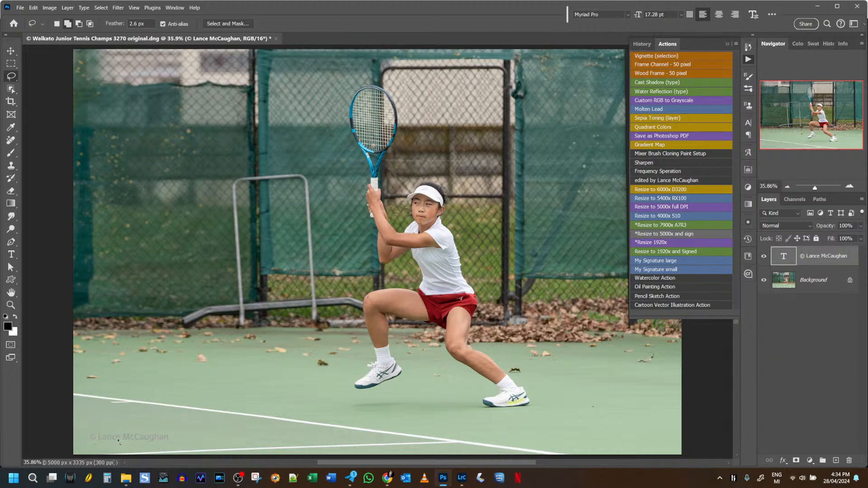
Save the signed 5000 px version as a JPEG copy named Waikato Junior Tennis Champs 3270 5000x signed
key("ctrl+alt+s")
key("ctrl+shift+Left")
key("ctrl+shift+Left")
key("ctrl+shift+Left")
key("ctrl+shift+Left")
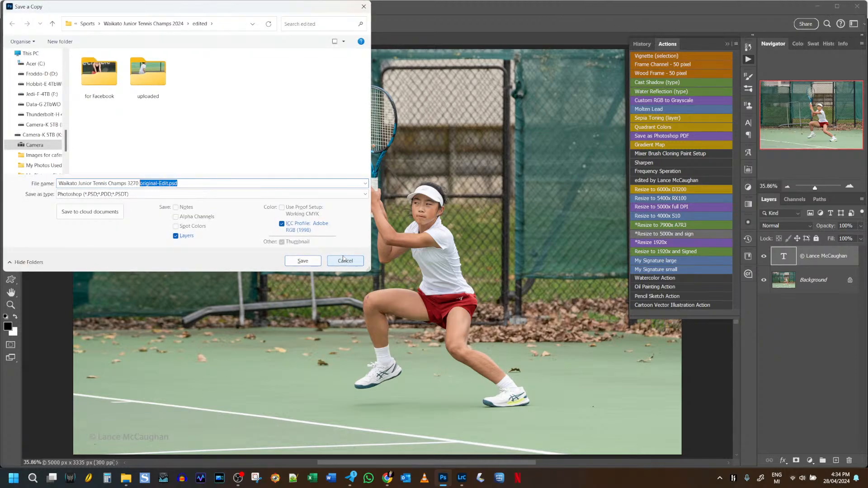
type("5000x s")
left_click(82, 194)
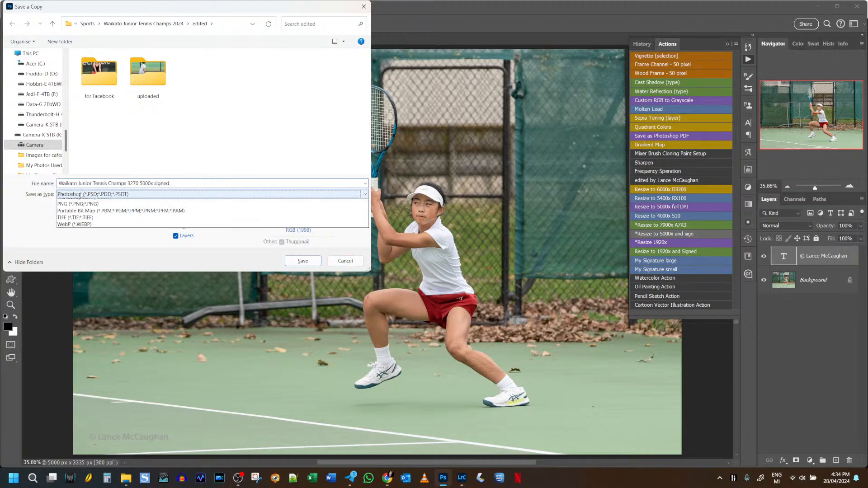
left_click(73, 239)
left_click(304, 265)
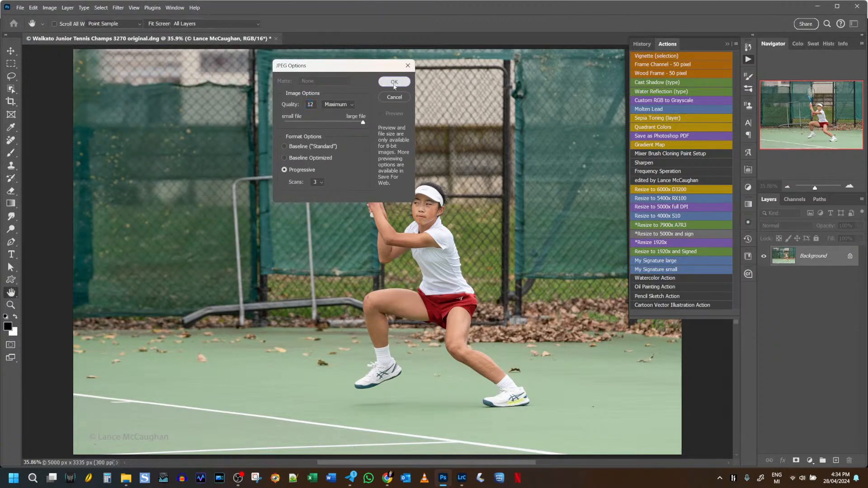
left_click(393, 82)
Run the *Resize 1920x action and save a JPEG copy named Waikato Junior Tennis Champs 3270 1920x signed
left_click(655, 243)
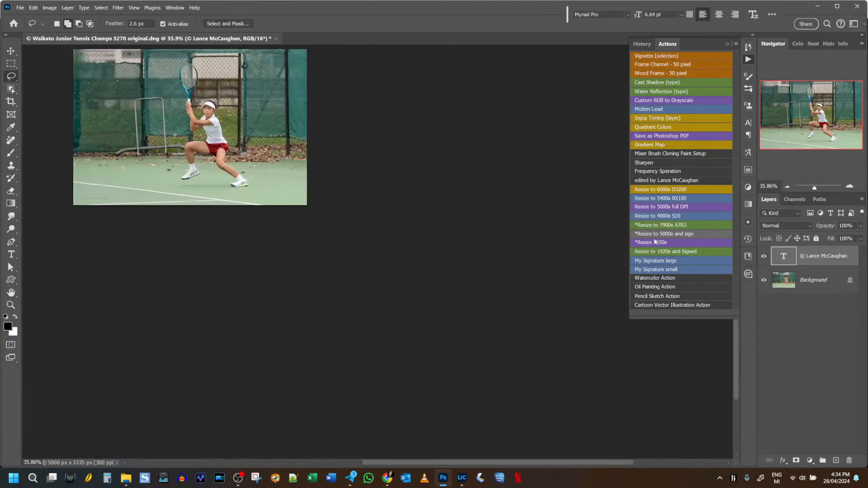
key("ctrl+alt+s")
key("End")
key("ctrl+shift+Left")
key("ctrl+shift+Left")
key("ctrl+shift+Left")
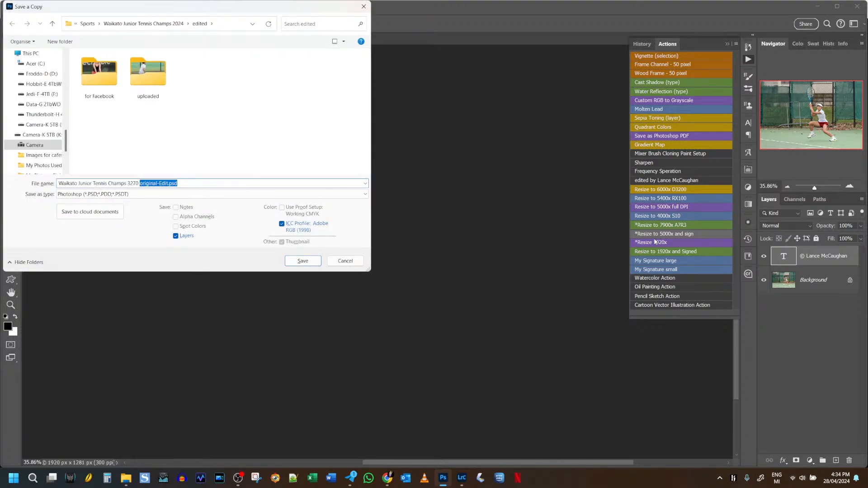
type("1920x s")
left_click(149, 195)
left_click(106, 237)
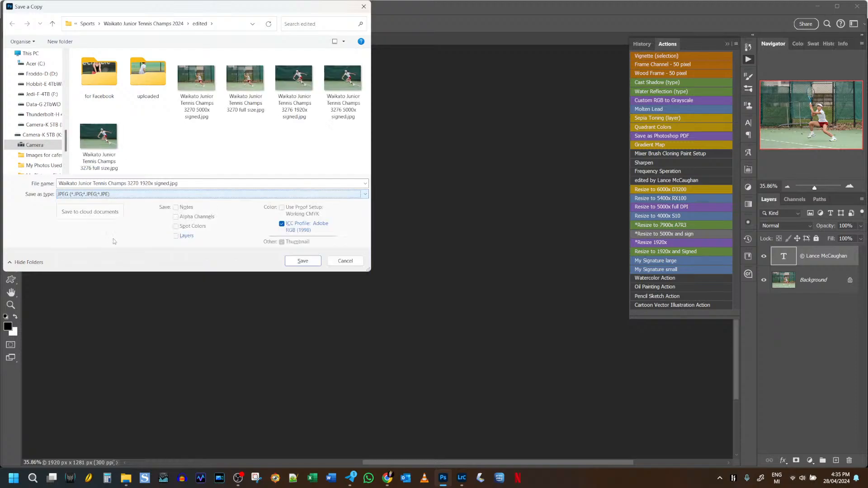
left_click(311, 261)
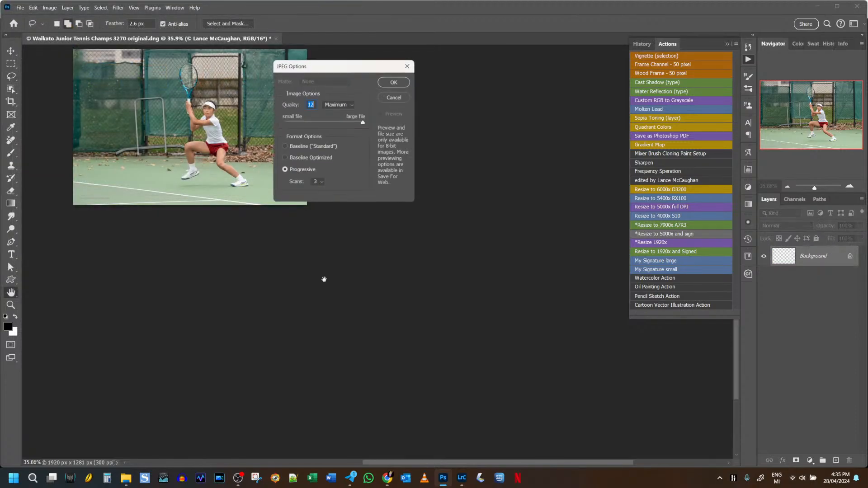
left_click(393, 82)
Close the 3270 original document without saving its changes and return to Lightroom Classic
left_click(276, 39)
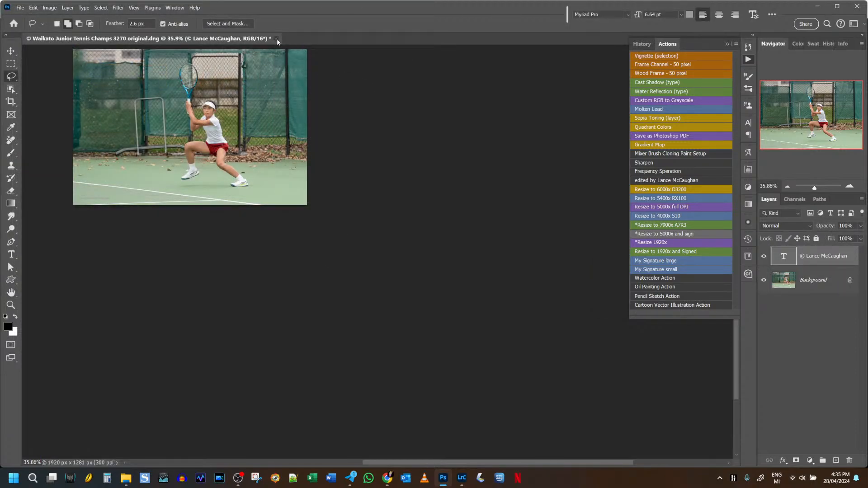
left_click(448, 181)
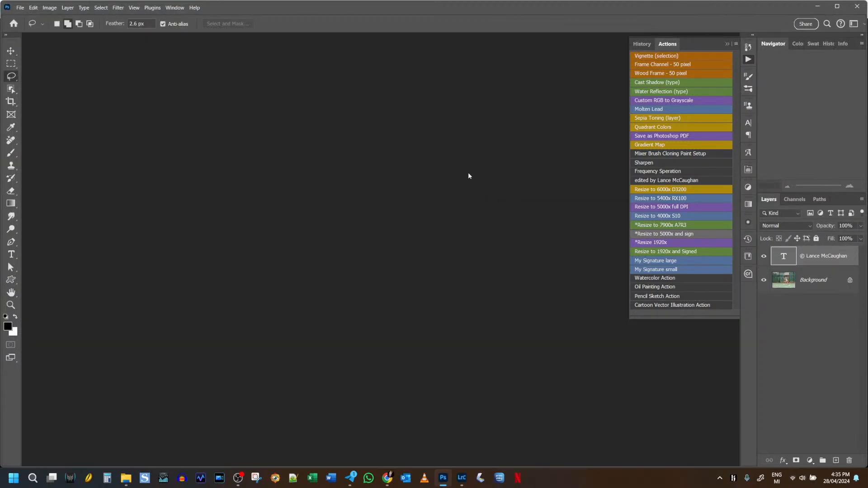
left_click(816, 7)
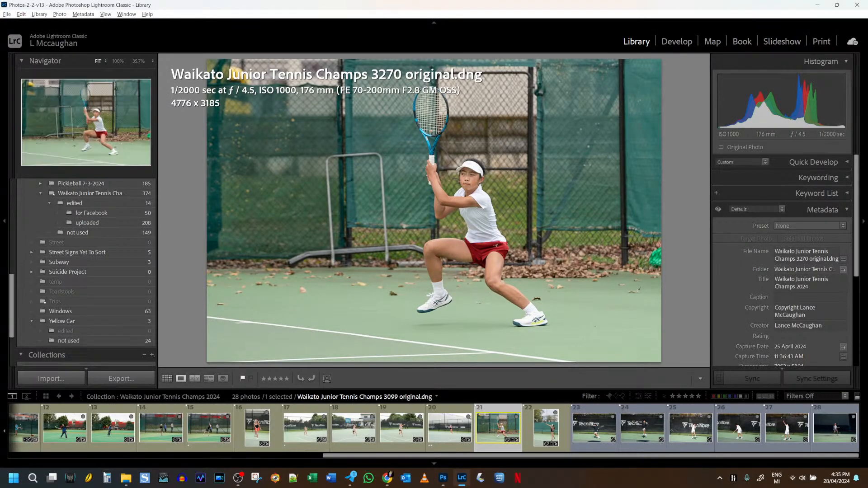
Switch to the edited folder in File Explorer and refresh its file listing
mouse_move(125, 478)
left_click(93, 457)
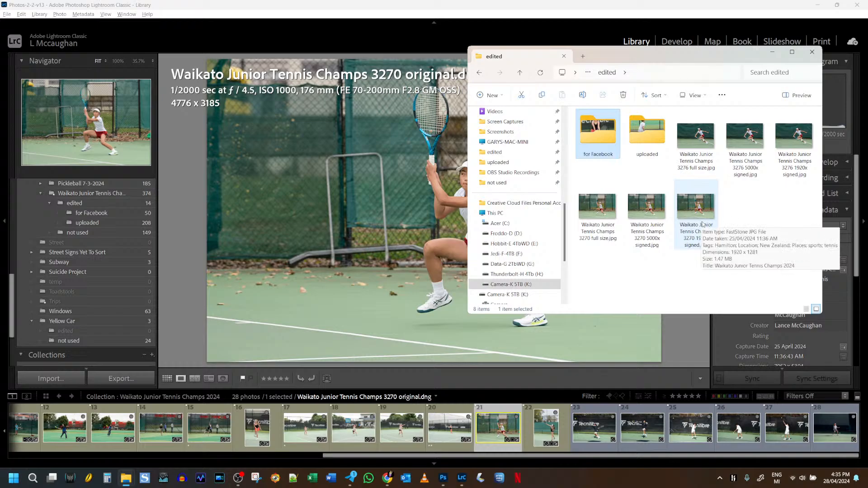
left_click(758, 228)
key("F5")
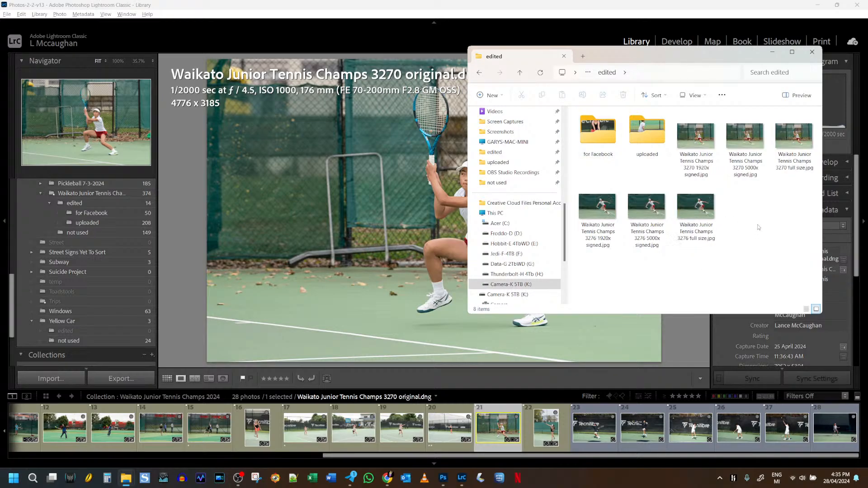
Move the 3276 full size and 3270 full size JPEGs from the edited folder into the uploaded subfolder
left_click(704, 222)
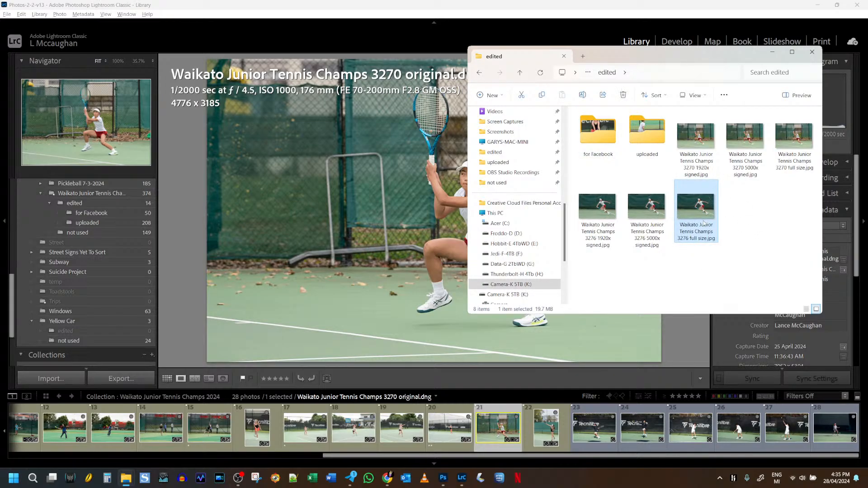
left_click(797, 156, "ctrl")
left_click_drag(797, 156, 642, 129)
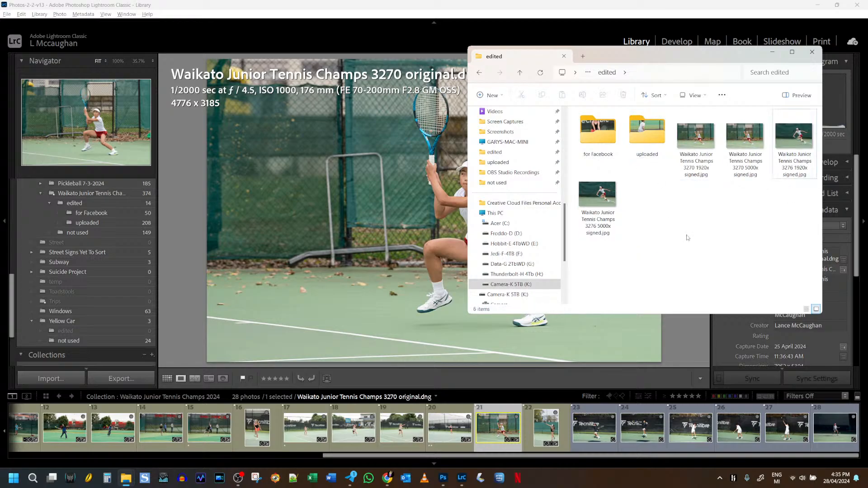
Remove the 3270 and 3276 1920x signed JPEGs from the edited folder
left_click(699, 141)
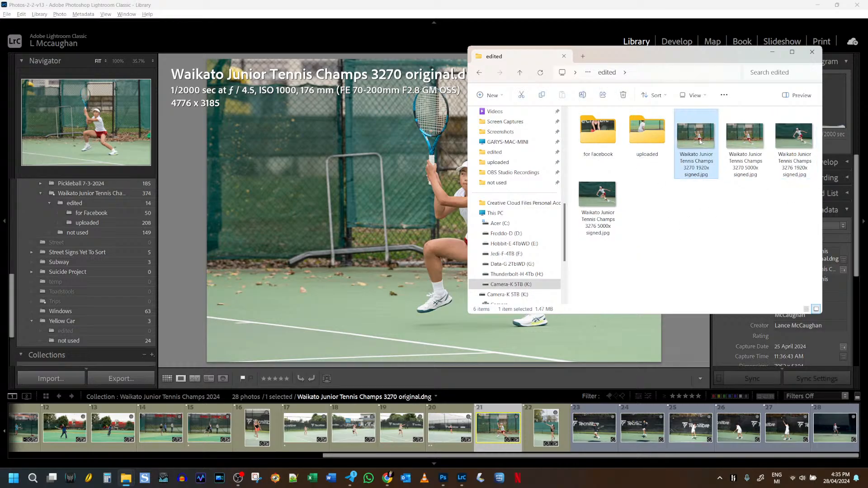
left_click(790, 142, "ctrl")
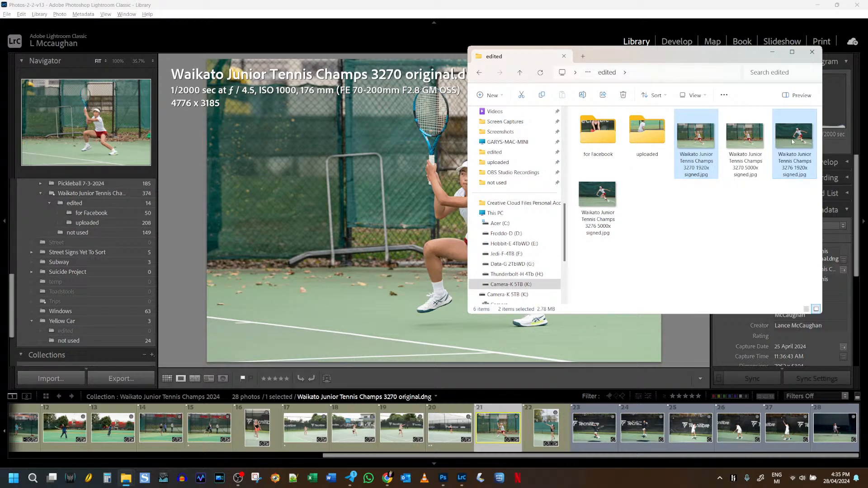
key("Delete")
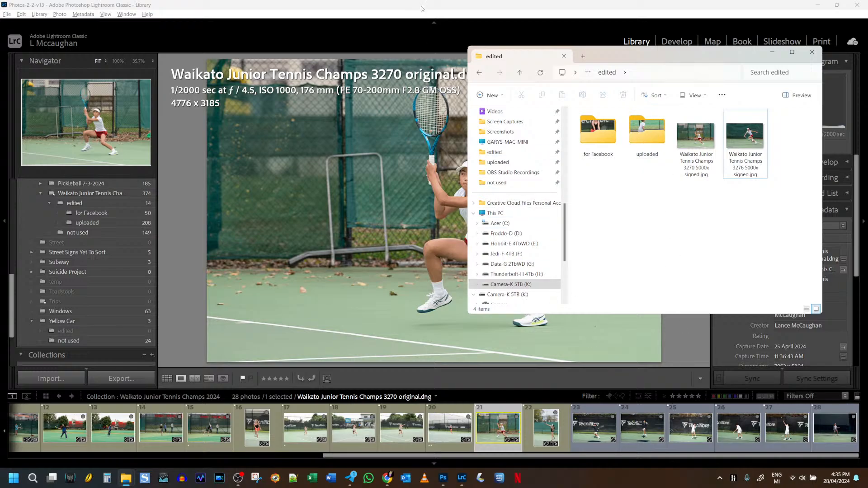
Return to Lightroom Classic and move the 3270 original photo into the uploaded folder
left_click(493, 419)
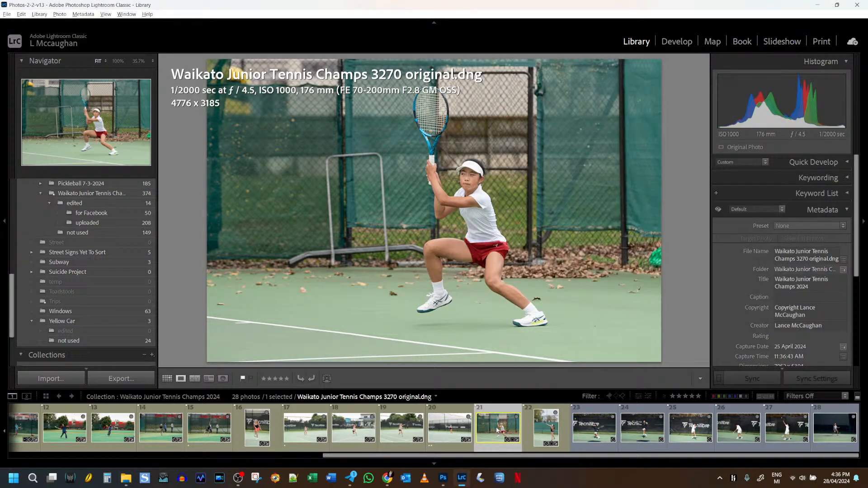
left_click_drag(494, 427, 109, 222)
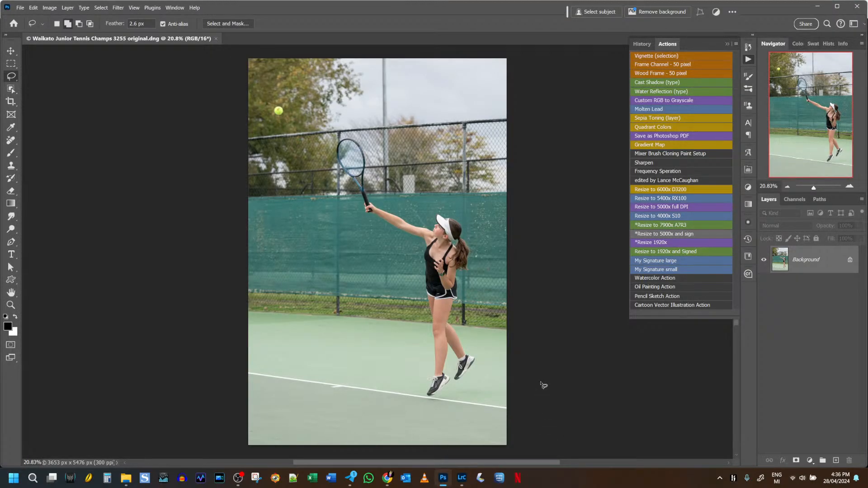
Run the *Resize to 7900x A7R3 action and save a maximum-quality JPEG copy named Waikato Junior Tennis Champs 3255 full size
left_click(673, 226)
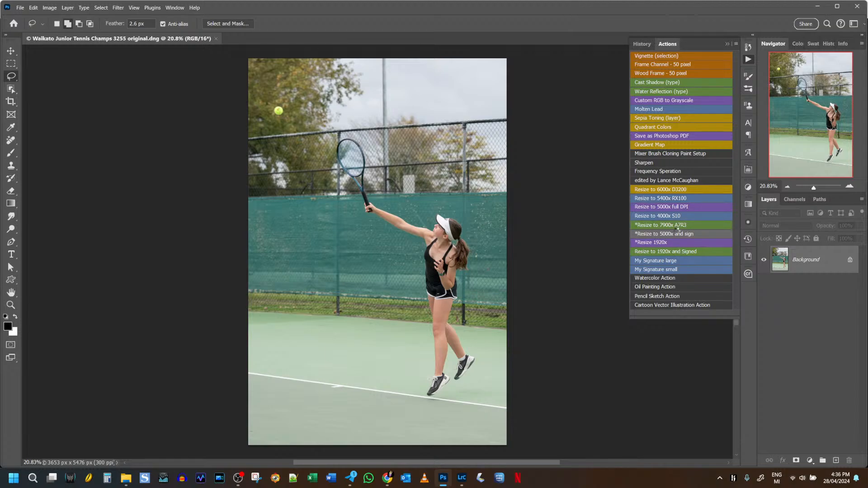
key("ctrl+shift+Left")
key("ctrl+shift+Left")
key("ctrl+shift+Left")
type("full size")
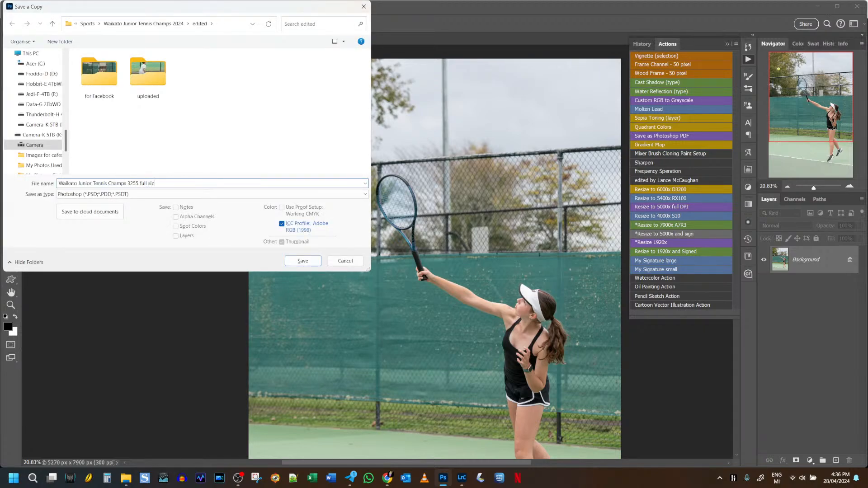
left_click(90, 194)
left_click(83, 236)
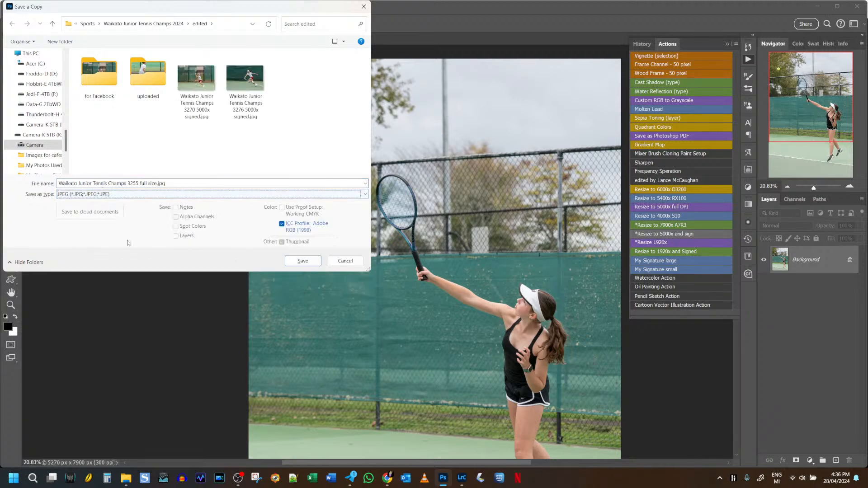
left_click(311, 265)
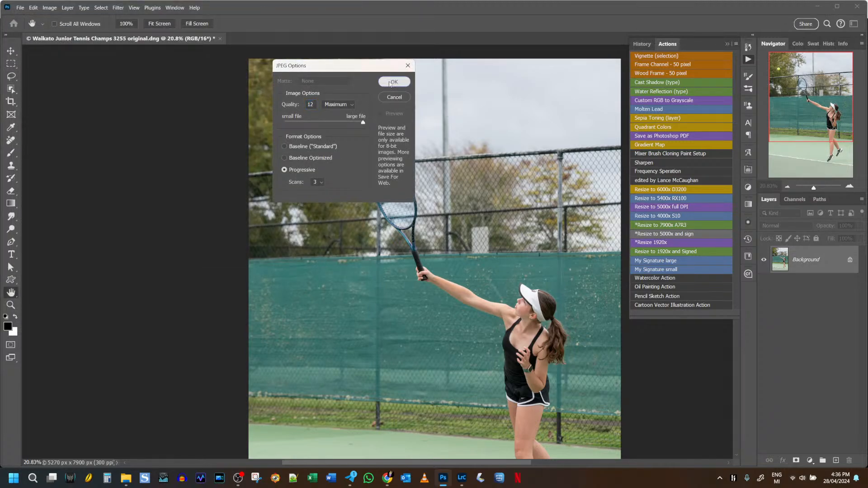
left_click(394, 81)
Run the *Resize to 5000x and sign action and set the signature layer's blend mode to Linear Dodge (Add)
left_click(670, 233)
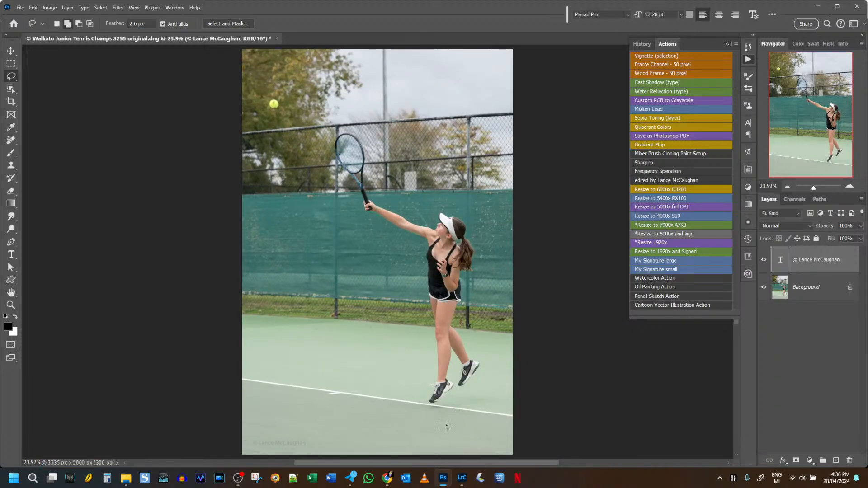
left_click(809, 226)
left_click(813, 316)
Save the signed version as a quality 12 JPEG copy named Waikato Junior Tennis Champs 3255 5000x signed
key("ctrl+alt+s")
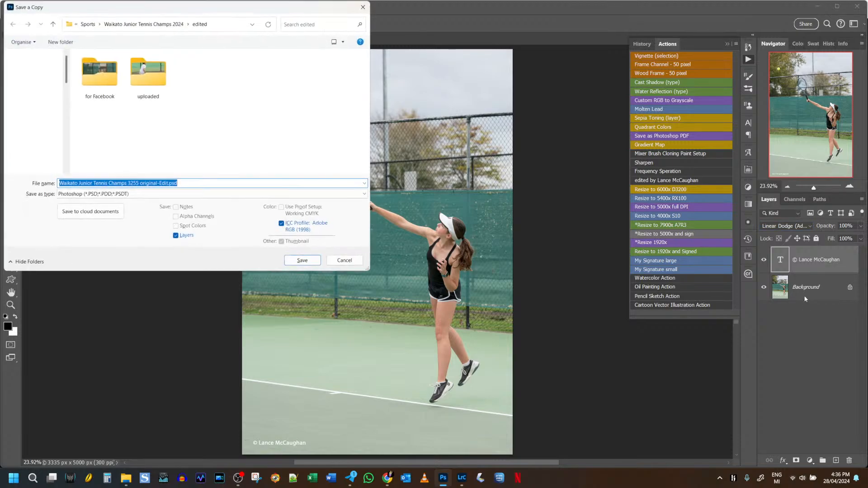
key("ctrl+shift+Left")
key("ctrl+shift+Left")
type("5000x s")
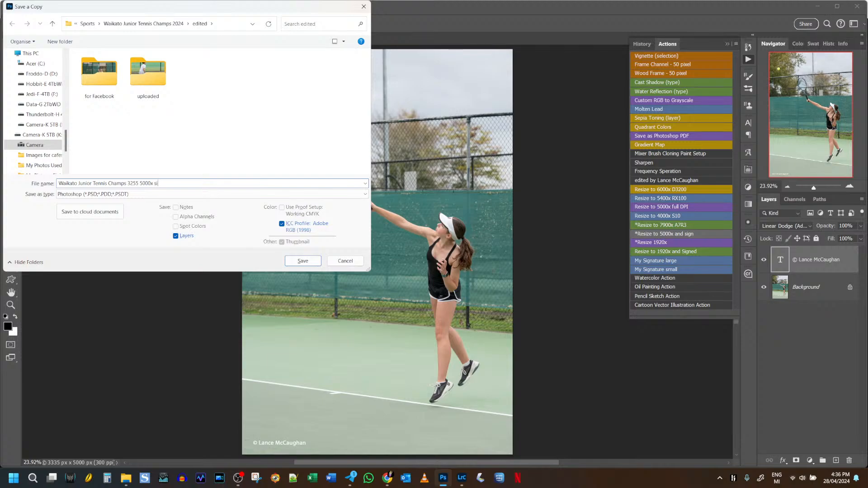
left_click(122, 195)
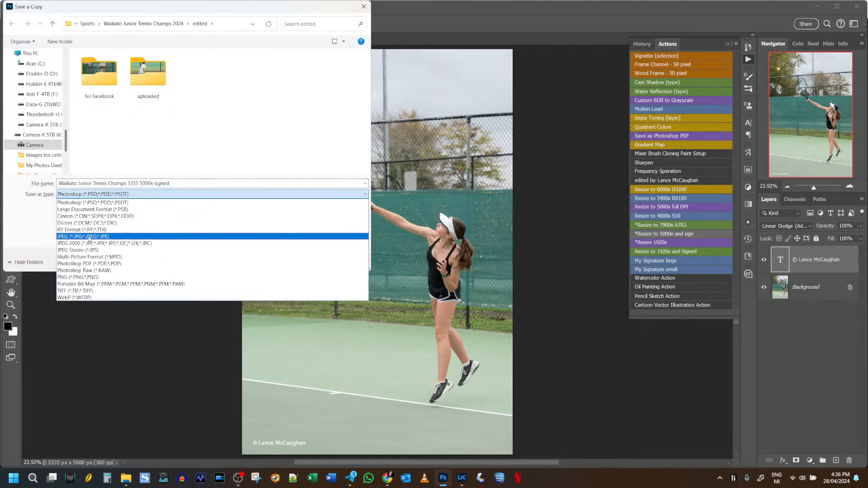
left_click(88, 237)
left_click(294, 261)
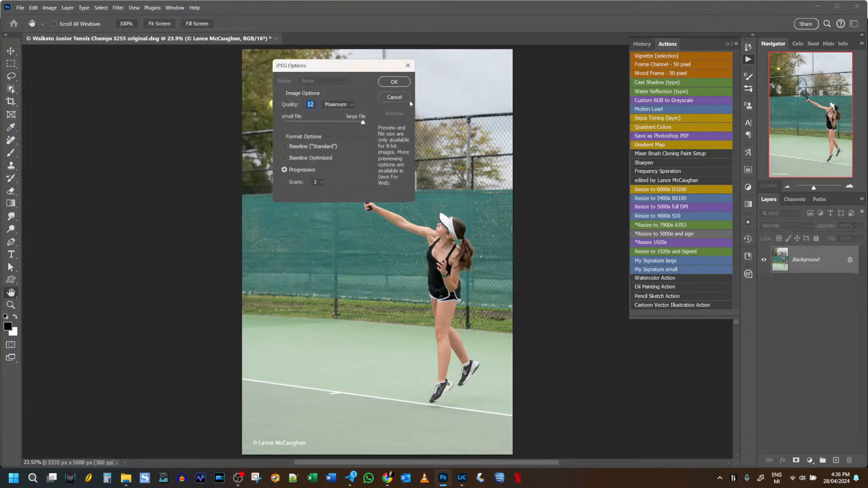
left_click(393, 82)
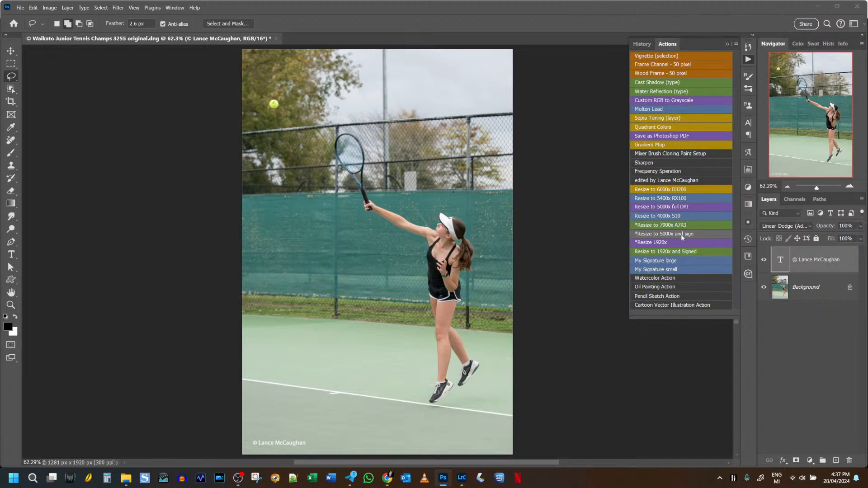
Run the *Resize 1920x action and save a JPEG copy named Waikato Junior Tennis Champs 3255 1920x signed
key("ctrl+shift+Left")
key("ctrl+shift+Left")
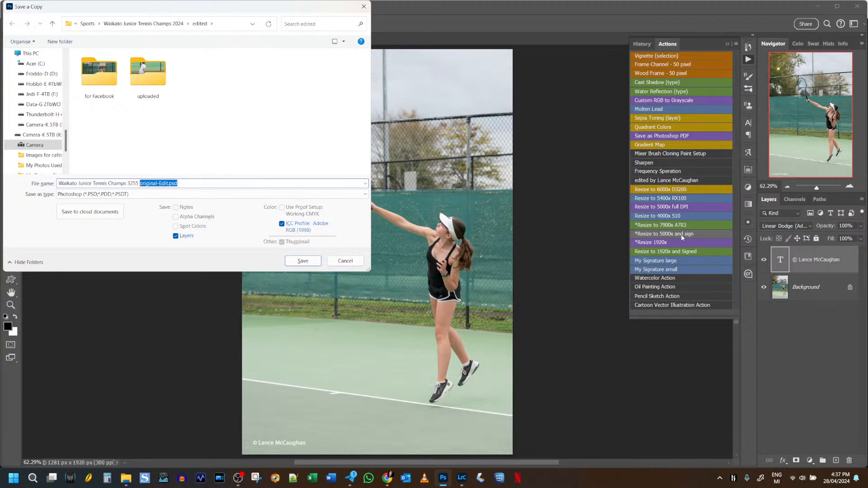
type("1920x s")
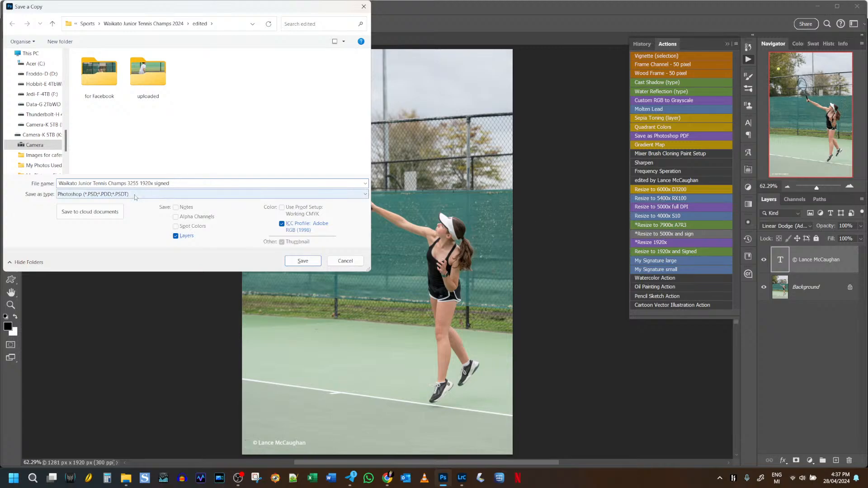
left_click(108, 194)
left_click(104, 237)
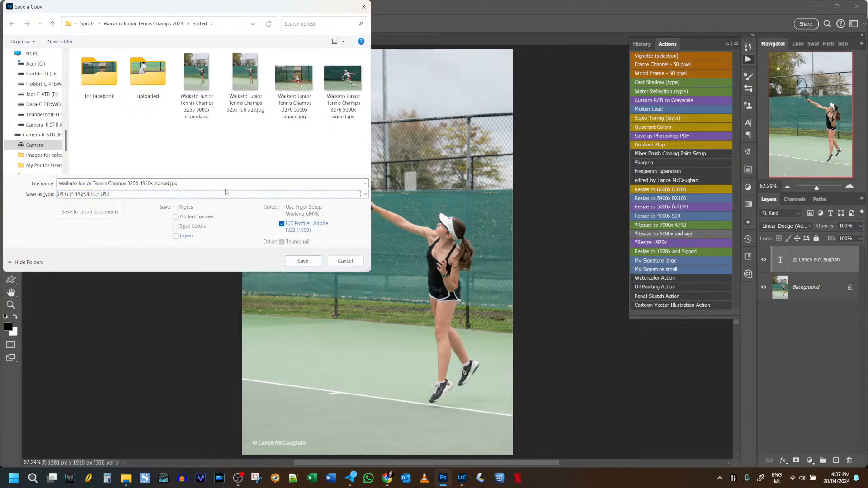
left_click(302, 265)
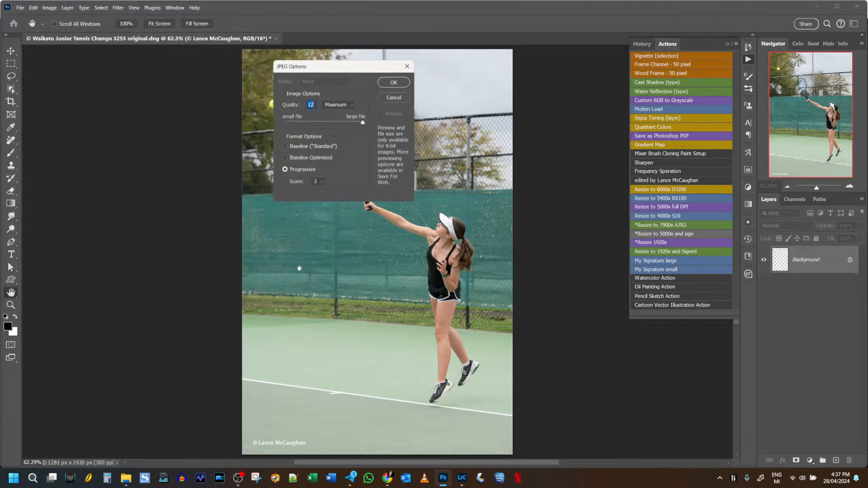
left_click(391, 82)
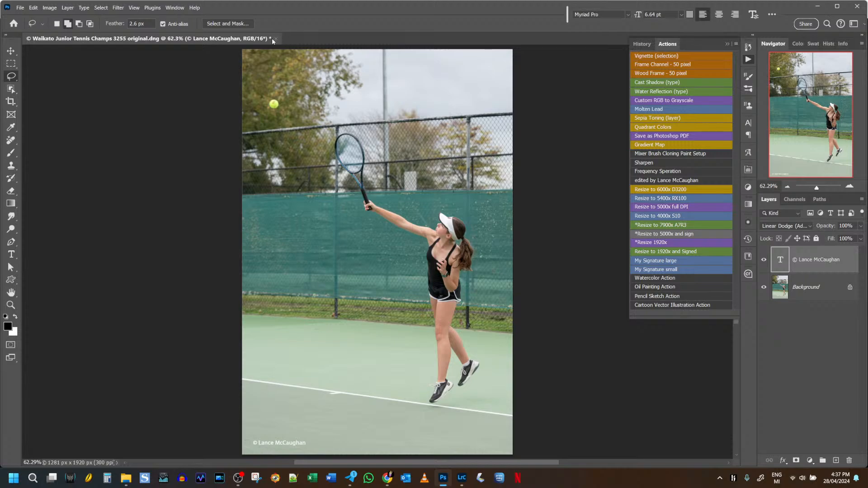
Close the 3255 document without saving its changes and file its original in the uploaded folder in Lightroom Classic
left_click(275, 39)
left_click(450, 181)
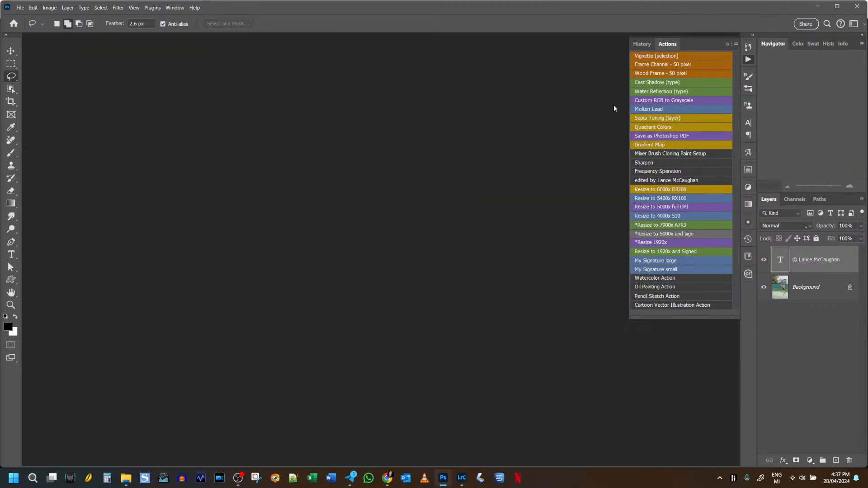
left_click(817, 6)
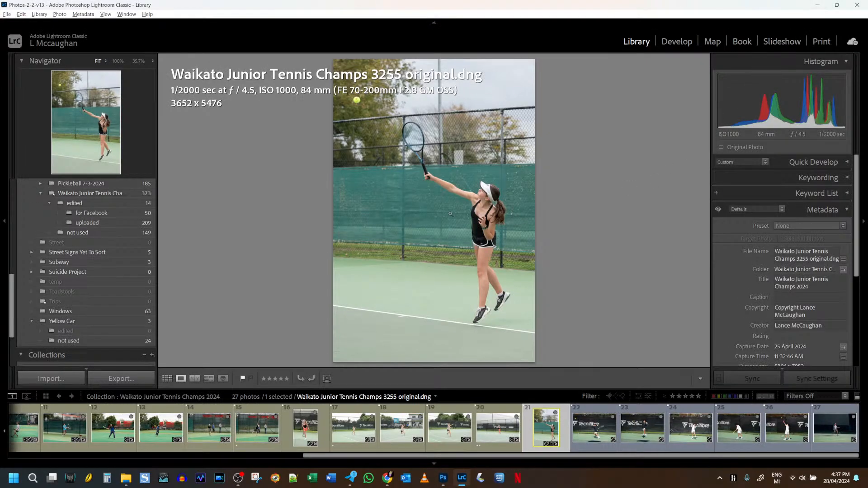
left_click_drag(548, 421, 102, 225)
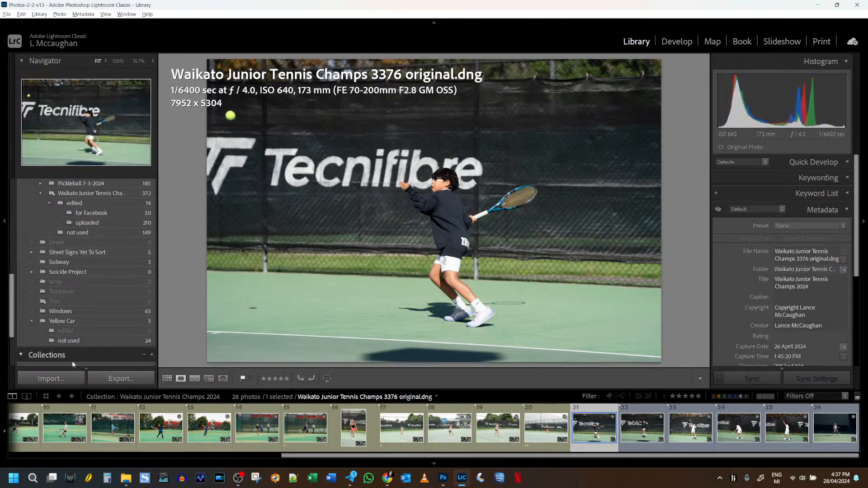
Open the 3076 original at the start of the collection in Develop and crop it closer around the serving player
scroll(113, 427, "up", 5)
left_click(28, 431)
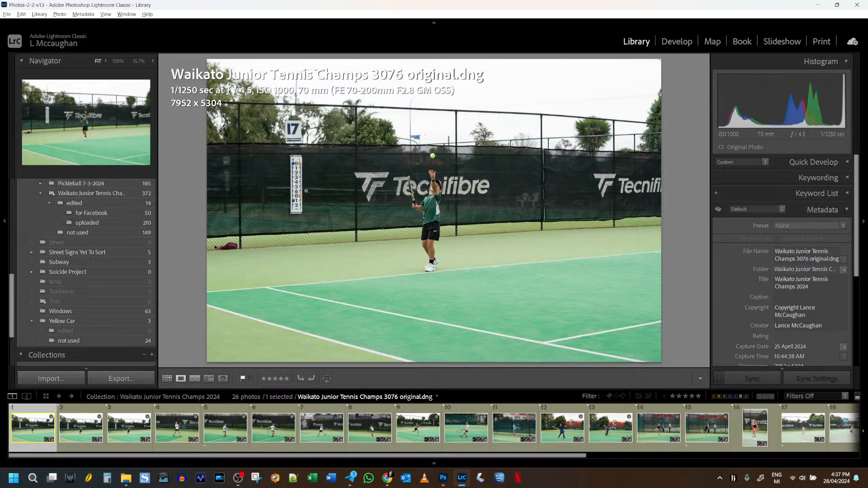
key("d")
key("r")
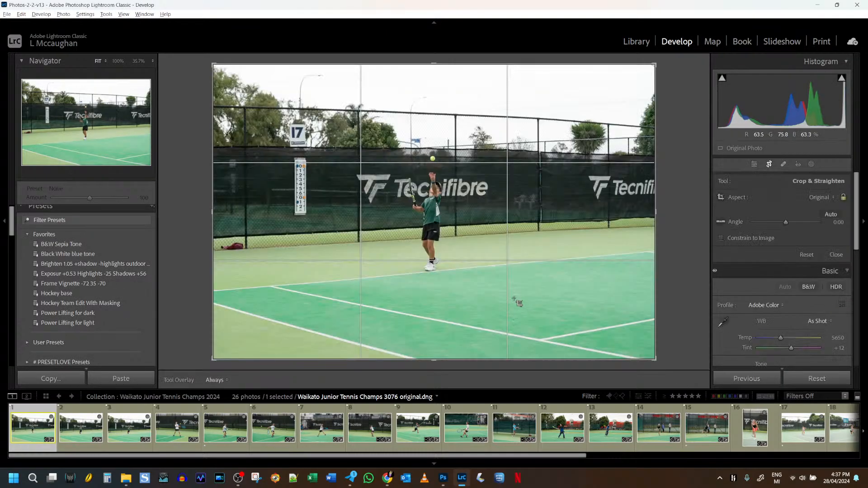
left_click_drag(433, 359, 438, 318)
left_click_drag(441, 100, 443, 128)
mouse_move(463, 205)
left_mouse_down()
mouse_move(483, 202)
mouse_move(477, 209)
mouse_move(471, 202)
left_mouse_up()
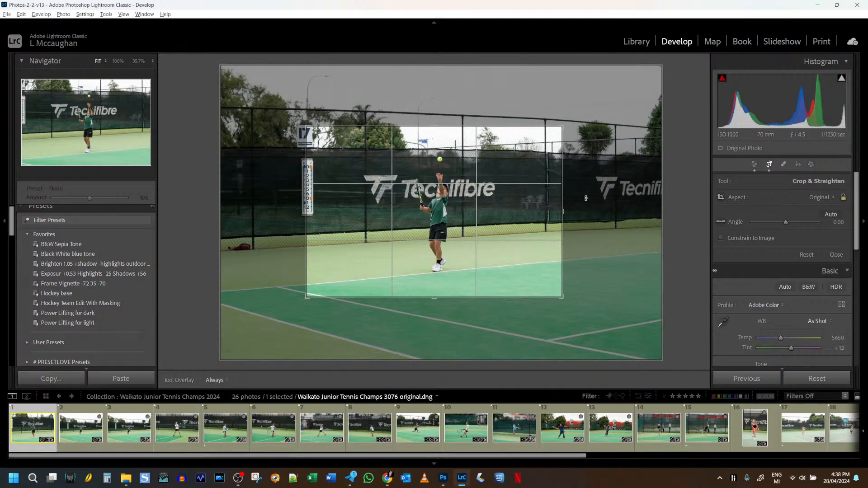
Switch the 3076 photo's crop to portrait orientation, tighten it around the serving player, reposition the frame and apply it
key("x")
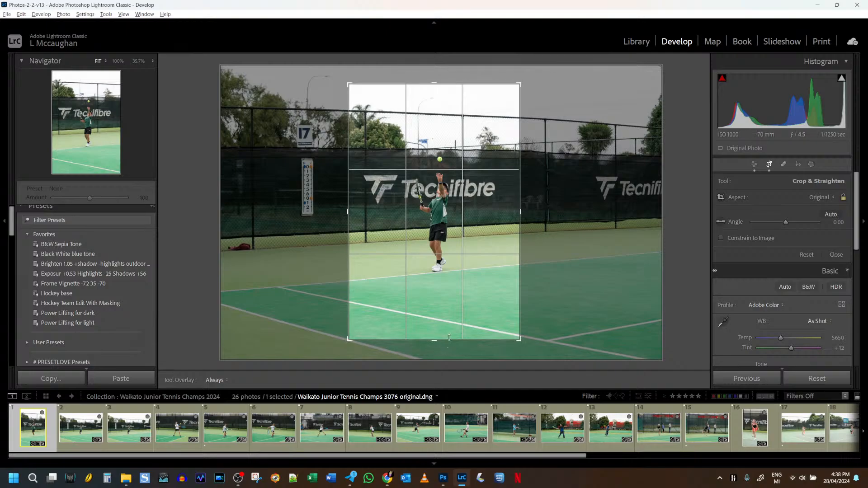
left_click_drag(451, 326, 457, 316)
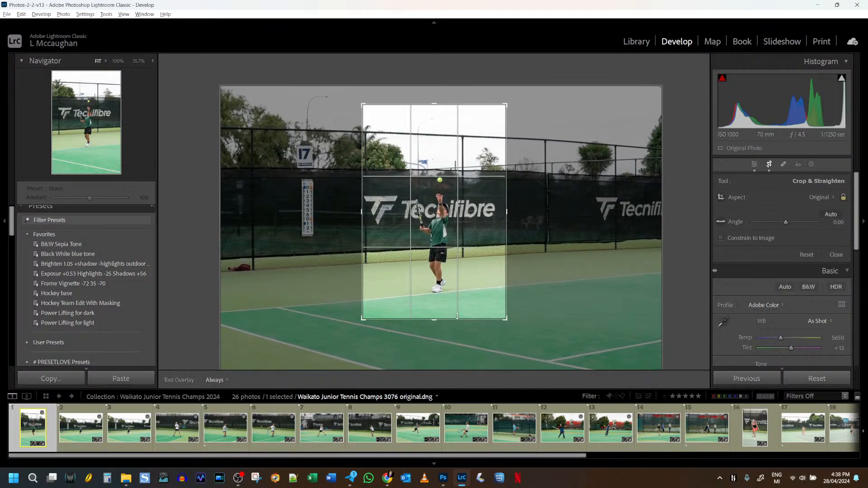
left_click_drag(449, 104, 448, 135)
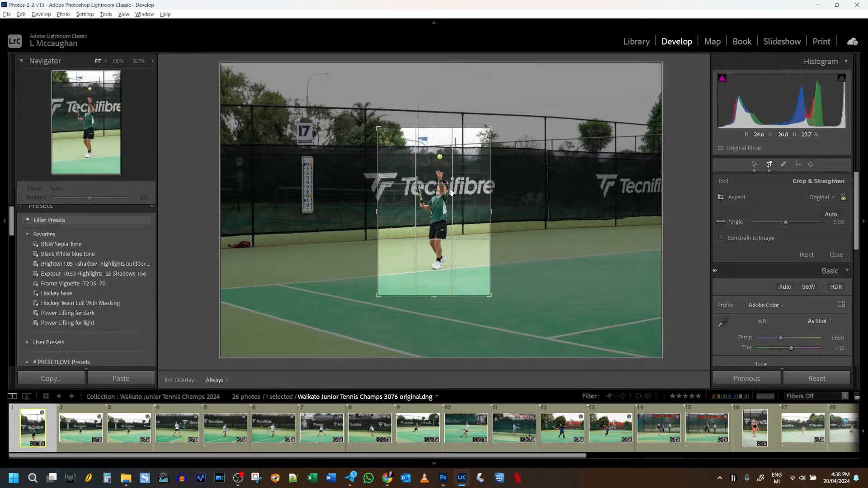
left_click_drag(446, 197, 454, 194)
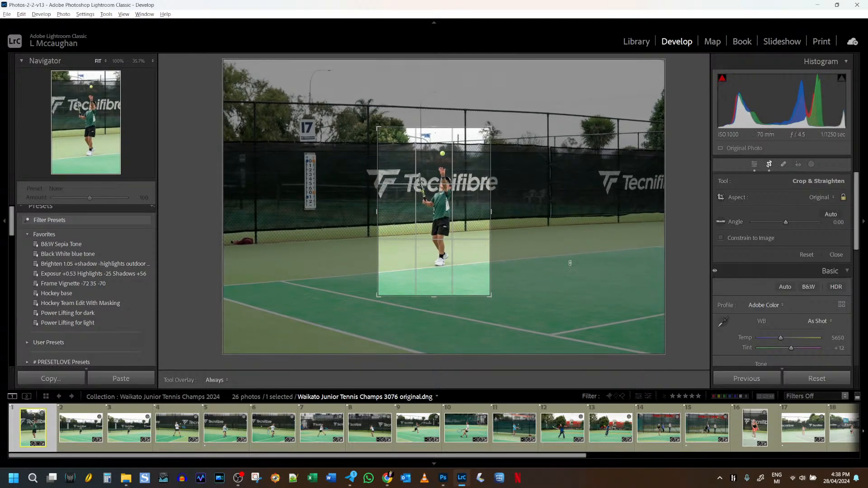
mouse_move(448, 204)
left_mouse_down()
mouse_move(405, 207)
mouse_move(454, 210)
mouse_move(438, 209)
left_mouse_up()
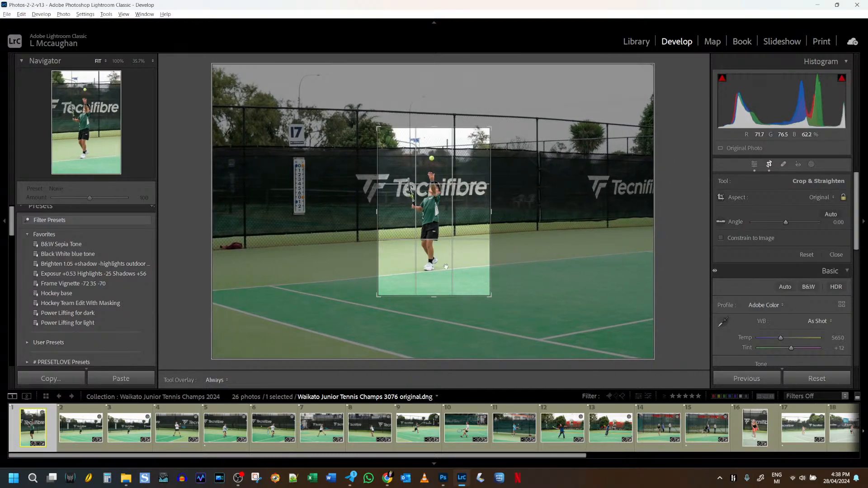
left_click_drag(444, 296, 443, 294)
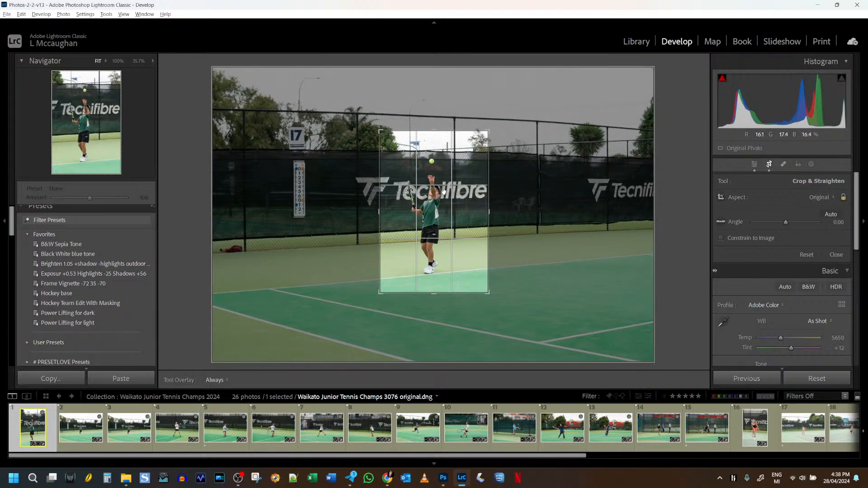
left_click_drag(444, 191, 444, 193)
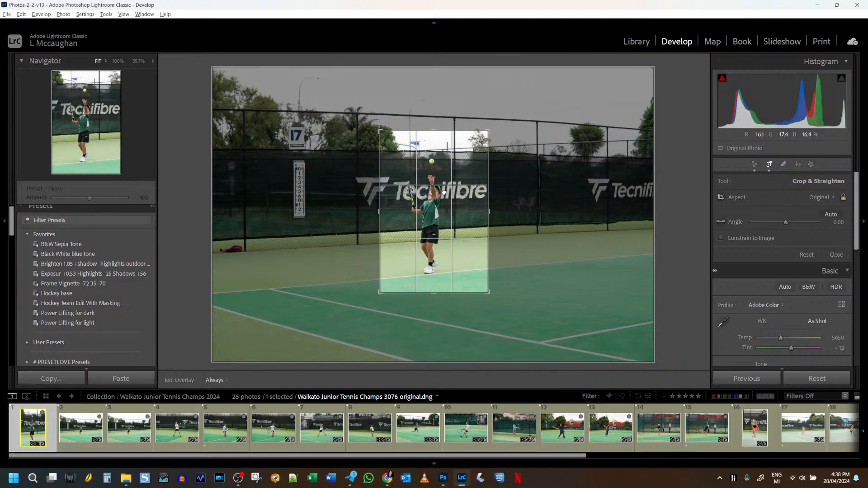
left_click(769, 165)
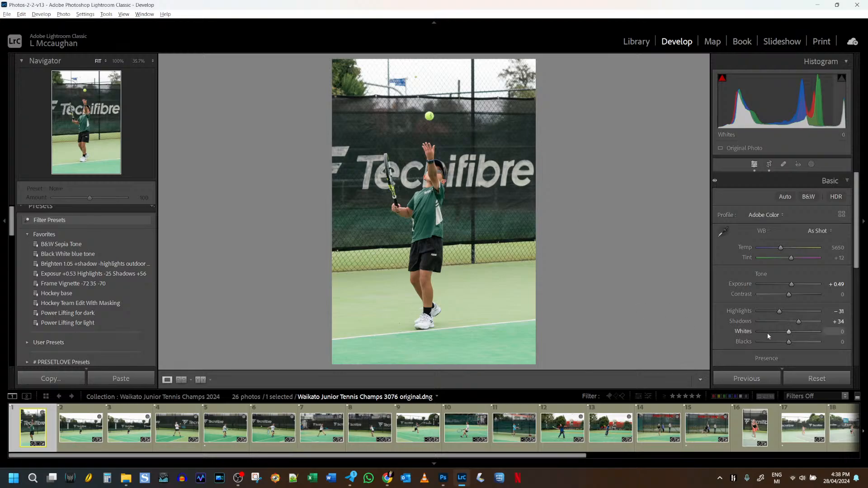
Set the 3076 photo's highlights to −42 and exposure to +1.00, checking the player up close
left_click(770, 313)
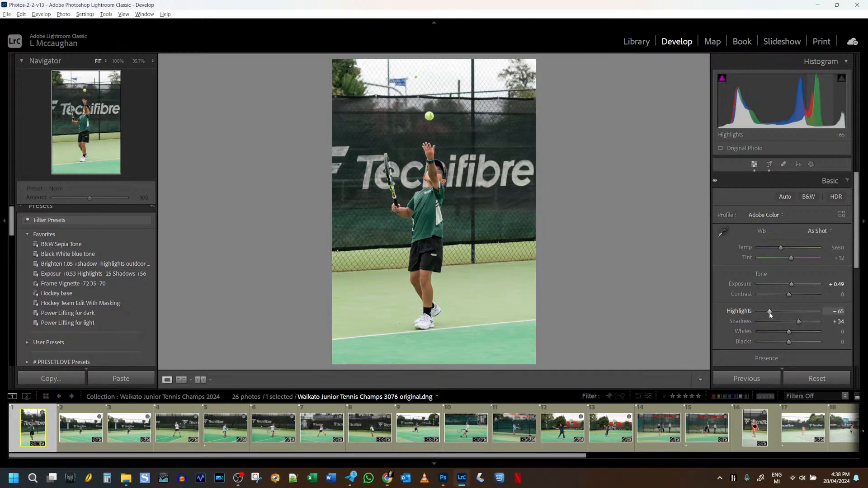
left_click_drag(771, 313, 777, 312)
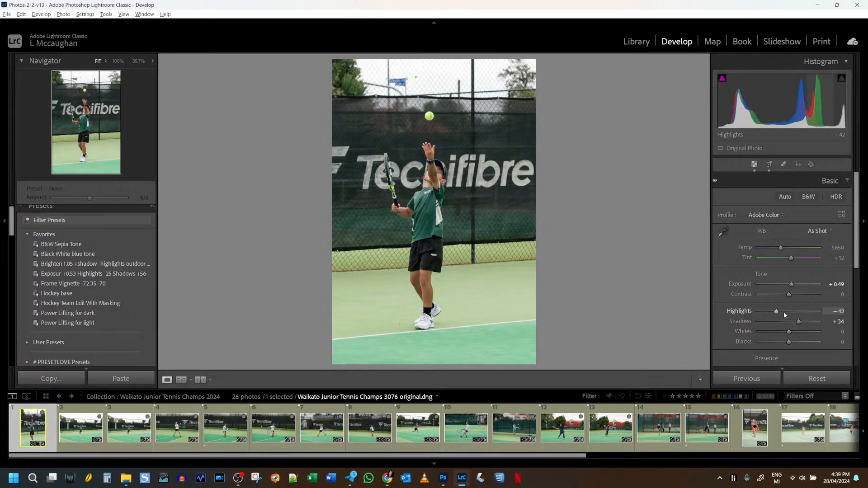
left_click_drag(793, 284, 795, 284)
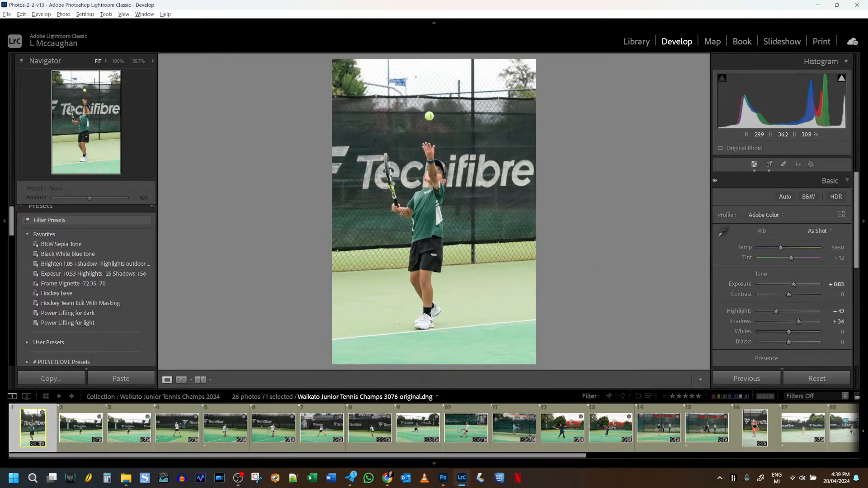
left_click(425, 201)
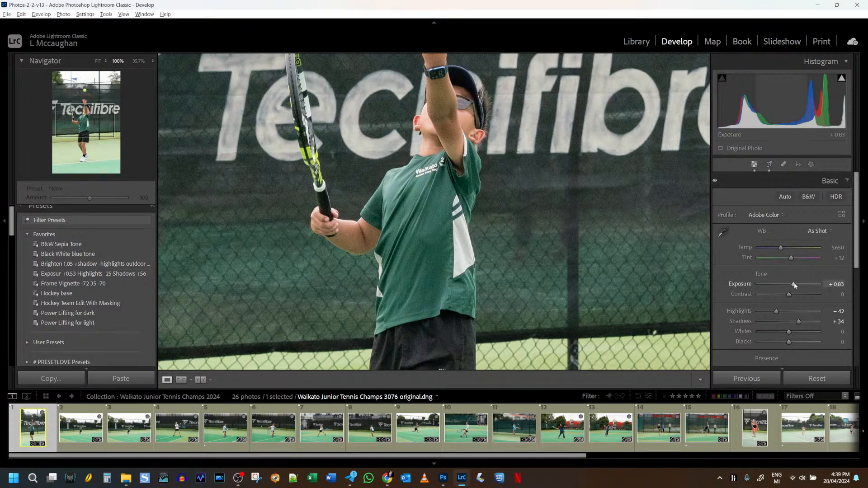
left_click_drag(794, 283, 793, 284)
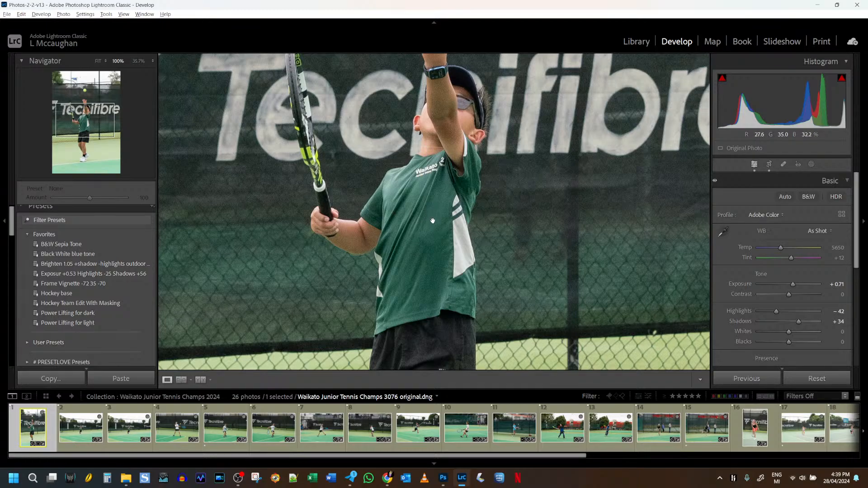
left_click_drag(791, 283, 793, 283)
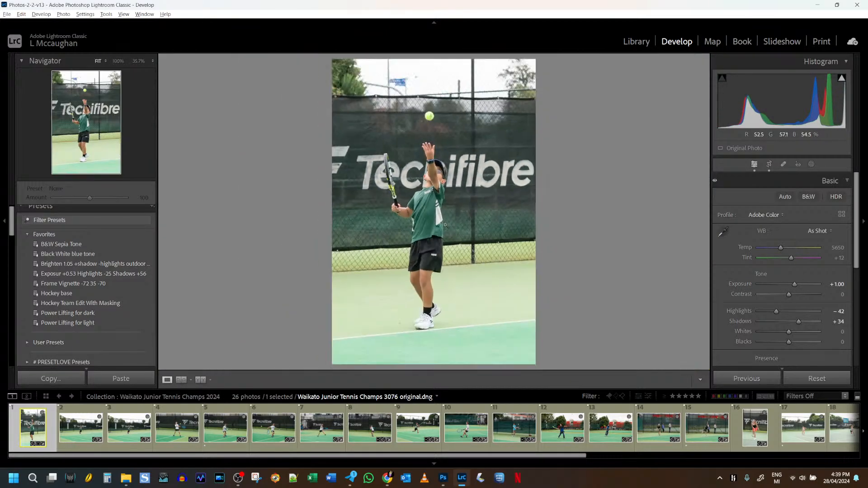
left_click(449, 224)
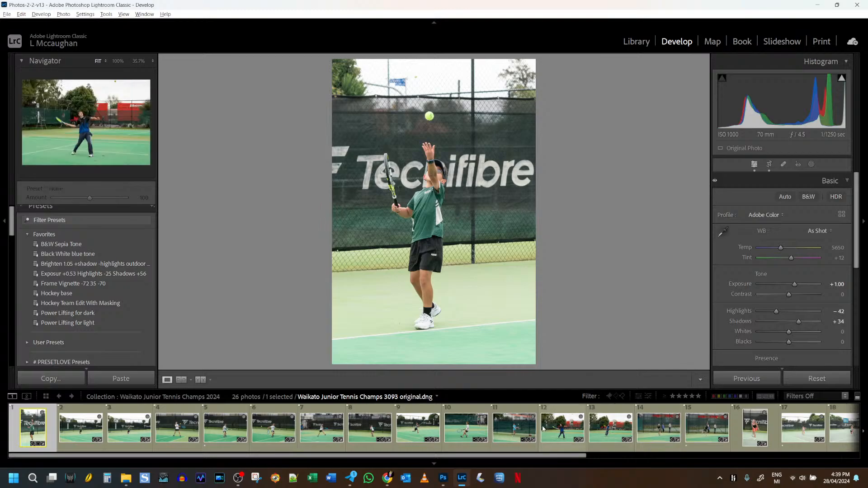
Open the 3378 original and set its exposure to +0.37, highlights to −28 and shadows to +19
left_click(562, 425)
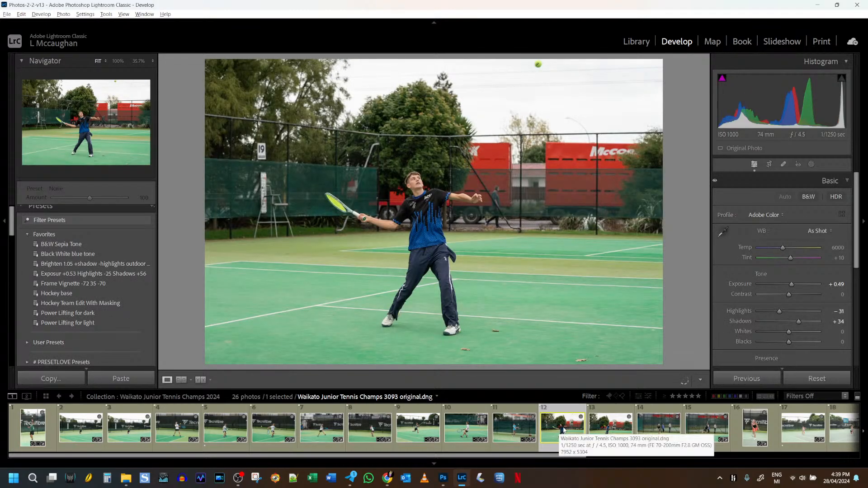
scroll(648, 442, "down", 5)
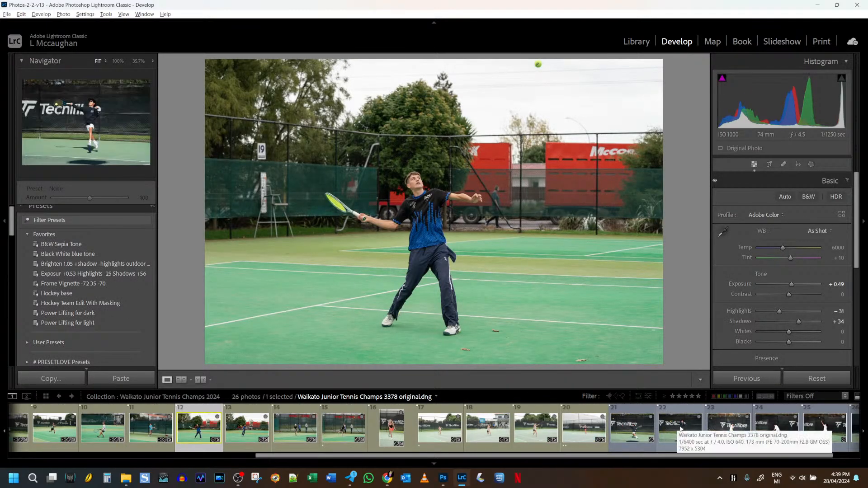
left_click(677, 431)
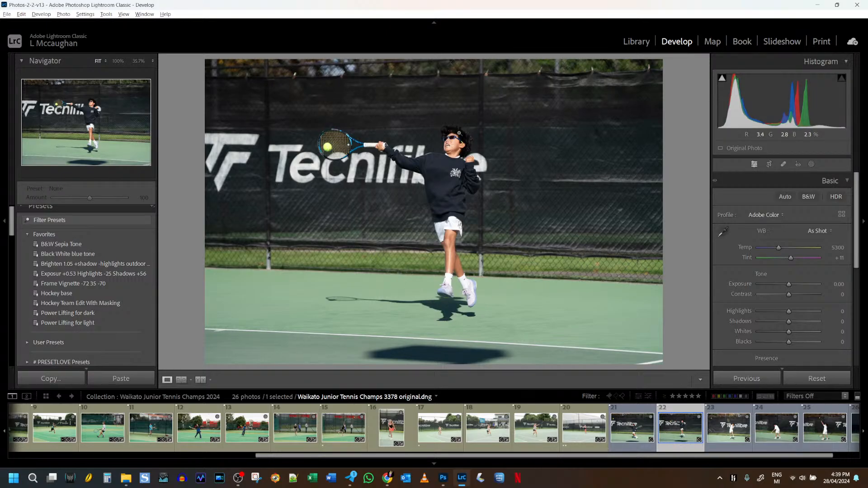
left_click(457, 129)
left_click(457, 134)
left_click_drag(789, 284, 792, 284)
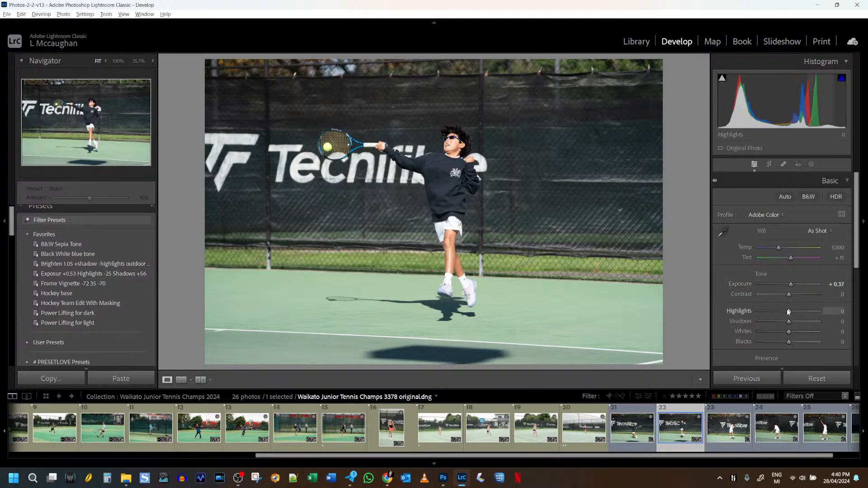
mouse_move(788, 312)
left_mouse_down()
mouse_move(779, 312)
mouse_move(795, 319)
left_mouse_up()
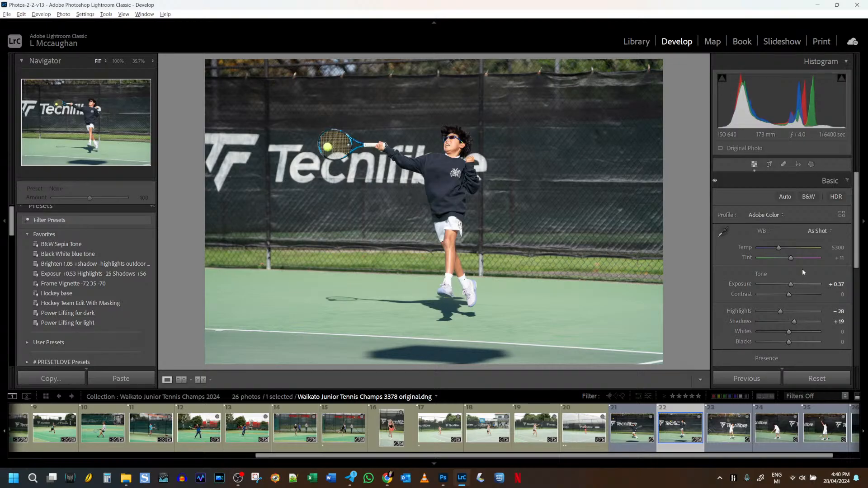
left_click(457, 142)
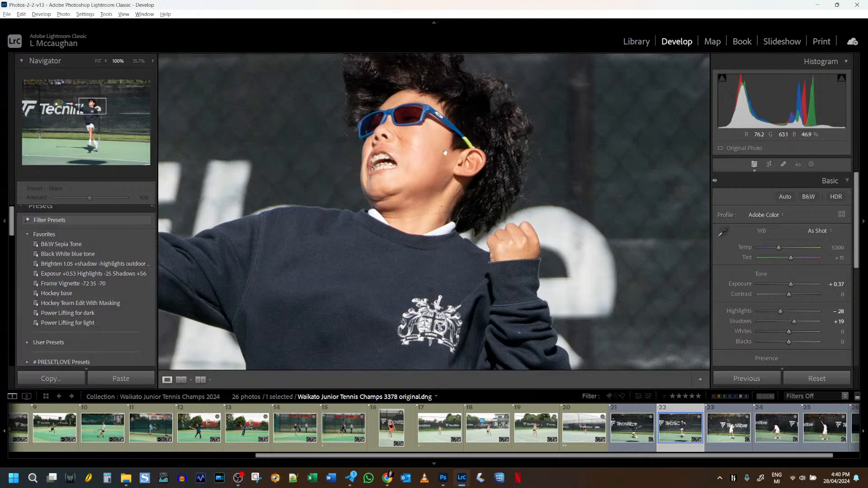
left_click(450, 149)
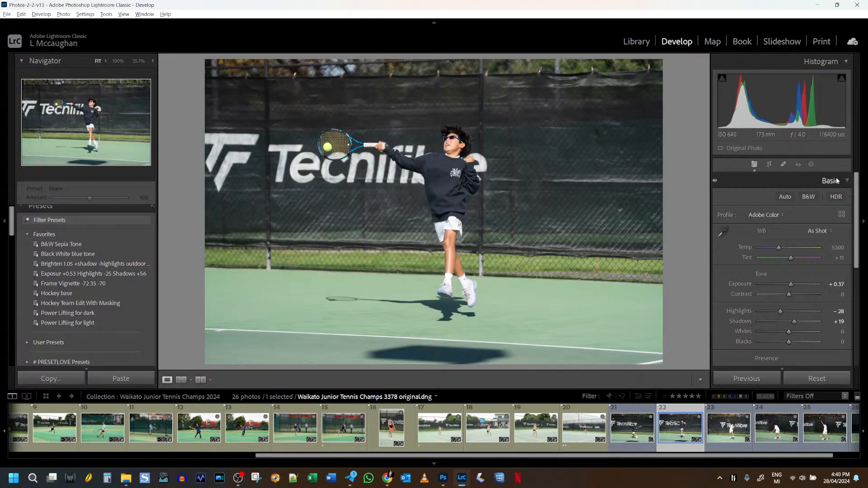
Mask the entire player in the 3378 photo and set the mask's exposure to 0.25, highlights to −19 and blacks to −14
left_click(811, 165)
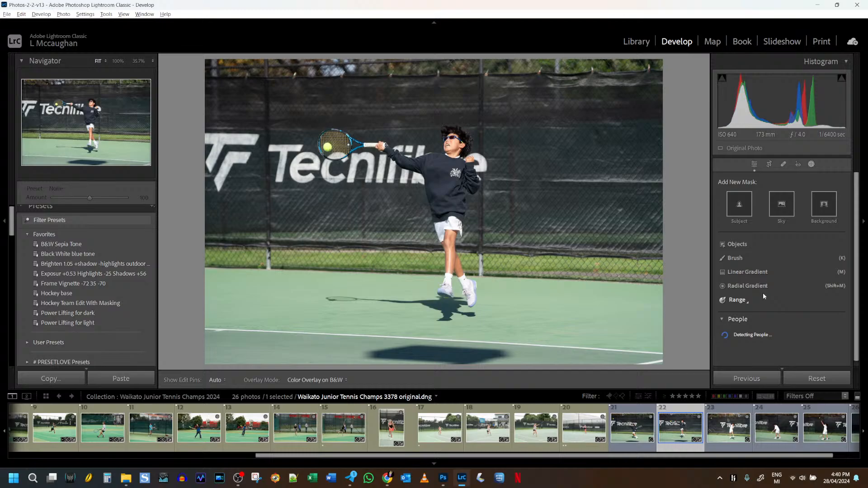
scroll(788, 297, "down", 1)
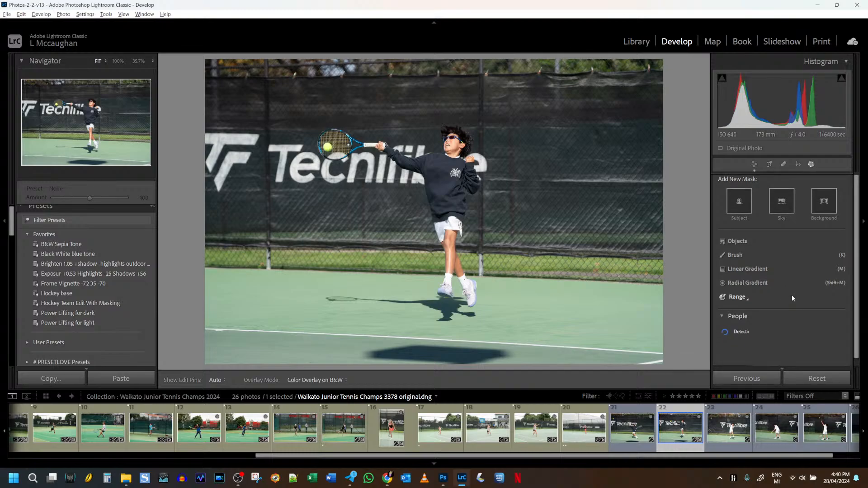
left_click(734, 339)
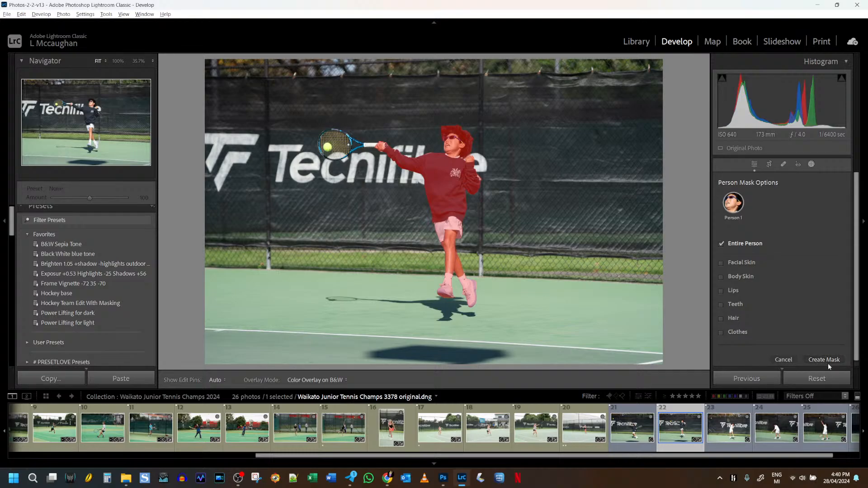
left_click(829, 362)
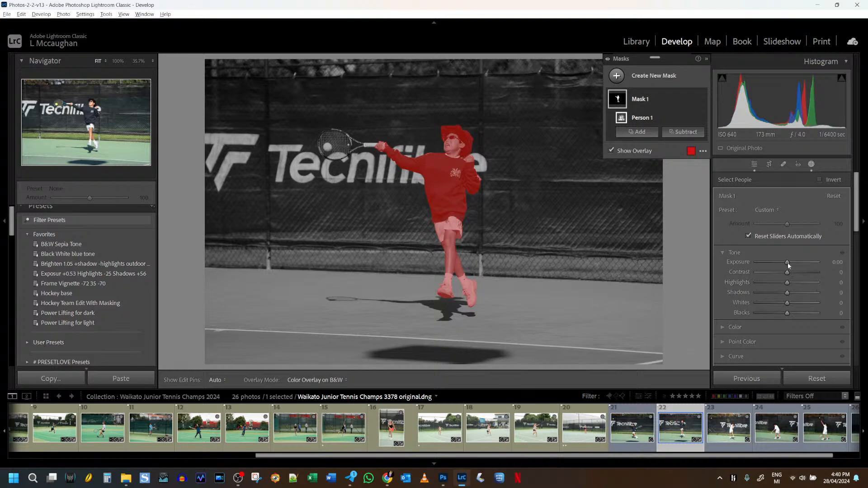
left_click_drag(787, 262, 789, 259)
left_click_drag(786, 312, 783, 283)
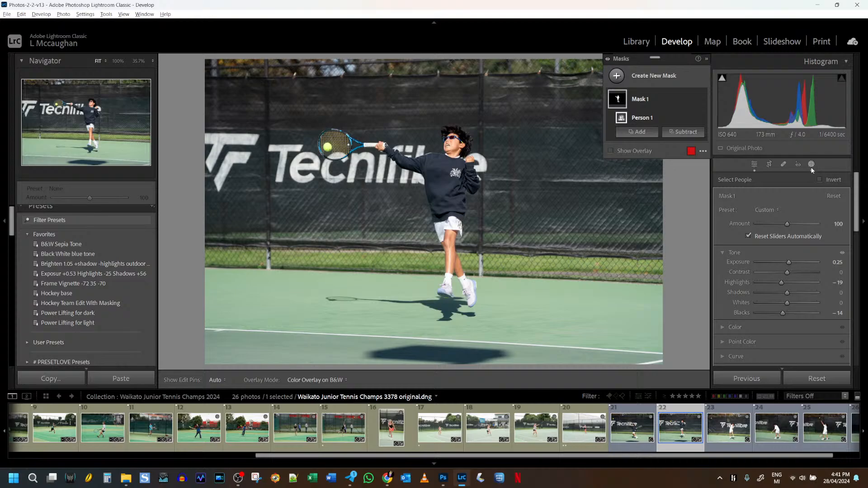
Compare the player with the person mask's adjustments hidden and shown
left_click(704, 99)
left_click(704, 98)
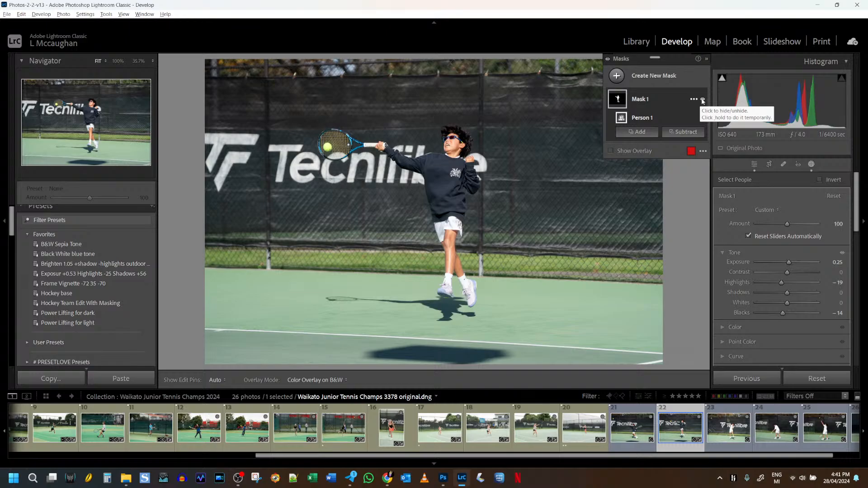
left_click(703, 99)
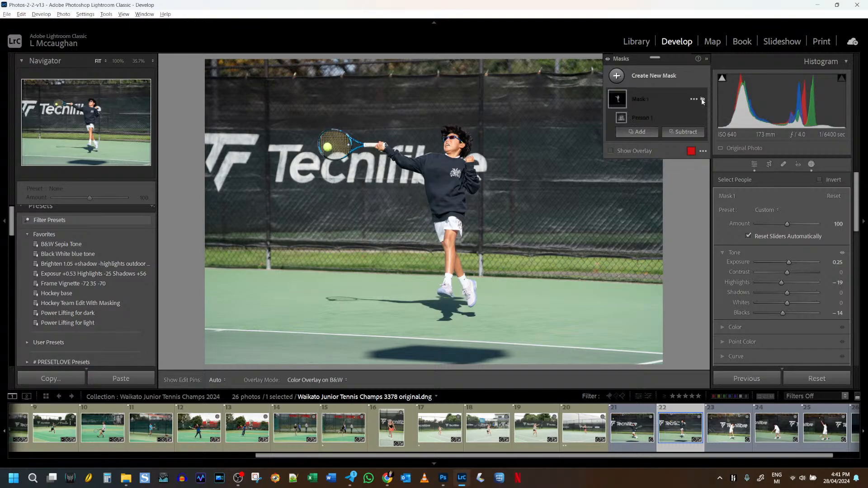
left_click(702, 99)
left_click(703, 99)
left_click(703, 99)
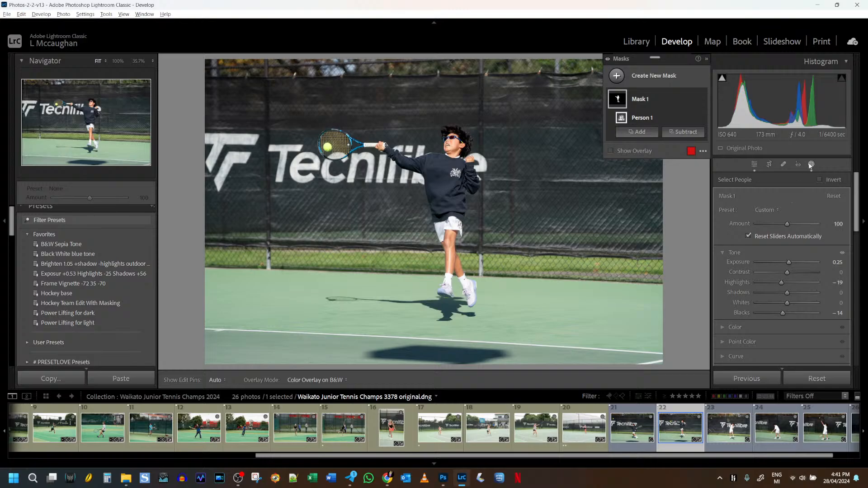
Crop the 3378 photo closer around the airborne player, cutting off the large foreground shadow, reposition the frame and apply it
left_click(753, 166)
left_click(770, 165)
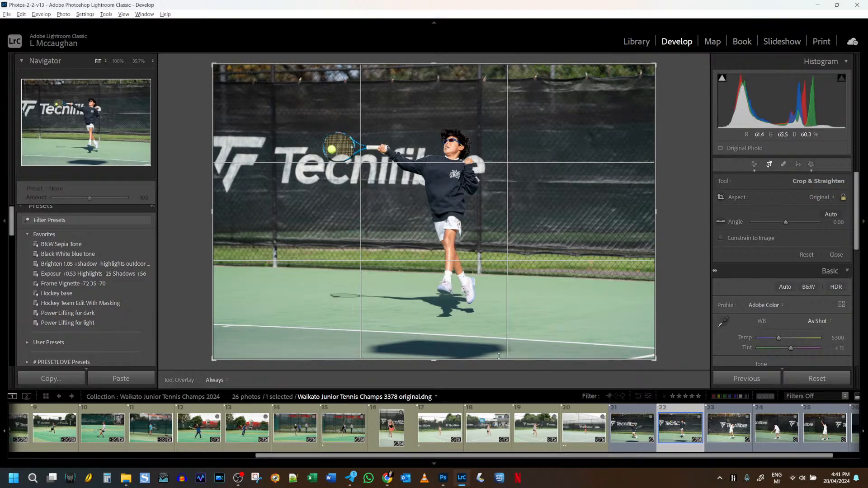
left_click_drag(501, 359, 504, 346)
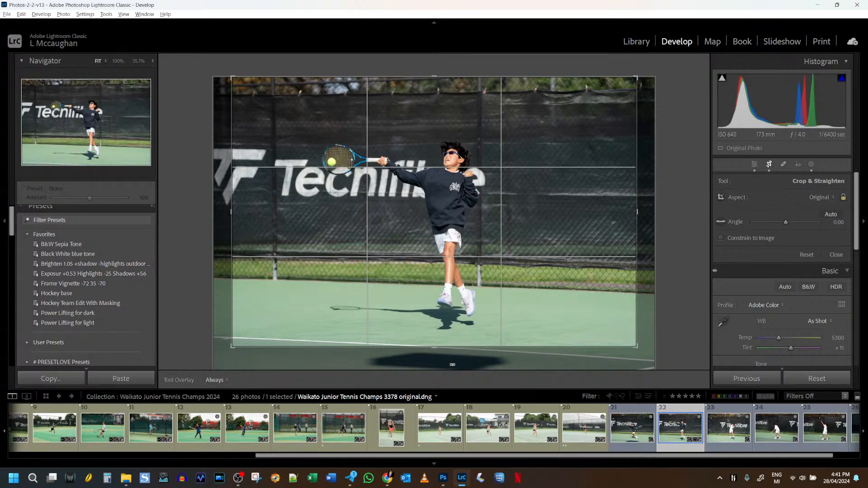
left_click_drag(459, 77, 458, 99)
left_click_drag(466, 210, 494, 215)
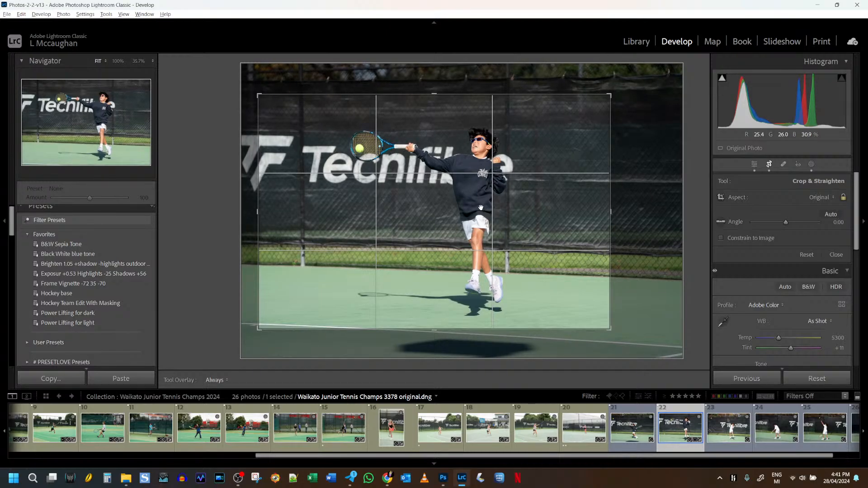
left_click(754, 165)
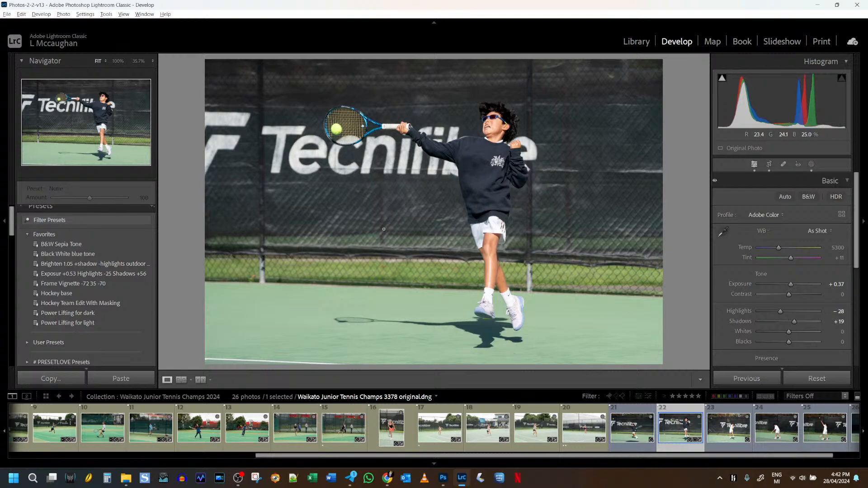
Open the 3077 original and crop it to a portrait frame around the serving player and the tossed ball, then apply the crop
scroll(83, 429, "up", 5)
left_click(84, 429)
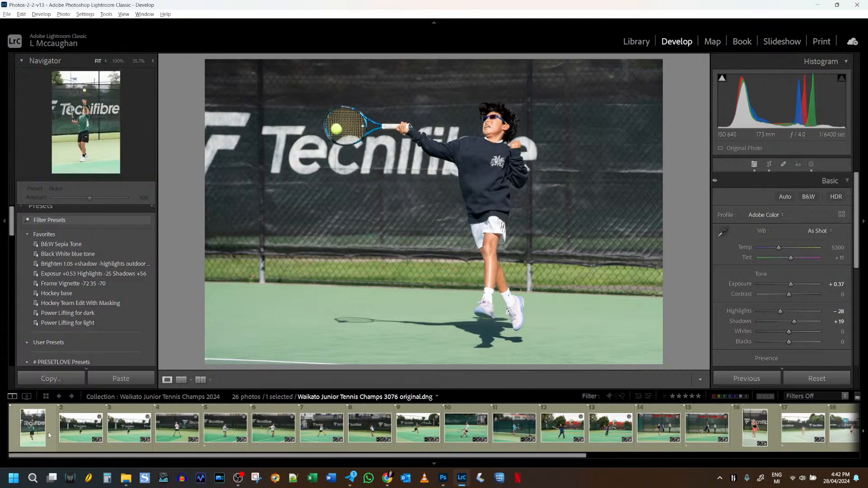
left_click(769, 164)
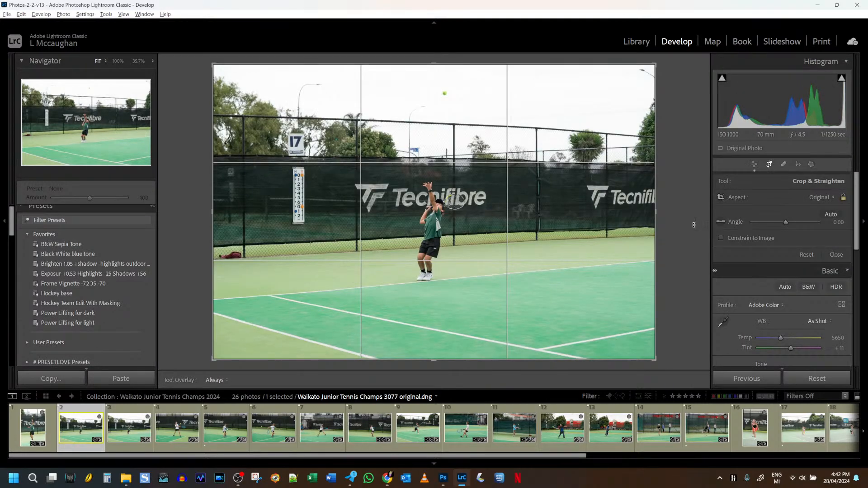
key("x")
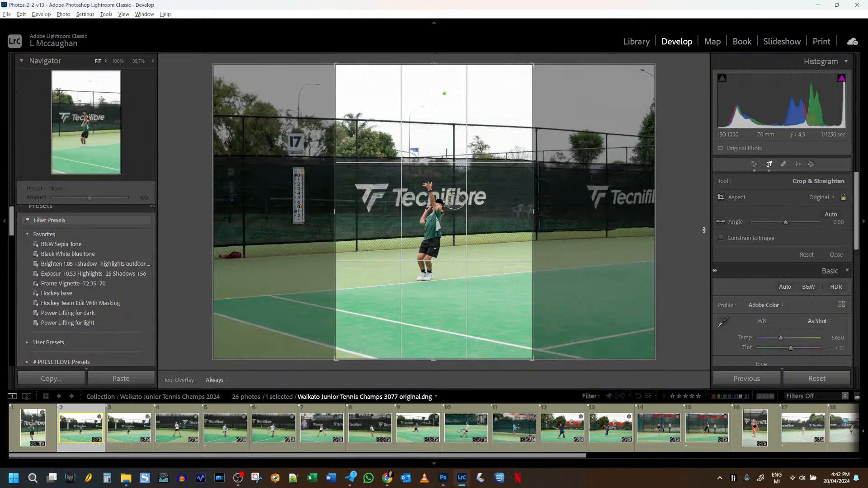
left_click_drag(428, 361, 440, 334)
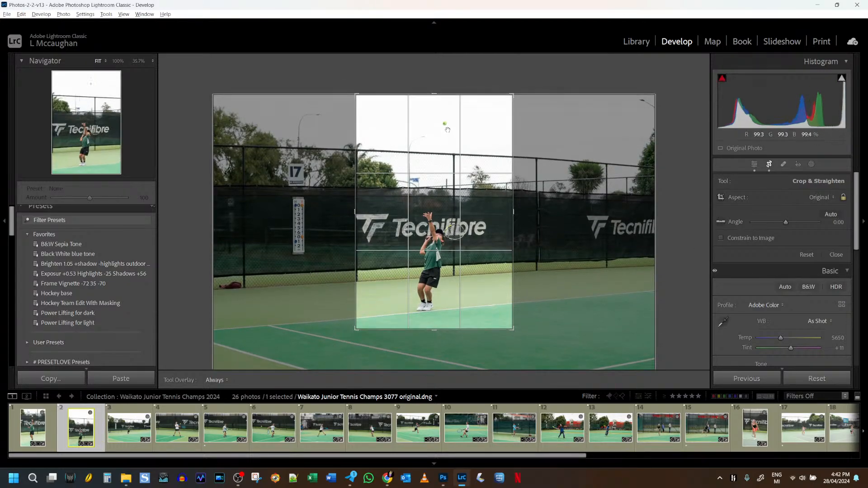
left_click_drag(443, 97, 445, 102)
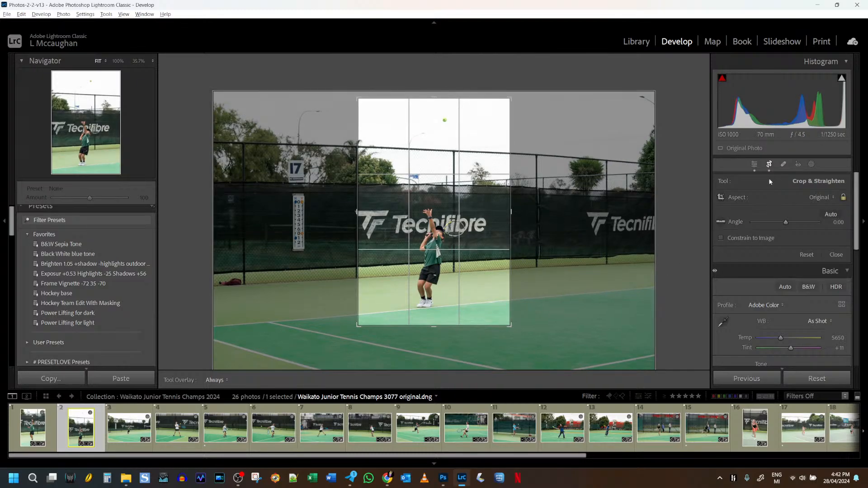
left_click(768, 165)
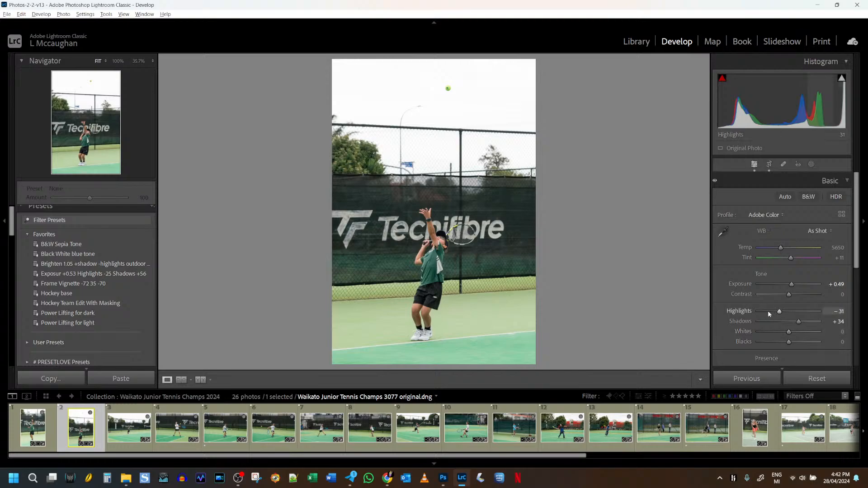
Set the 3077 photo's highlights to −67 and exposure to +0.54, and slightly tighten its portrait crop around the player
left_click(770, 312)
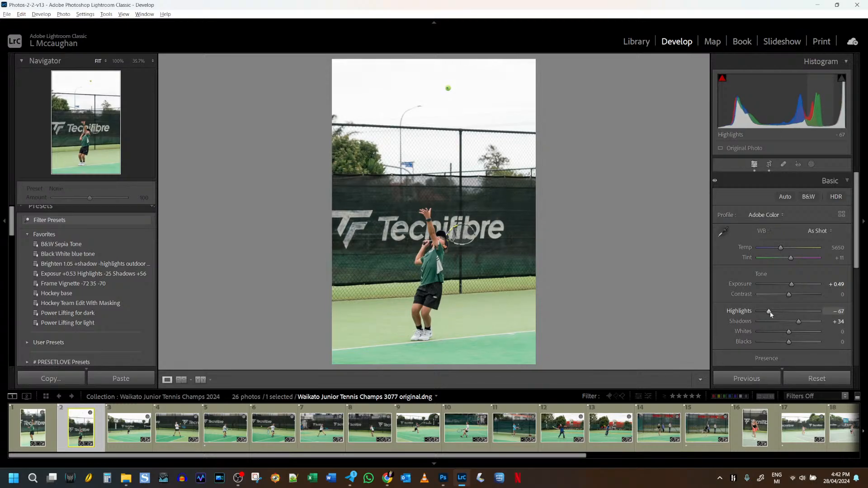
left_click_drag(793, 283, 793, 283)
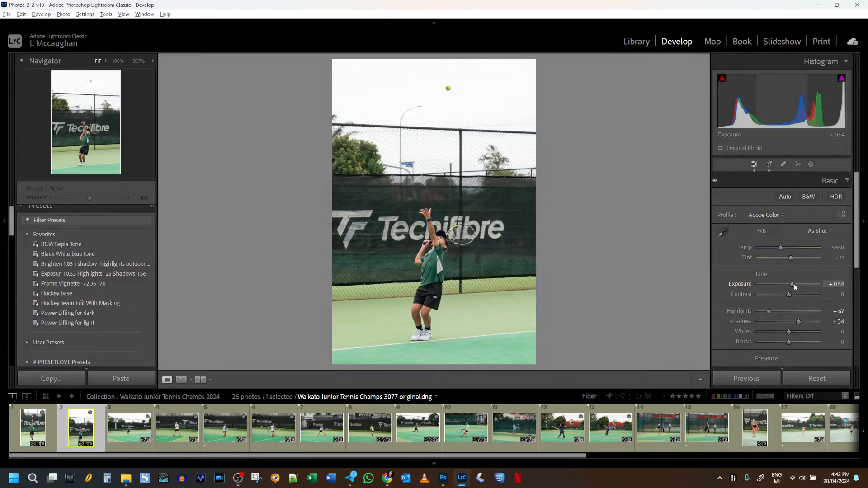
left_click(769, 164)
left_click_drag(435, 324, 435, 321)
left_click_drag(452, 287, 452, 284)
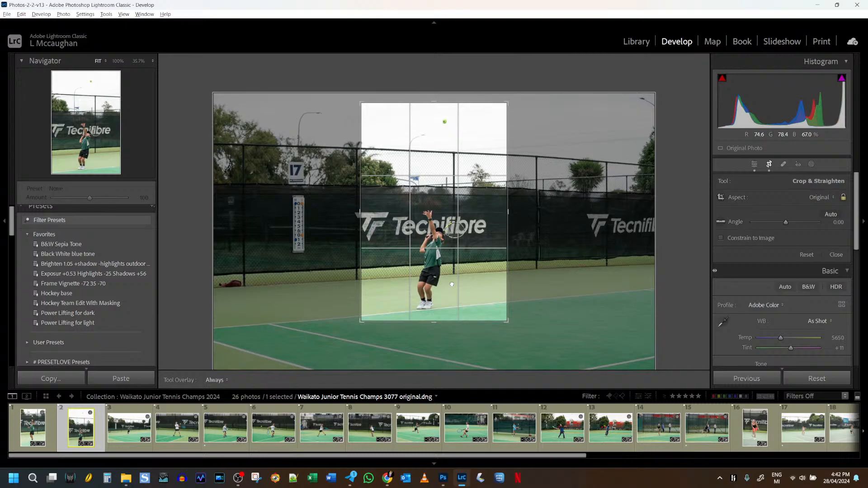
left_click(753, 164)
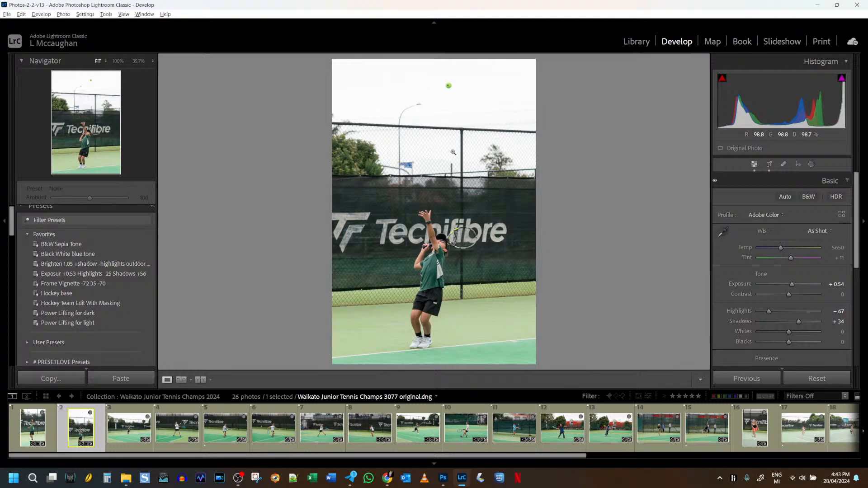
Compare the cropped 3077 photo with the similar 3078 serve shot to decide which one to keep
left_click(116, 431)
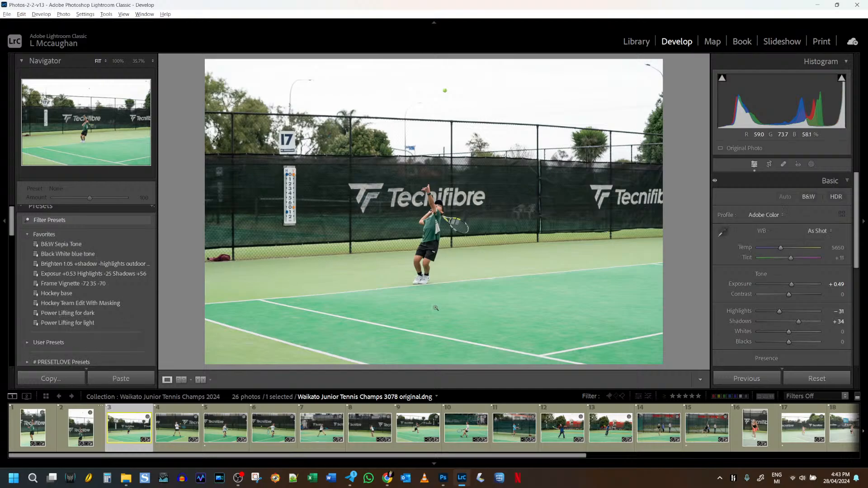
left_click(78, 434)
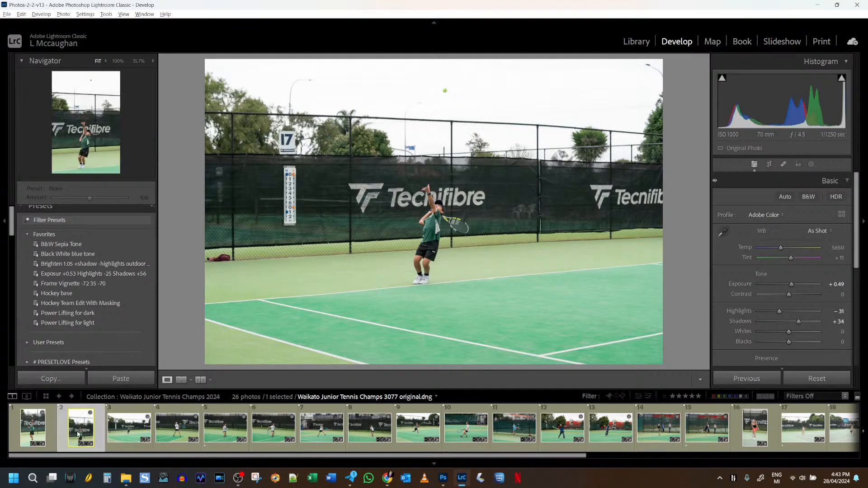
left_click(126, 432)
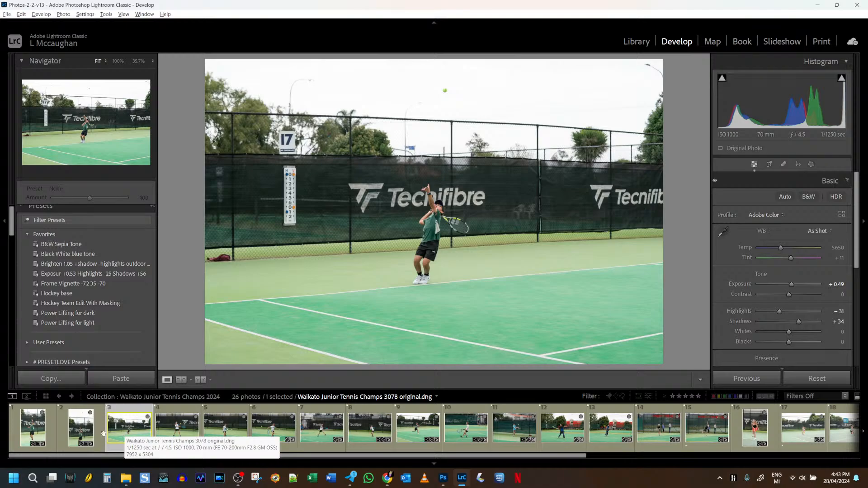
left_click(84, 433)
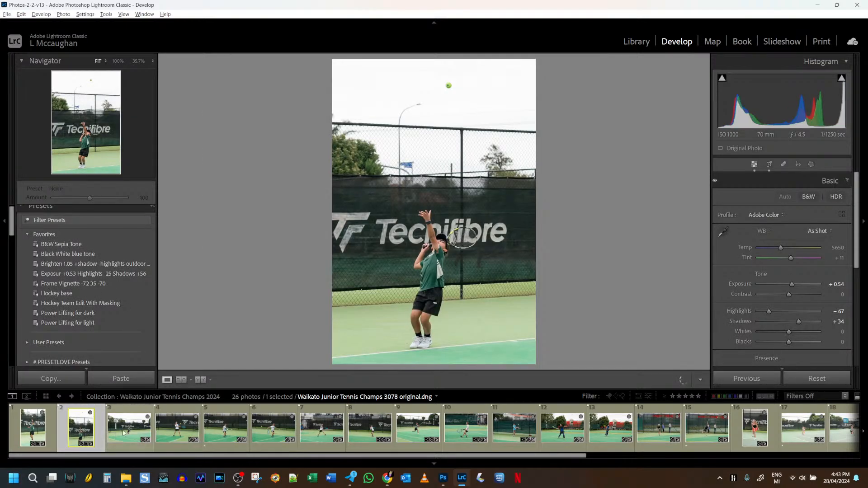
left_click(124, 433)
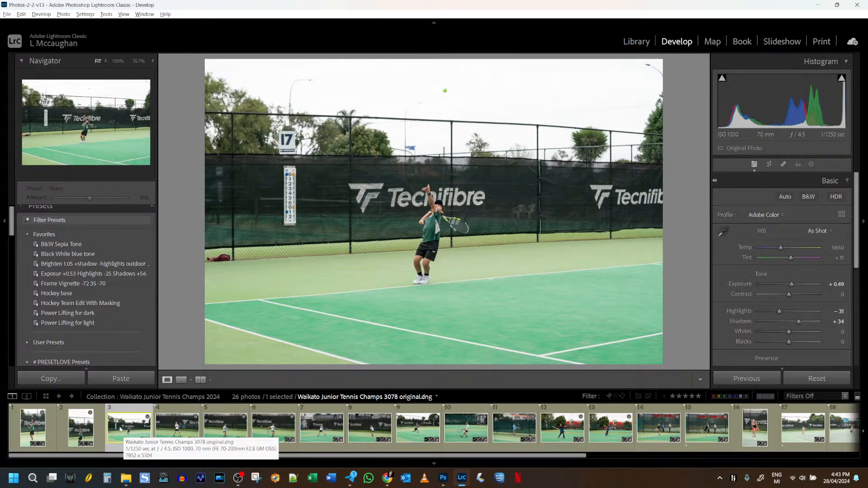
left_click(86, 431)
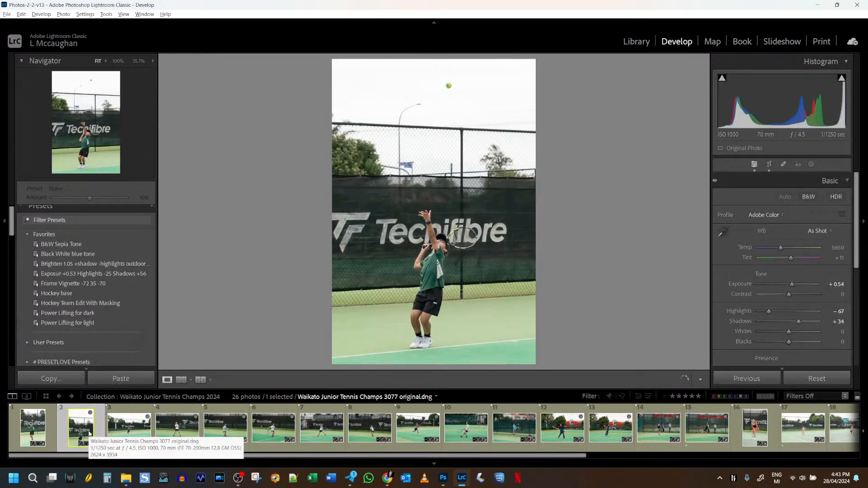
left_click(121, 433)
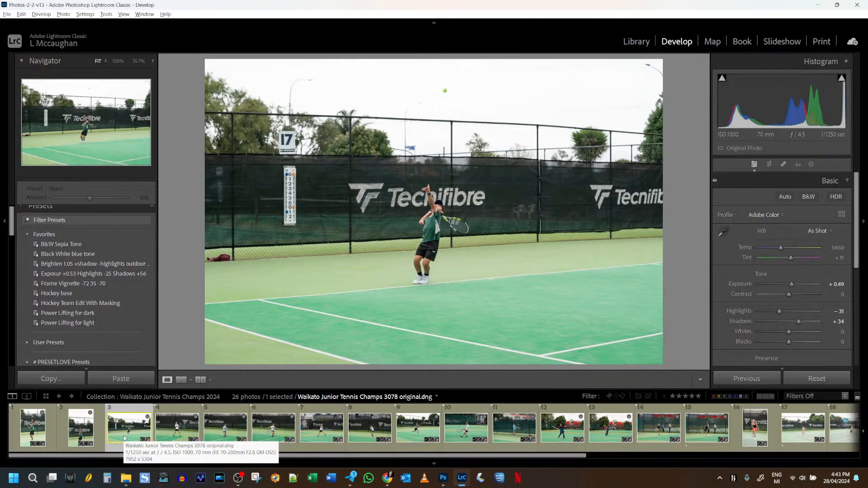
Flag the 3078 original as rejected and file it in the tournament's "not used" folder, out of the collection
key("e")
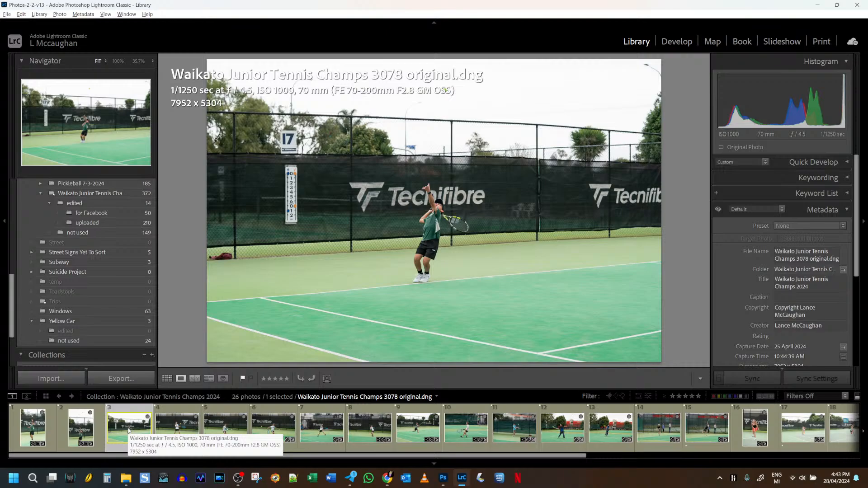
key("x")
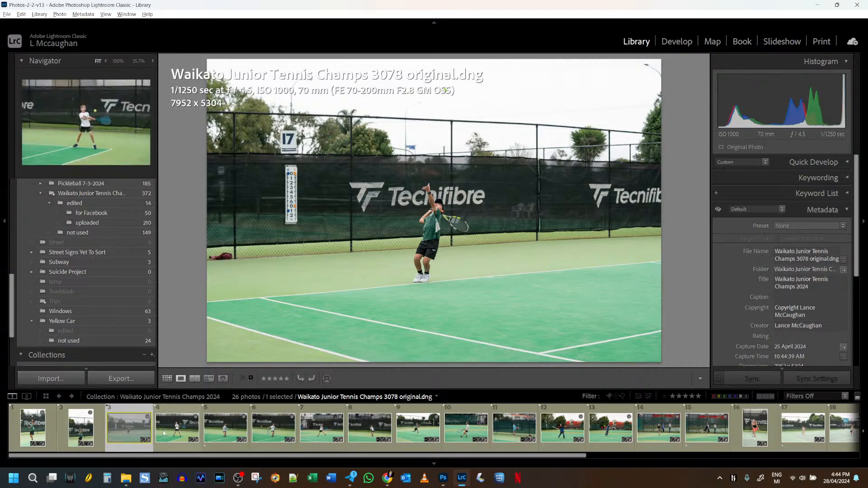
left_click_drag(122, 380, 87, 234)
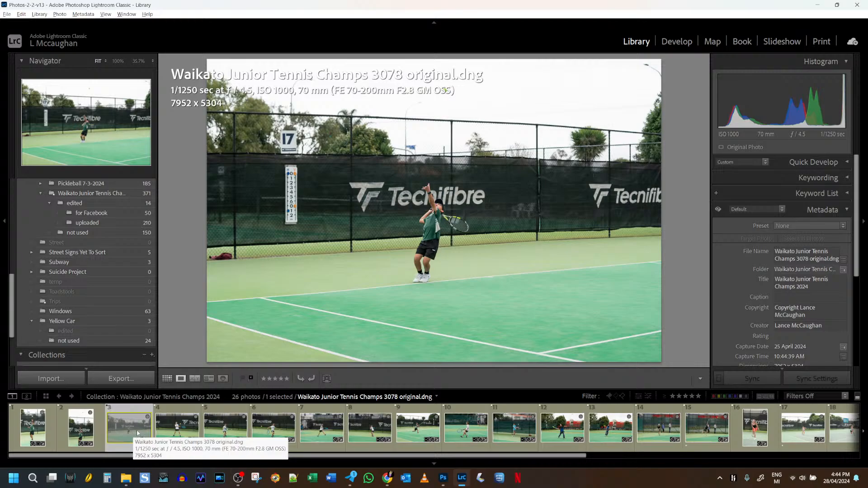
key("Delete")
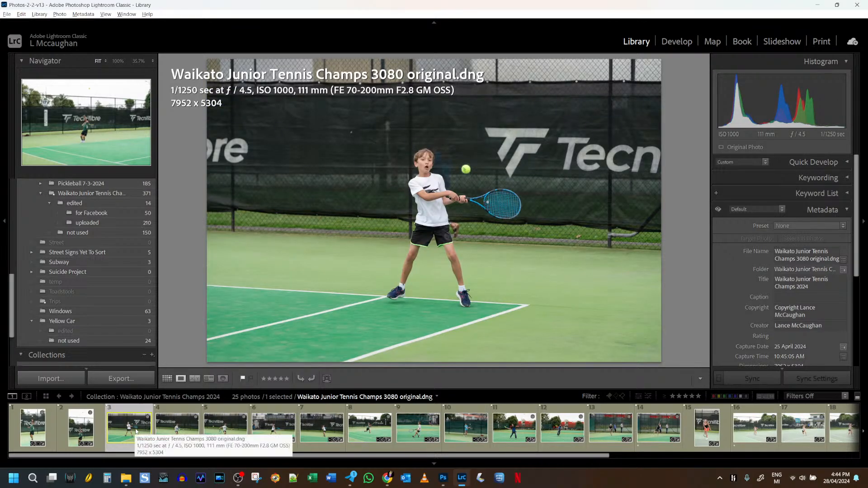
Open the 3080 original for developing and crop it closer around the boy hitting the backhand, leaving space ahead of the racket
left_click(676, 41)
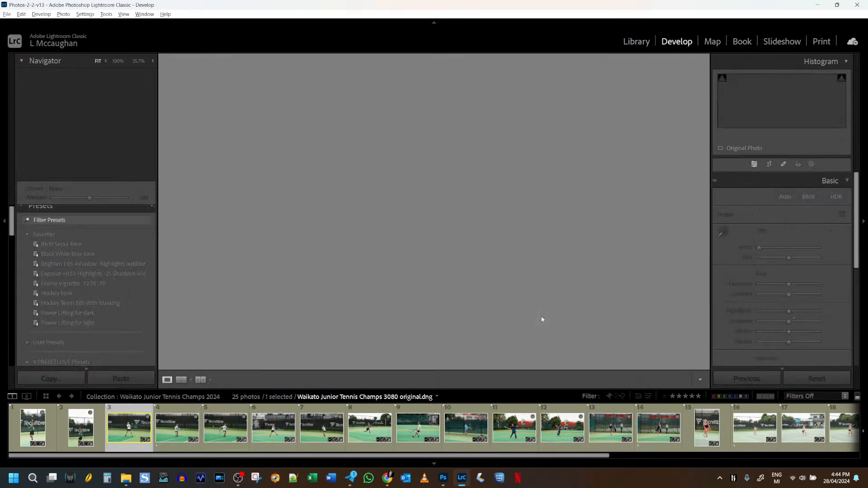
left_click(436, 155)
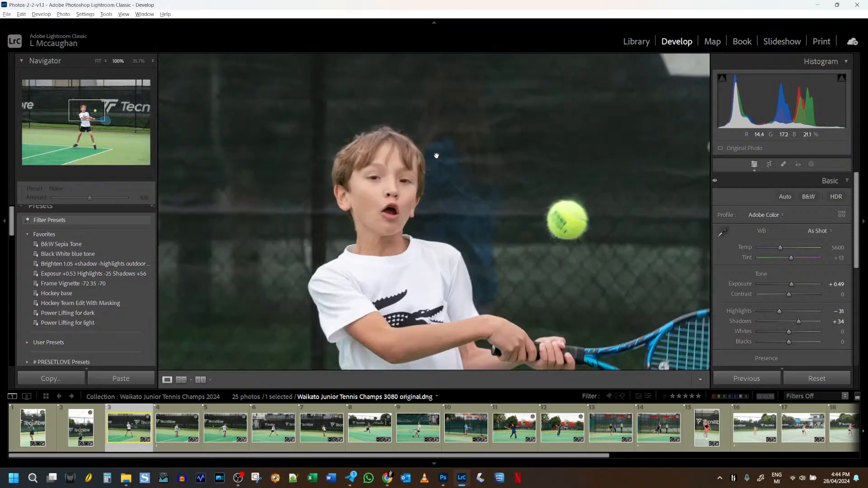
left_click(436, 155)
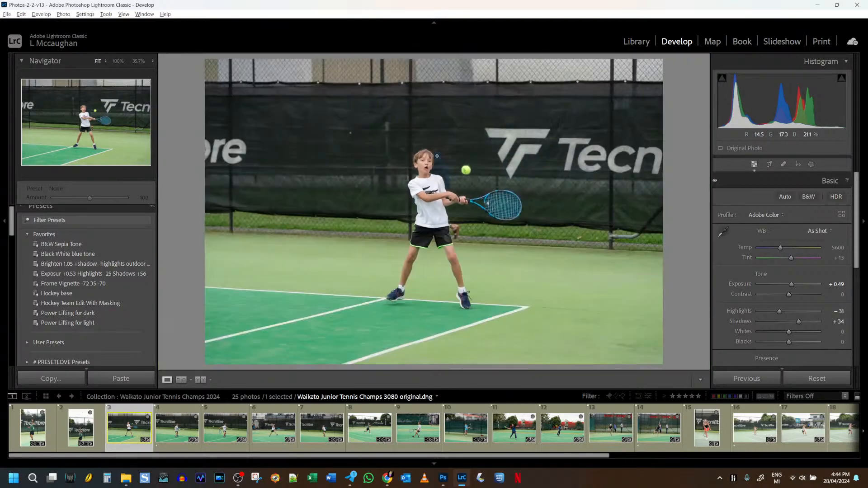
left_click(769, 164)
left_click_drag(211, 215, 292, 231)
left_click_drag(466, 227, 502, 218)
mouse_move(448, 308)
left_mouse_down()
mouse_move(454, 329)
mouse_move(456, 306)
left_mouse_up()
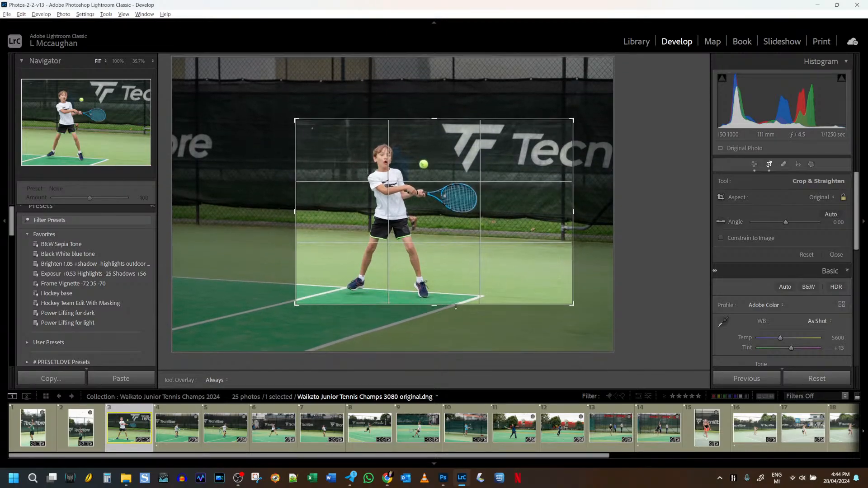
left_click_drag(467, 232, 464, 222)
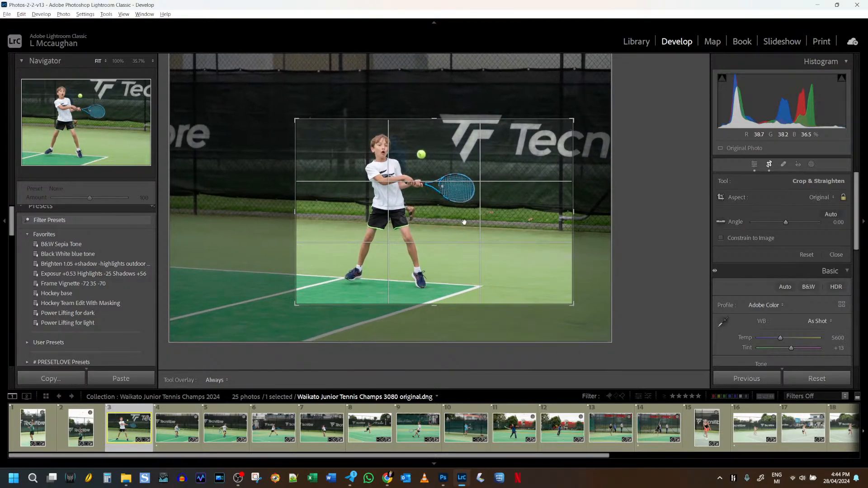
Readjust the 3080 crop's size and vertical position to keep room above the boy's head and below his feet, and apply it
left_click_drag(446, 314, 485, 209)
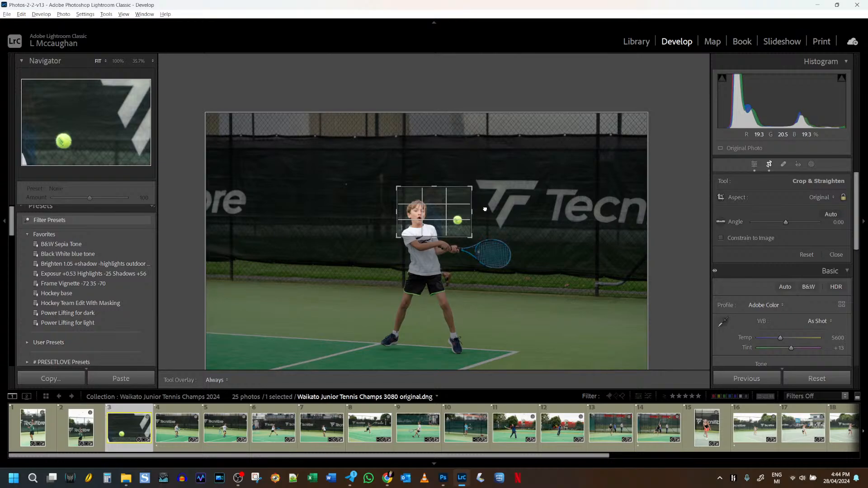
left_click_drag(449, 241, 443, 305)
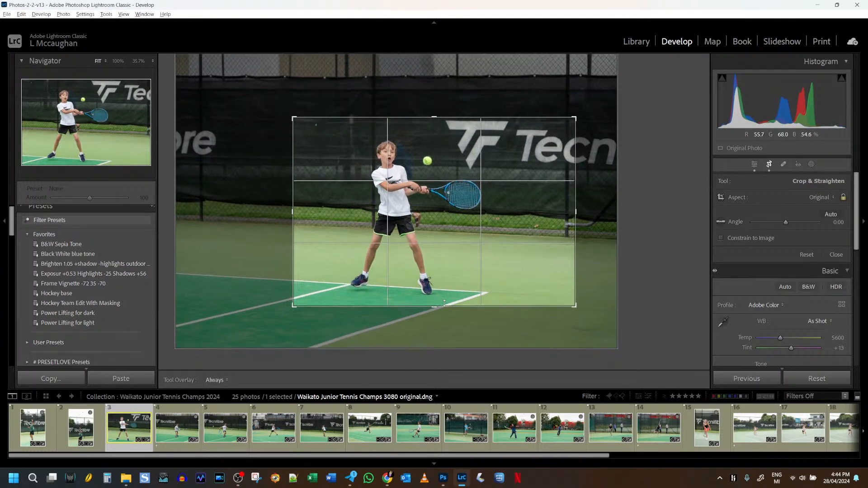
left_click_drag(449, 238, 450, 230)
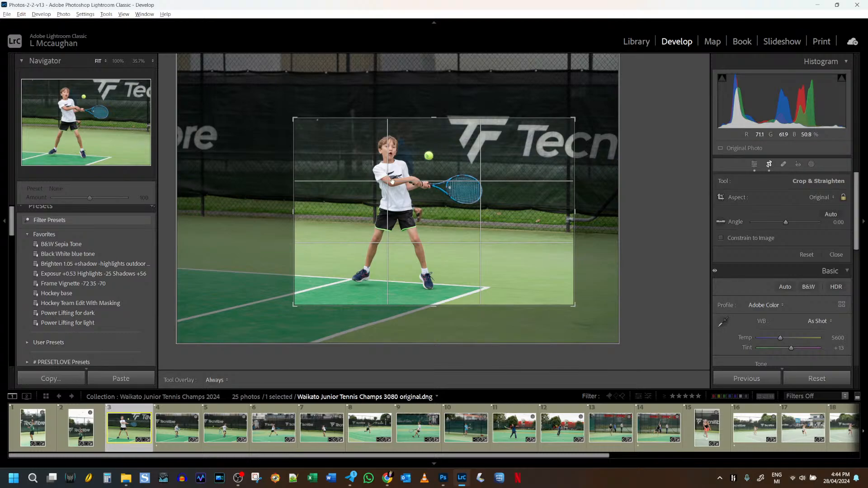
left_click_drag(434, 216, 433, 219)
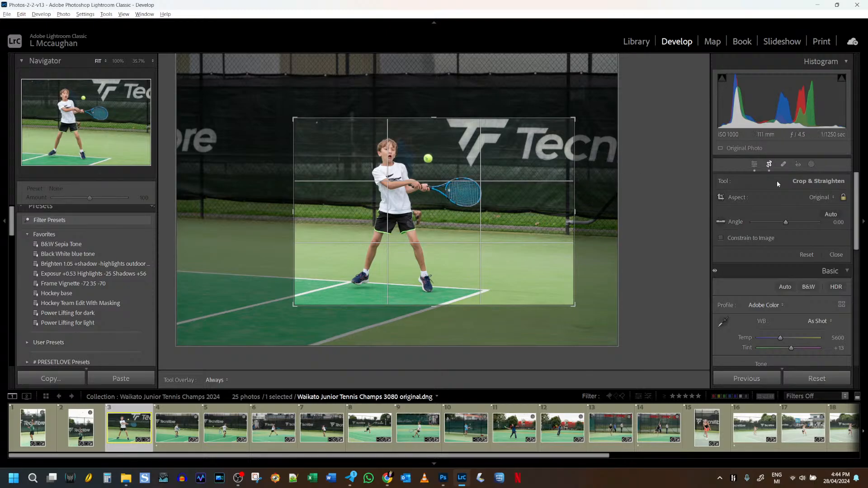
left_click(769, 164)
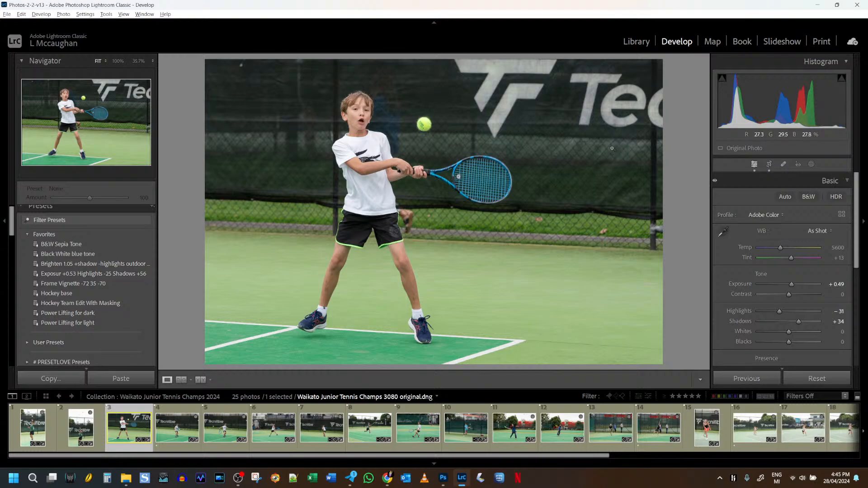
Crop the 3082 original closer around the boy meeting the ball, trimming the upper fence and nearest court, and apply the crop
left_click(172, 436)
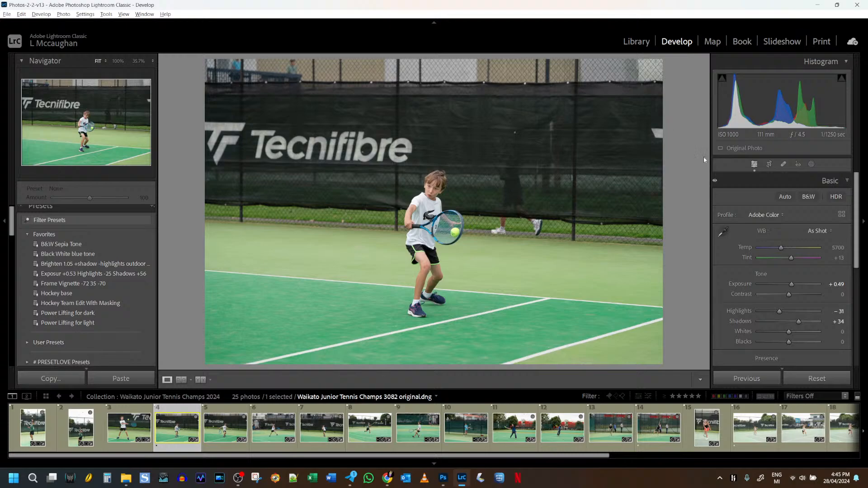
left_click(769, 165)
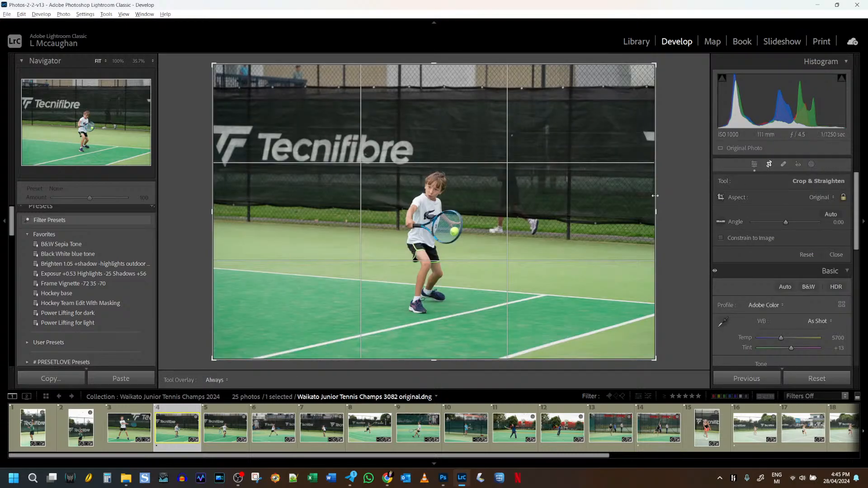
left_click_drag(654, 195, 617, 220)
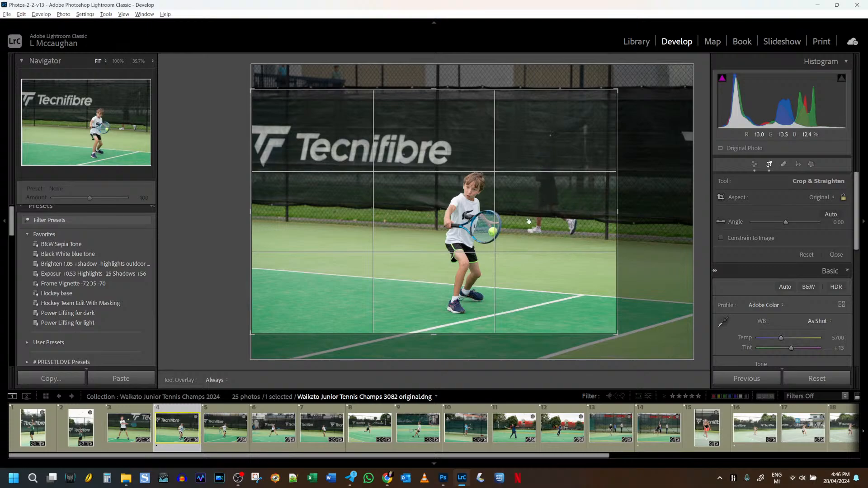
left_click_drag(252, 211, 323, 213)
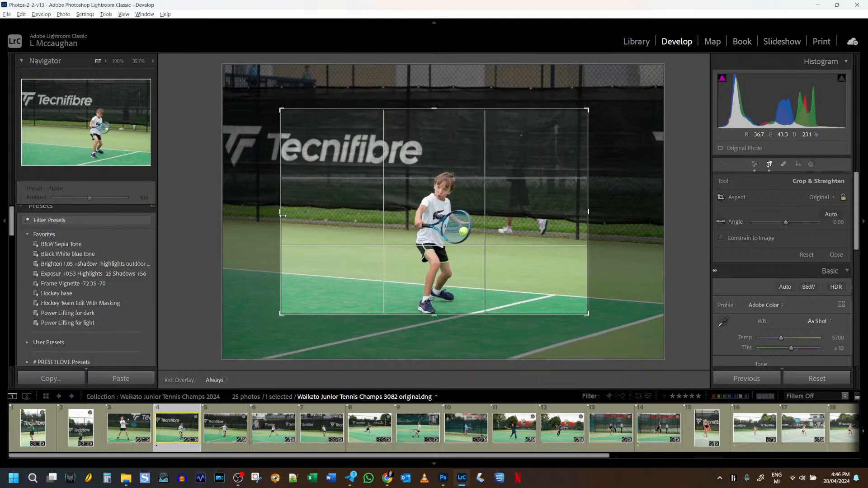
left_click_drag(500, 225, 517, 215)
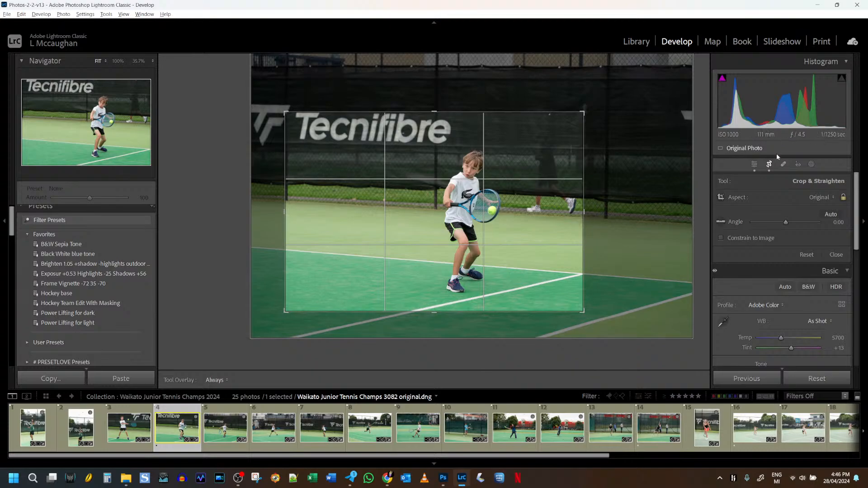
left_click(769, 166)
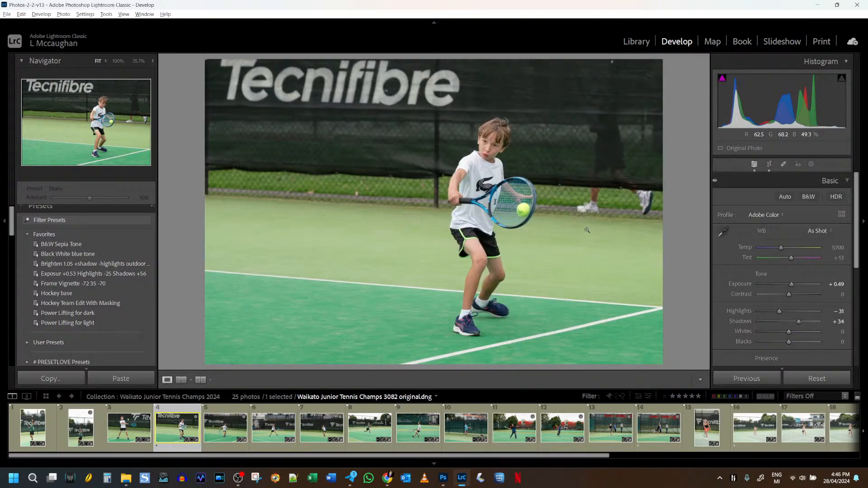
Straighten the 3083 original to an angle of -0.63 and crop it closer around the boy, keeping the ball in frame
left_click(227, 436)
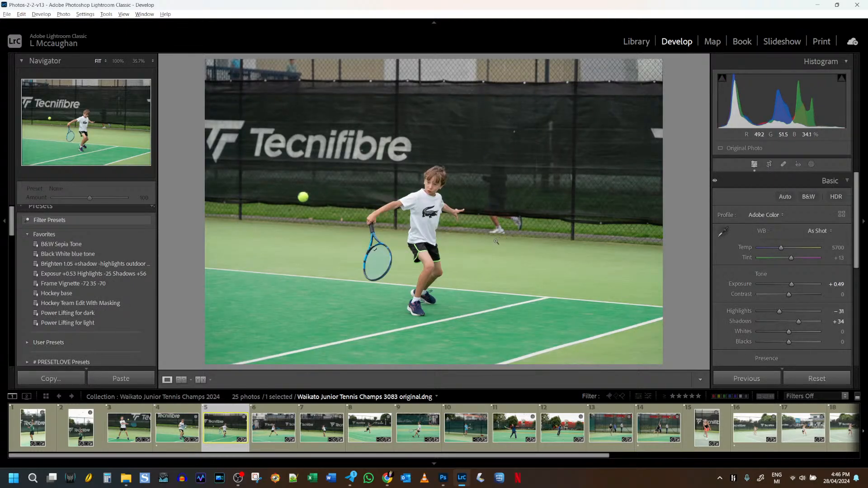
left_click(769, 164)
left_click_drag(688, 188, 687, 187)
left_click_drag(591, 222, 586, 223)
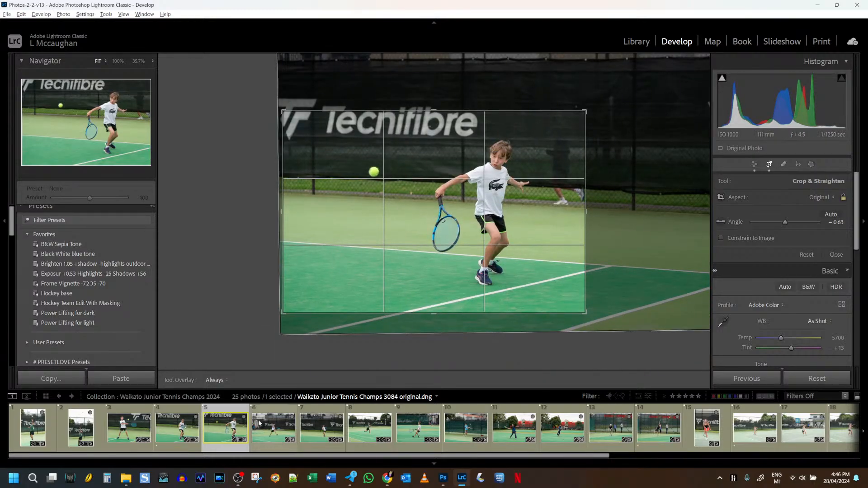
Crop the 3084 original tightly around the lunging boy, cutting out the balcony above and the player in the background
left_click(276, 422)
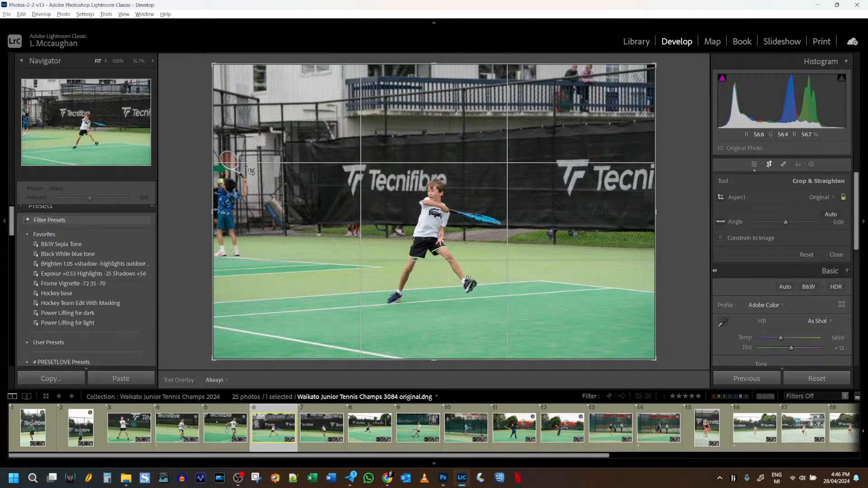
left_click_drag(667, 178, 671, 178)
left_click_drag(435, 63, 438, 107)
left_click_drag(444, 311, 444, 294)
left_click_drag(475, 257, 500, 250)
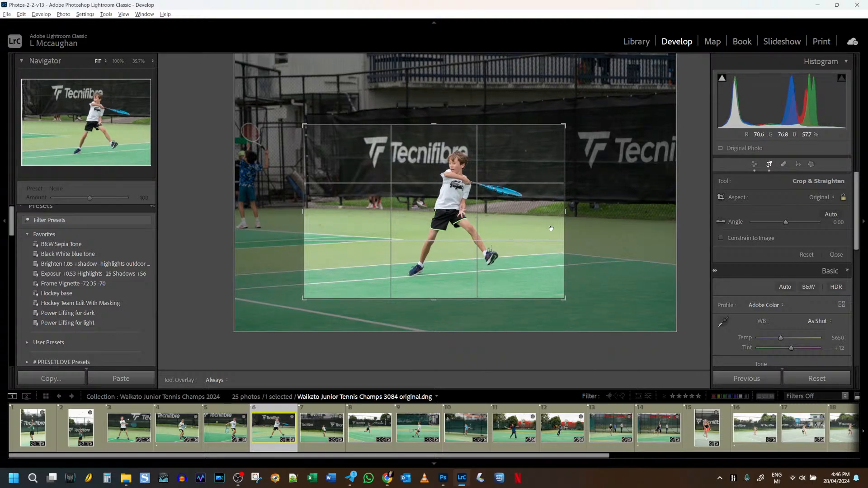
Try a 1 x 1 aspect for the 3084 crop, repositioned on the boy, and undo it
left_click(821, 197)
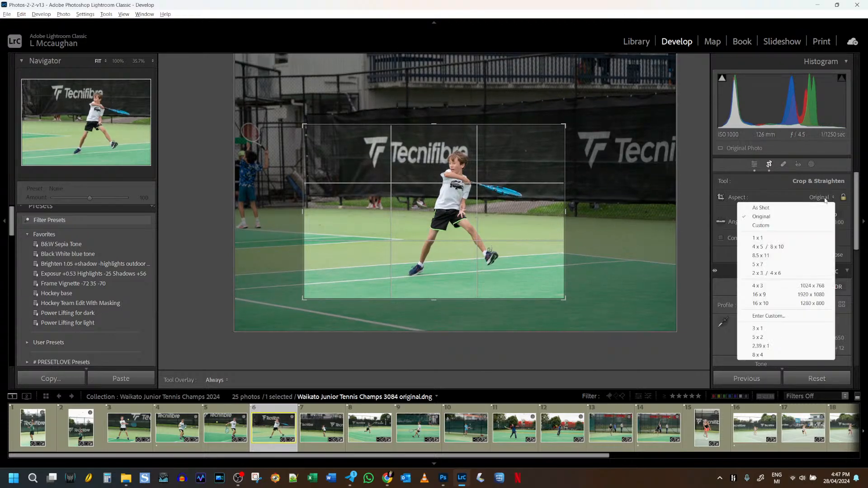
left_click(759, 238)
left_click_drag(474, 226, 458, 226)
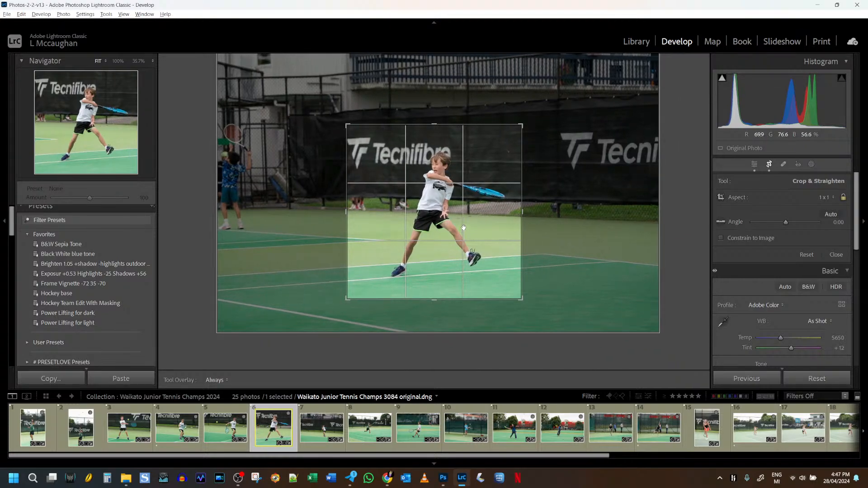
key("ctrl+z")
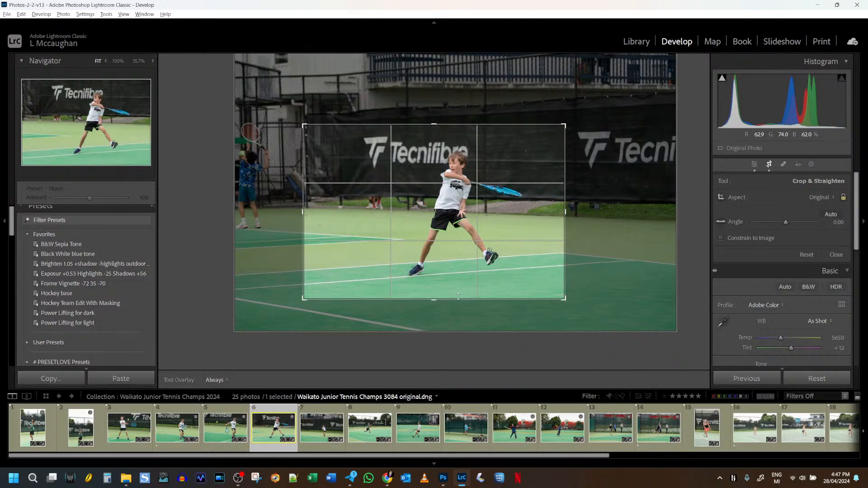
Tighten the 3084 crop slightly in its original aspect and apply it
left_click_drag(466, 301, 467, 292)
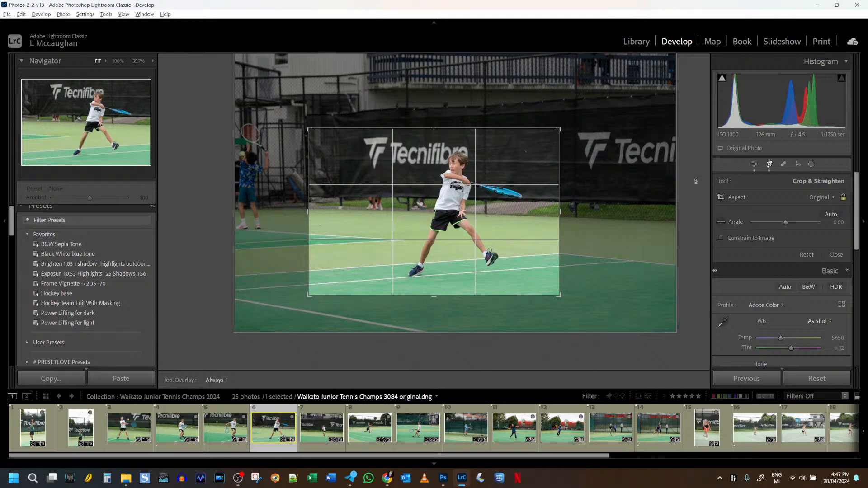
left_click(769, 165)
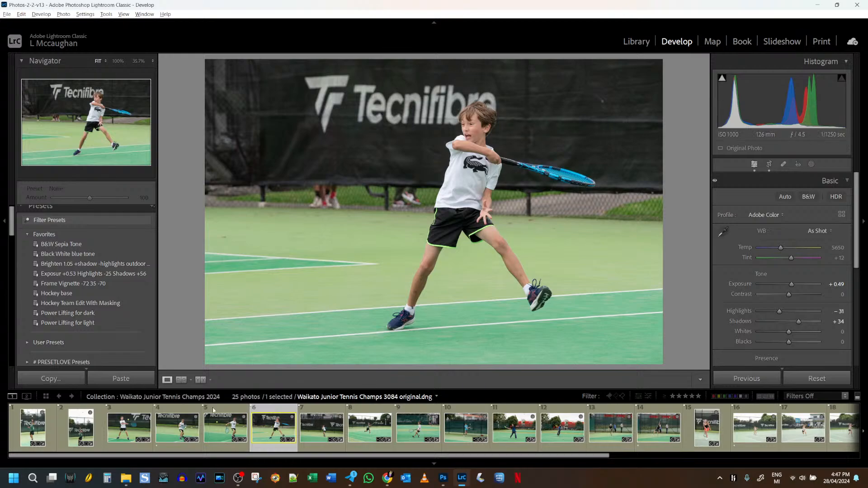
Straighten the 3086 Enhanced-NR photo to an angle of -1.30 and set its crop aspect to 1 x 1
left_click(314, 428)
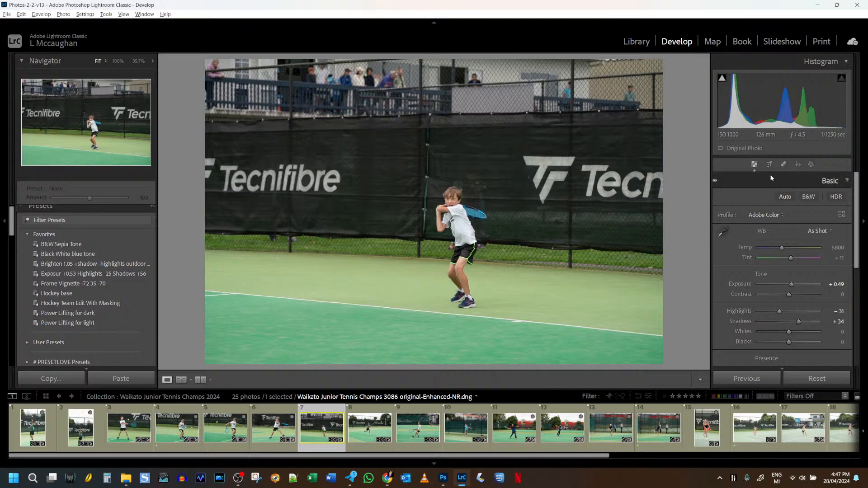
left_click(768, 164)
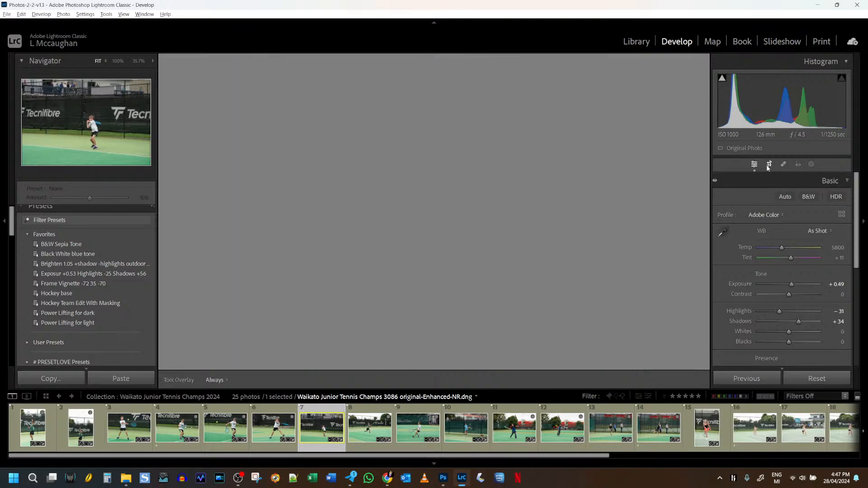
left_click_drag(671, 177, 672, 173)
left_click(813, 198)
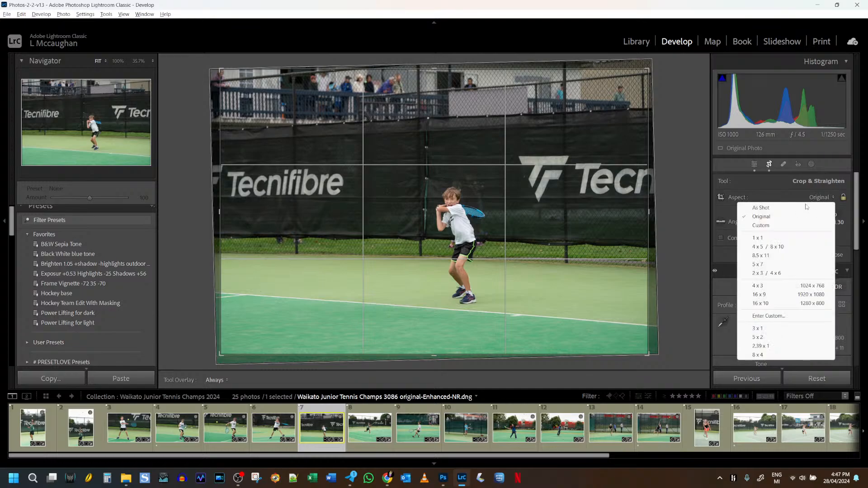
left_click(765, 236)
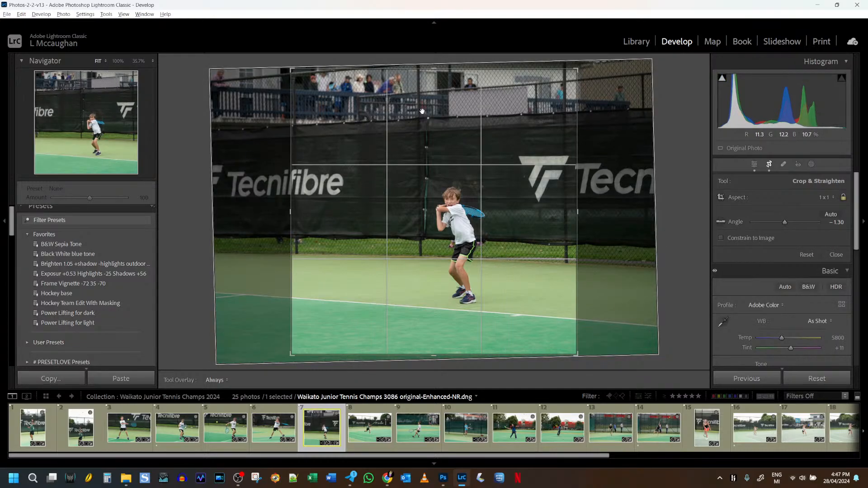
Shrink the square 3086 crop around the boy, reposition it to leave space ahead of his racket, and apply it
left_click_drag(465, 97, 471, 114)
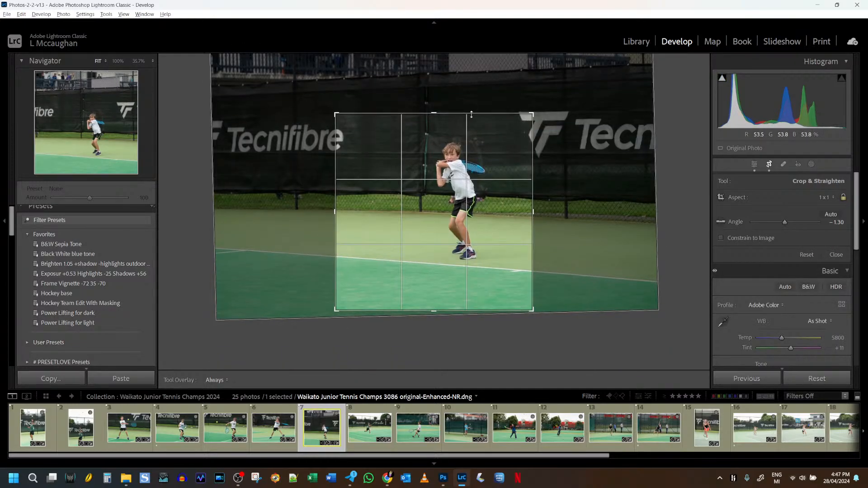
left_click_drag(451, 310, 451, 293)
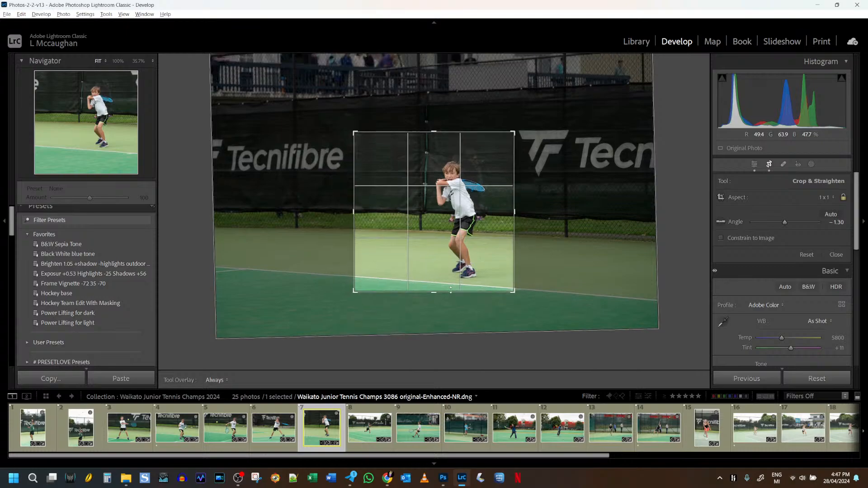
left_click_drag(464, 224, 443, 223)
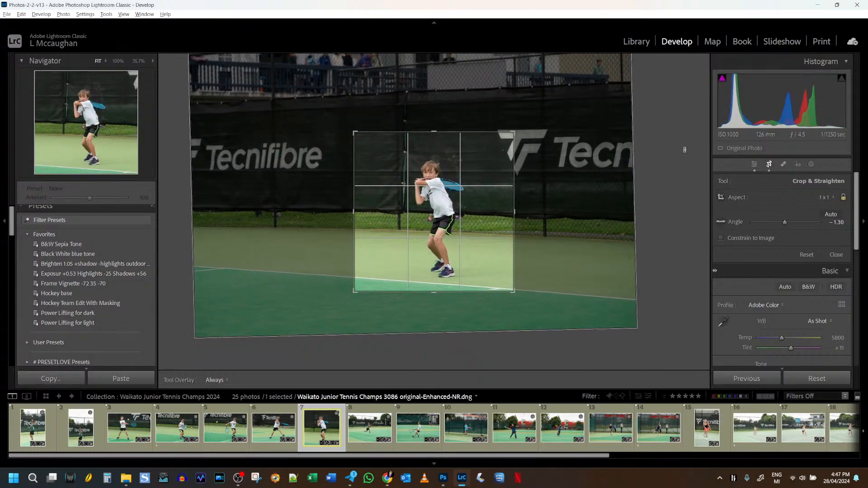
left_click(754, 165)
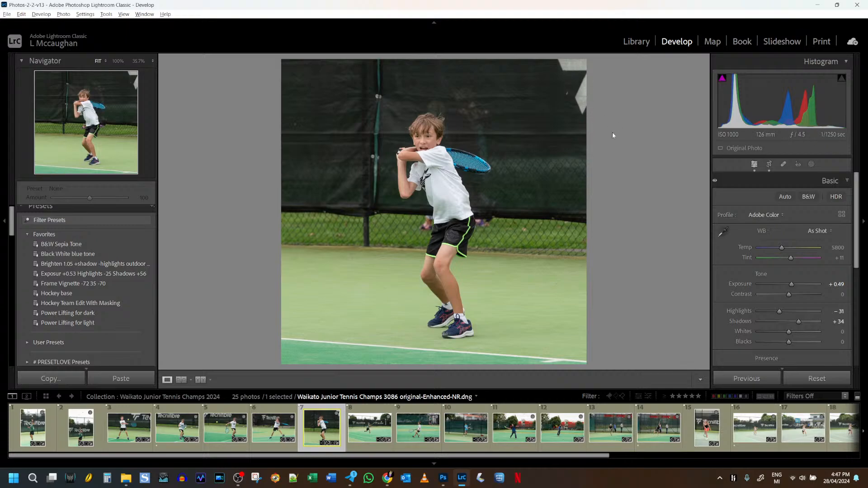
Straighten the 3087 Enhanced-NR photo to an angle of -1.28, crop it closer around the running boy and the ball, and apply
left_click(372, 422)
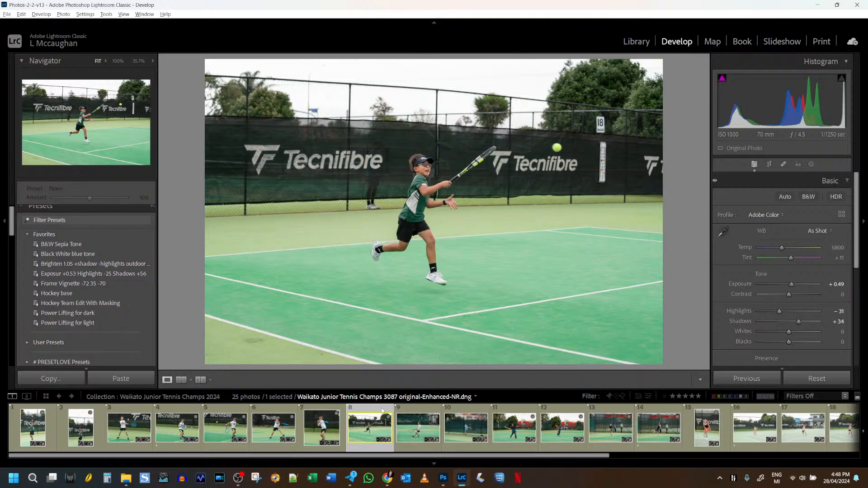
left_click(770, 165)
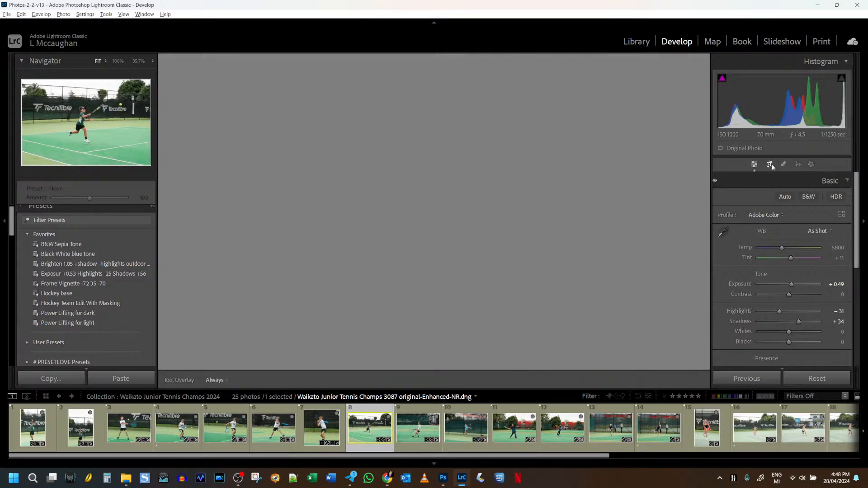
left_click_drag(690, 207, 695, 202)
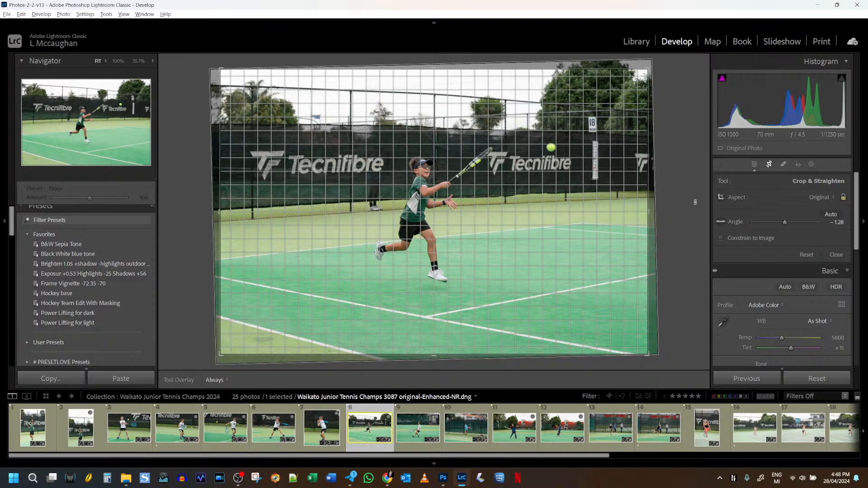
left_click_drag(220, 211, 276, 211)
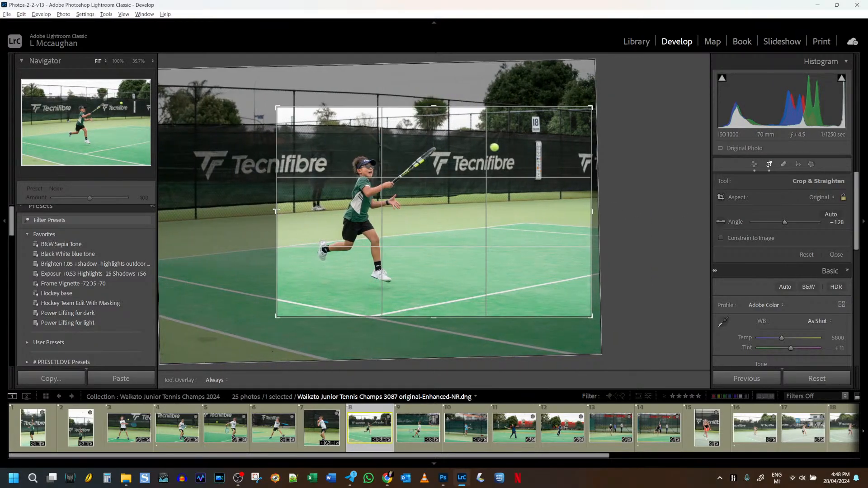
left_click_drag(591, 211, 574, 224)
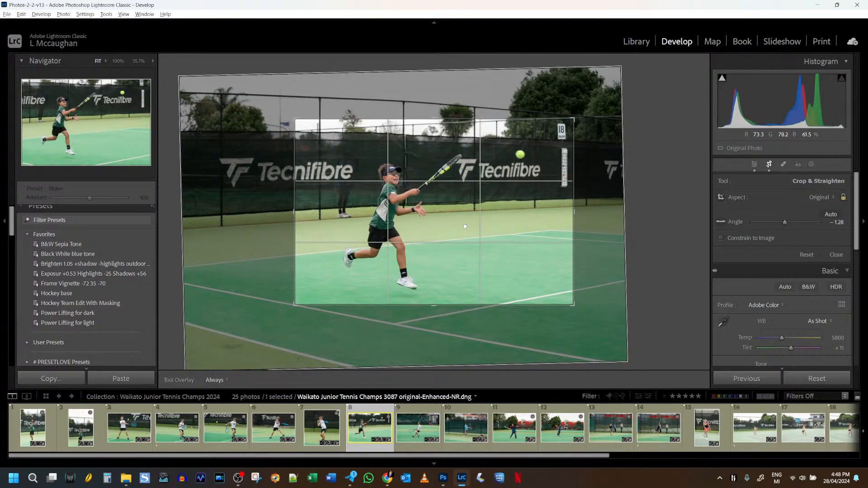
left_click(769, 165)
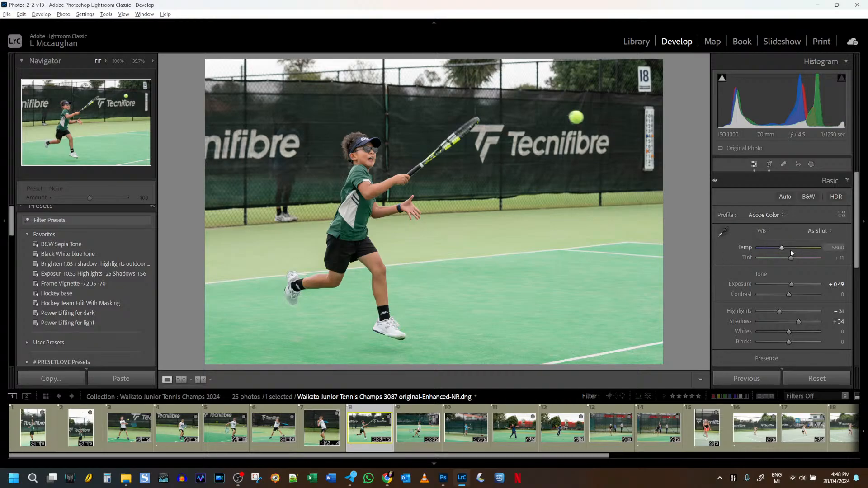
Set the 3087 photo's overall exposure to +0.60 and add a background mask with its exposure lowered to -0.29
scroll(793, 286, "down", 6)
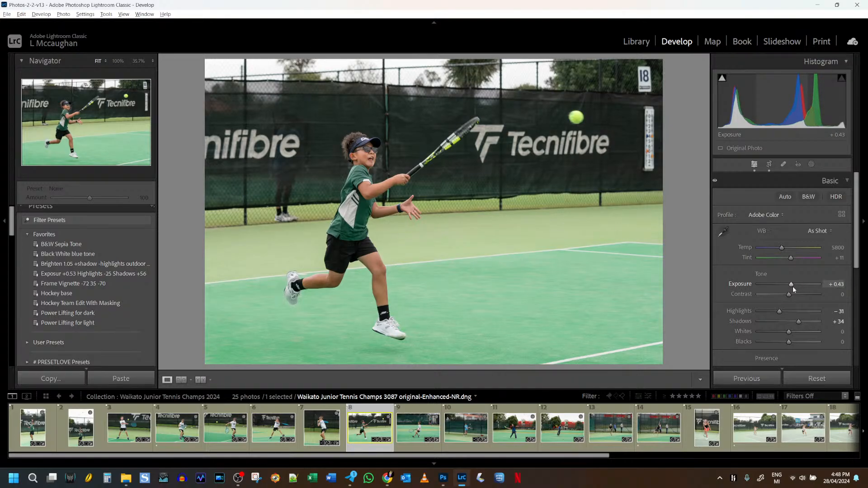
scroll(793, 286, "up", 17)
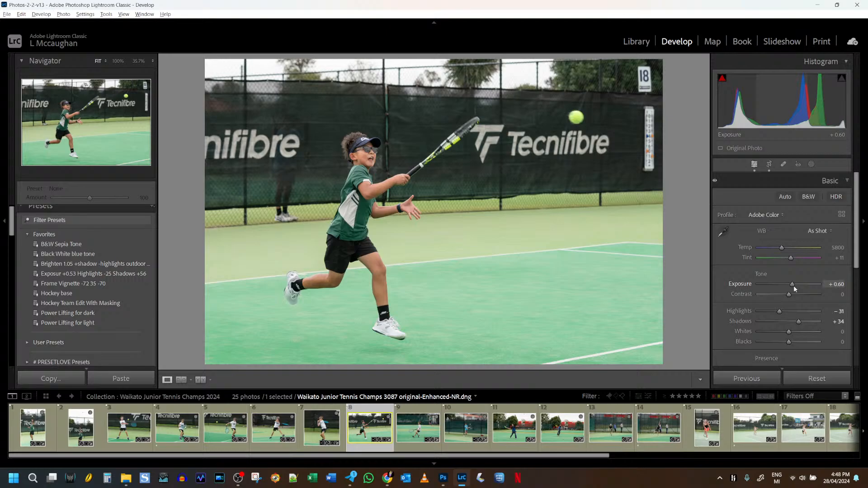
left_click(812, 165)
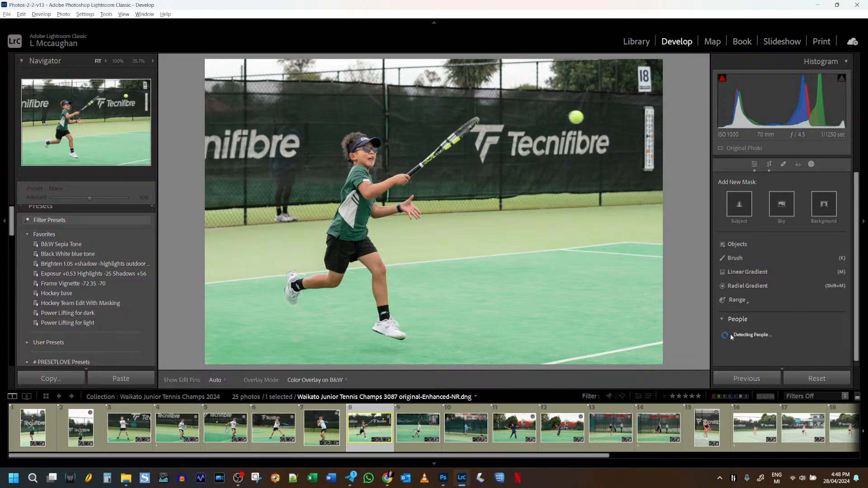
left_click(824, 212)
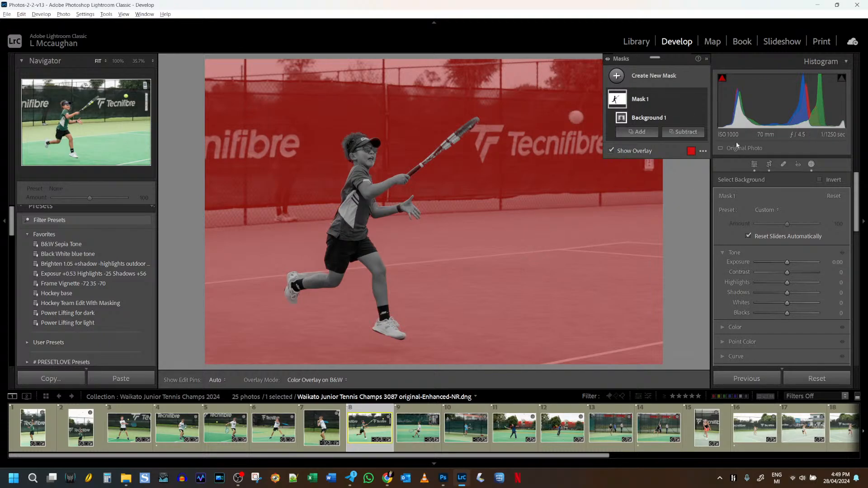
left_click_drag(786, 263, 785, 262)
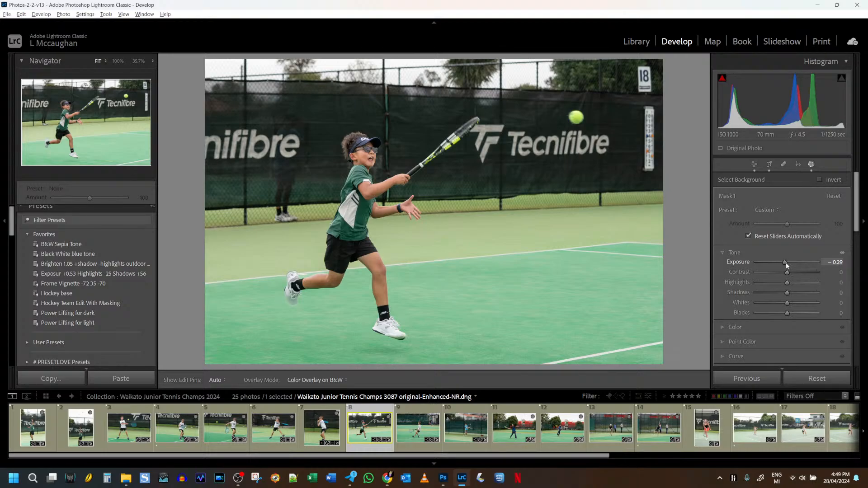
left_click_drag(785, 263, 786, 263)
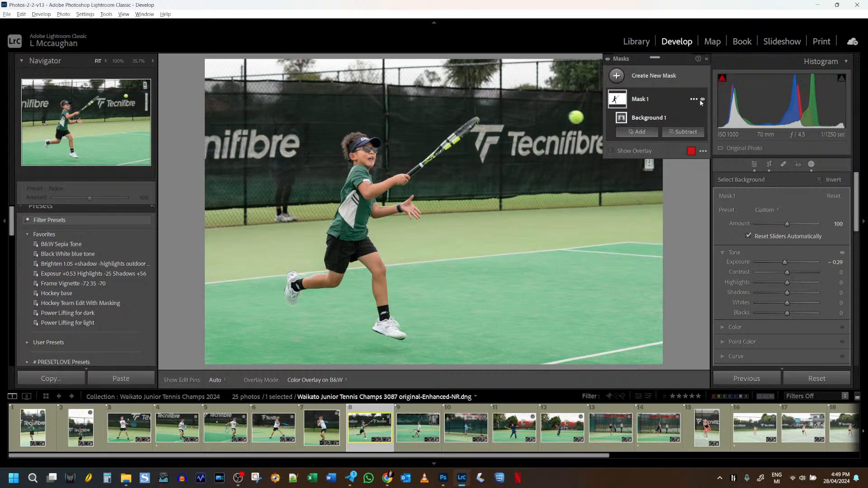
Compare the 3087 photo with its background mask hidden and shown, and return to the basic adjustments
left_click(702, 99)
left_click(704, 100)
left_click(754, 164)
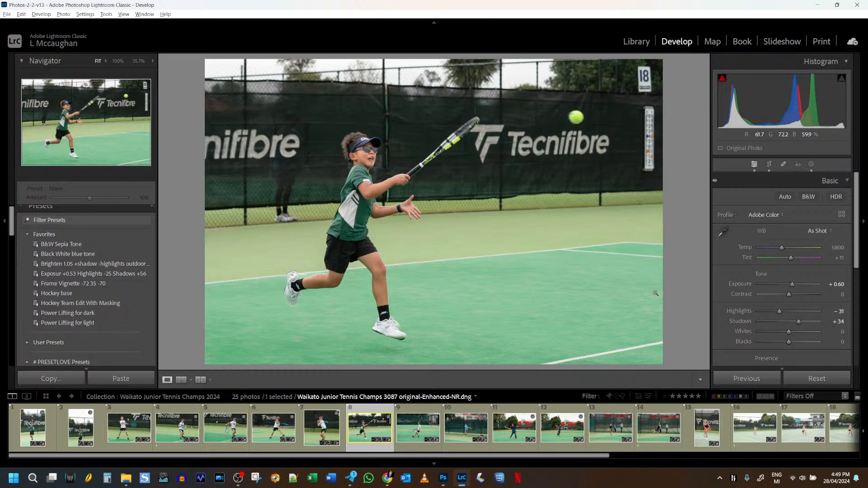
Crop the 3090 Enhanced-NR photo closer around the boy, exclude the two background players, leave space ahead of his racket, and apply
key("Right")
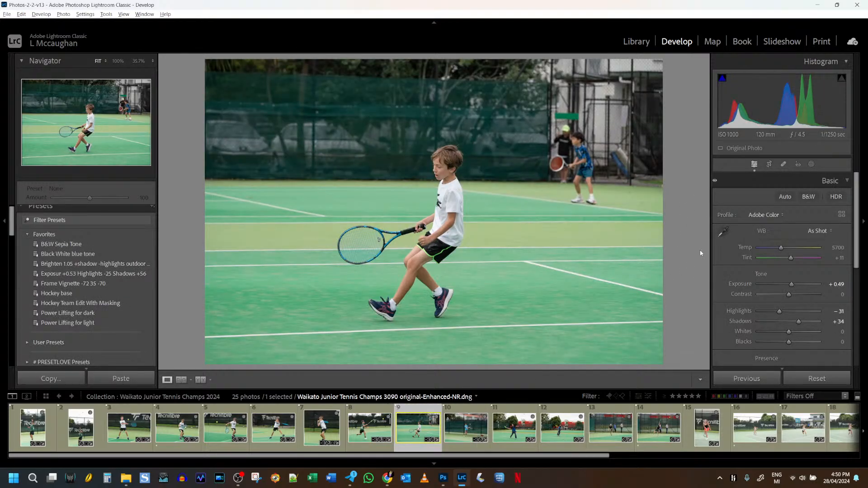
left_click(769, 165)
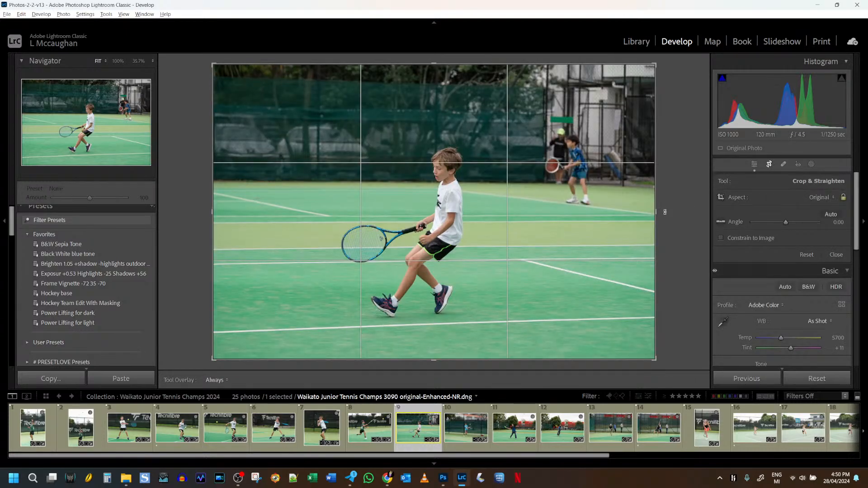
left_click_drag(656, 212, 628, 226)
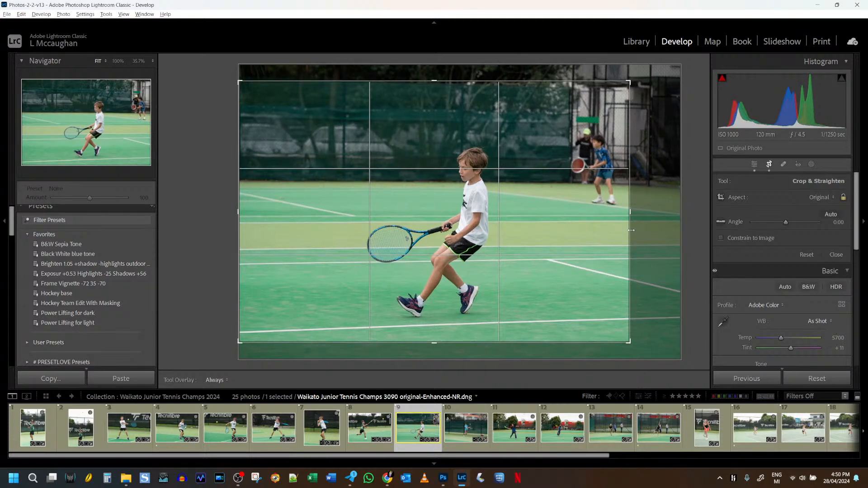
left_click_drag(238, 216, 273, 220)
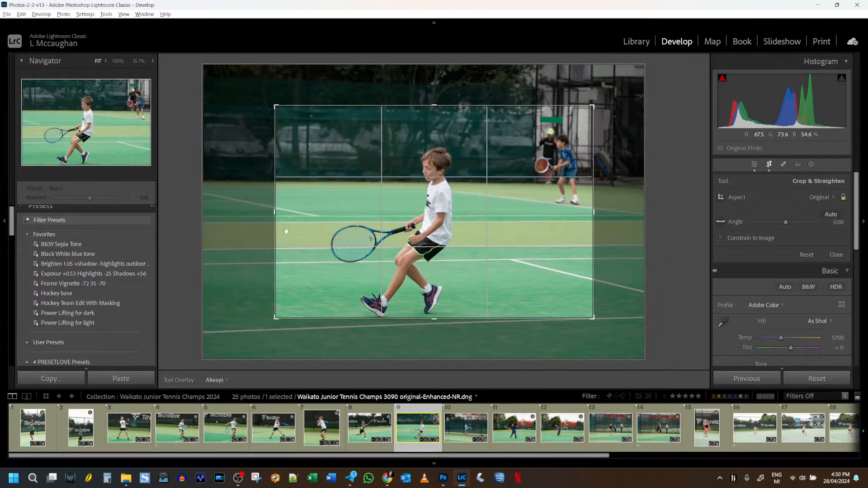
left_click_drag(451, 287, 456, 270)
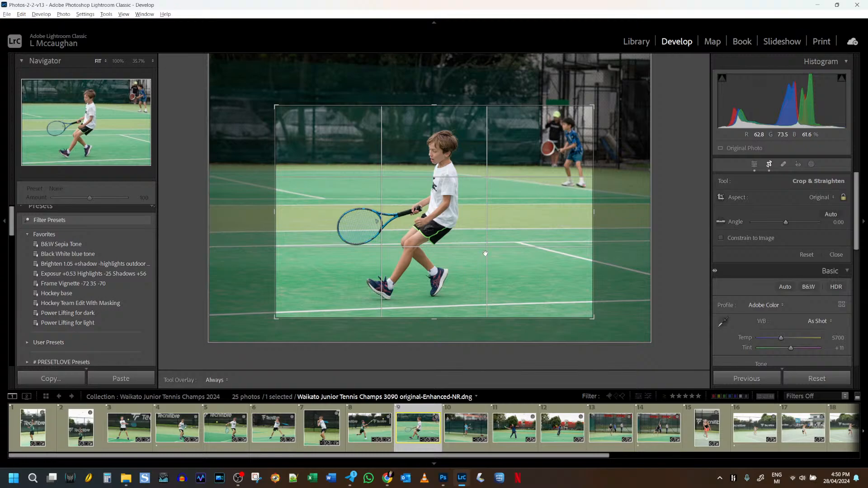
left_click_drag(478, 233, 518, 232)
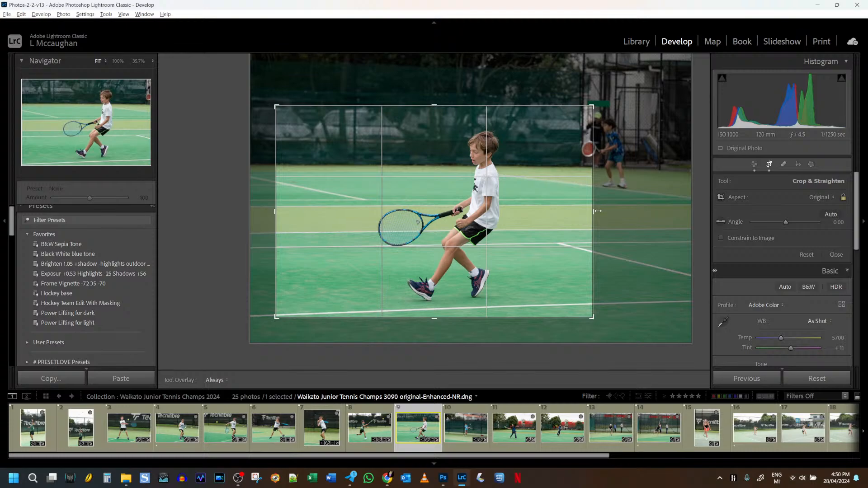
left_click_drag(517, 219, 531, 220)
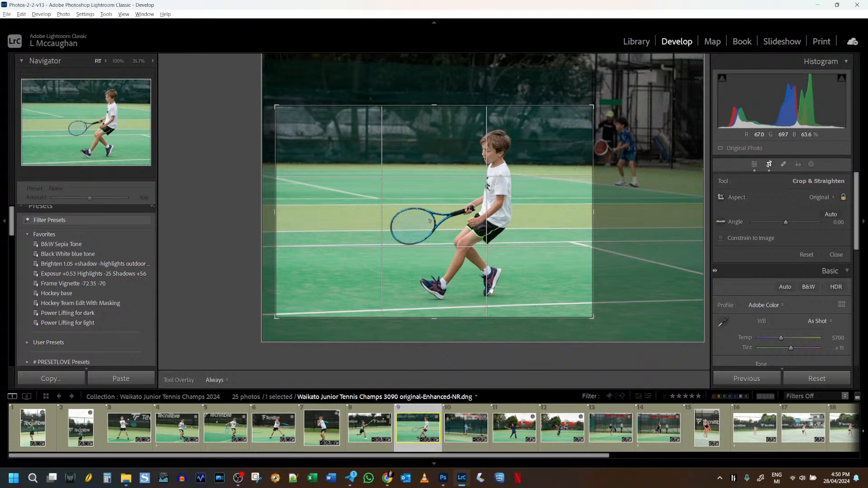
left_click(769, 165)
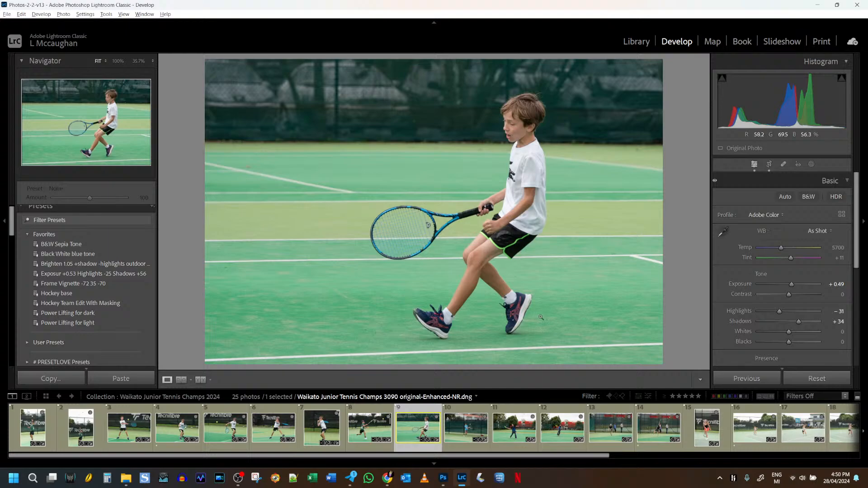
Set the 3091 Enhanced-NR photo's highlights to -65 and shrink its crop around the player and the ball
left_click(461, 426)
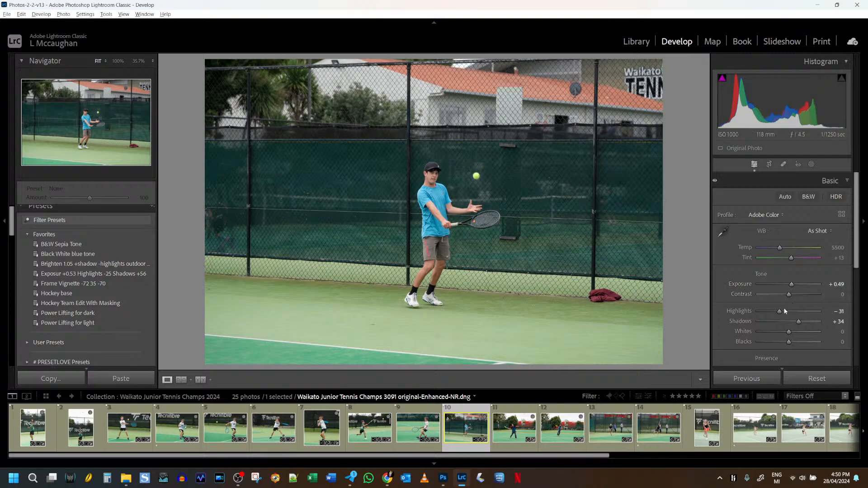
left_click_drag(780, 312, 771, 321)
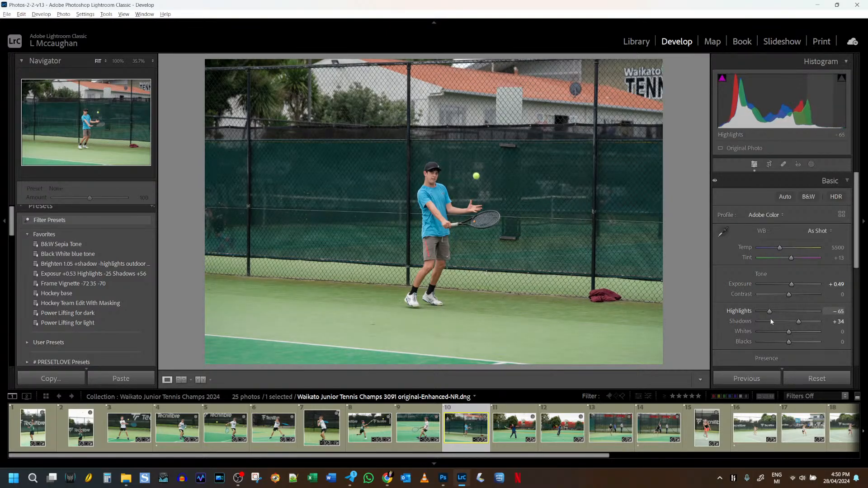
left_click(769, 164)
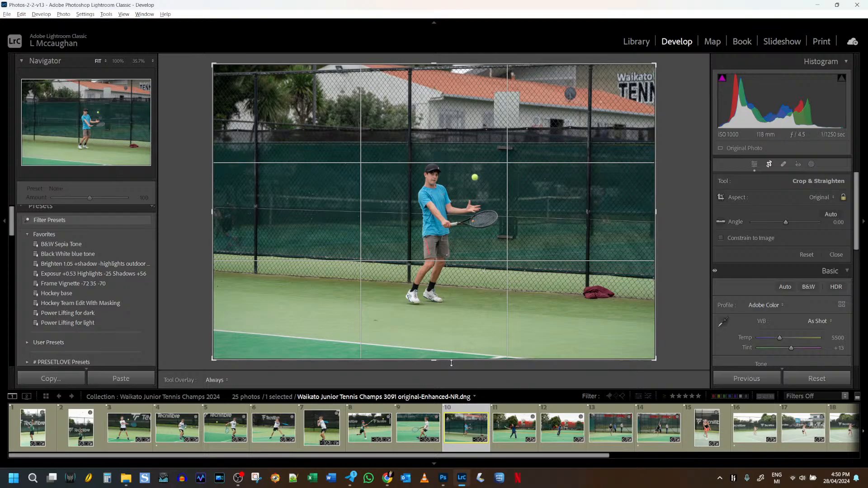
left_click_drag(457, 347, 466, 348)
left_click_drag(447, 99, 477, 124)
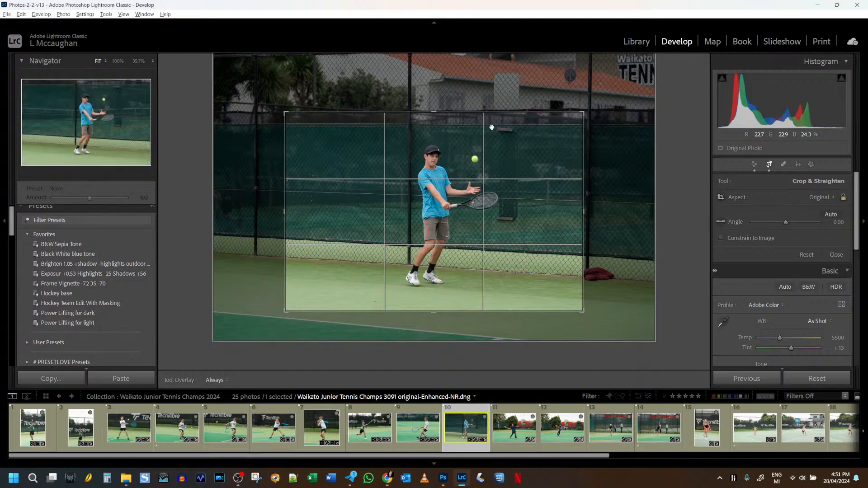
Change the 3091 crop aspect to 1 x 1, reposition the frame to leave space around the player and ball, and apply
left_click(822, 197)
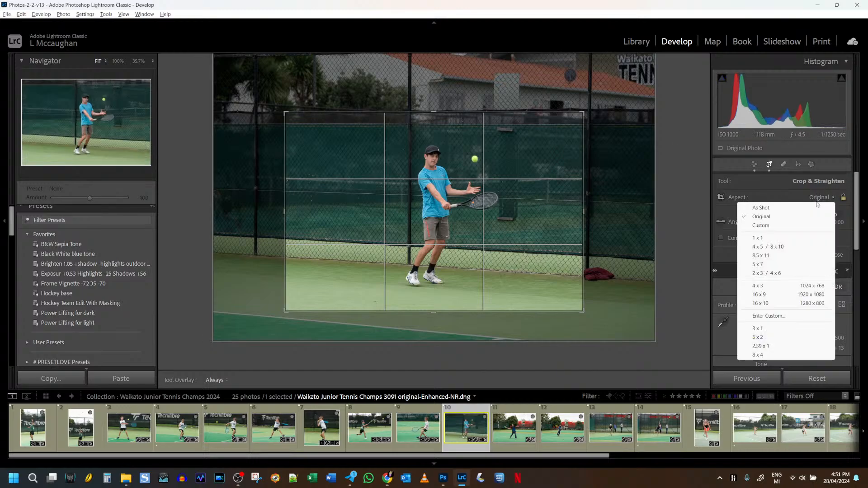
left_click(758, 238)
left_click_drag(452, 211, 459, 213)
left_click(769, 164)
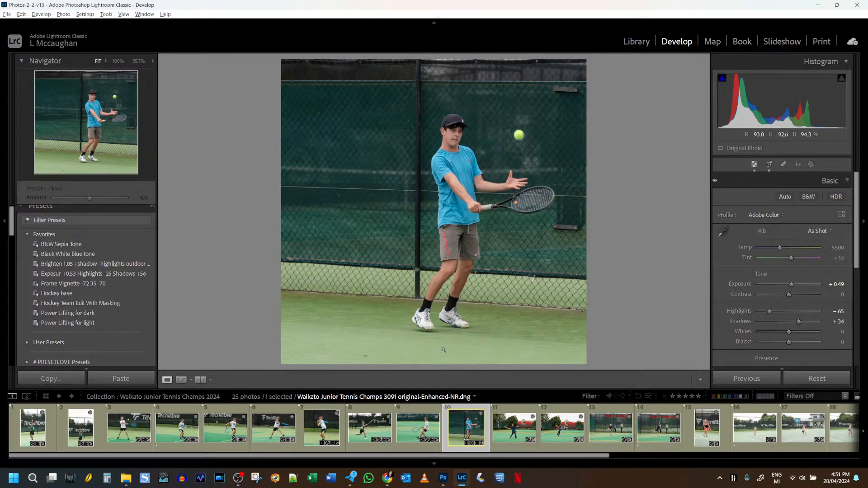
Open the 3093 original photo and frame the full-length player in a tight 1 x 1 crop
left_click(518, 430)
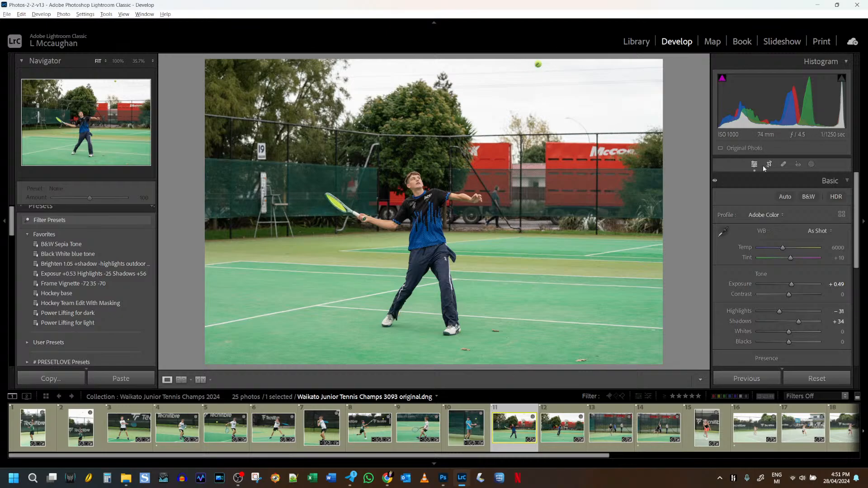
left_click(768, 164)
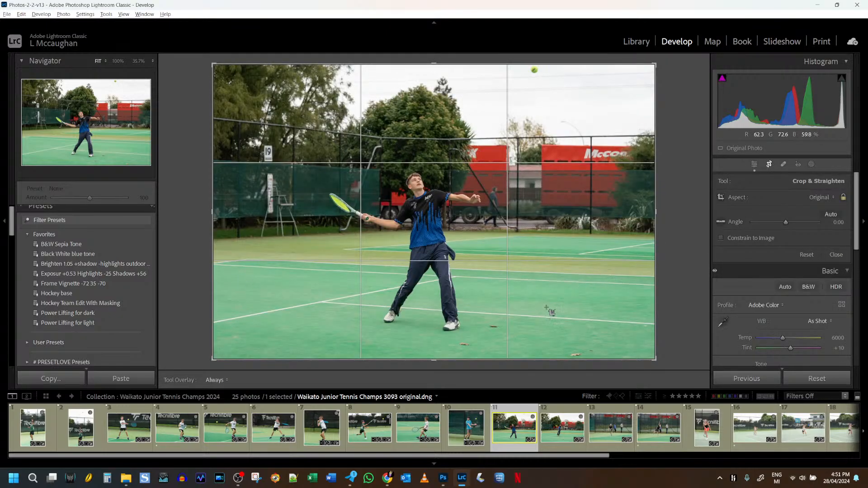
left_click(817, 199)
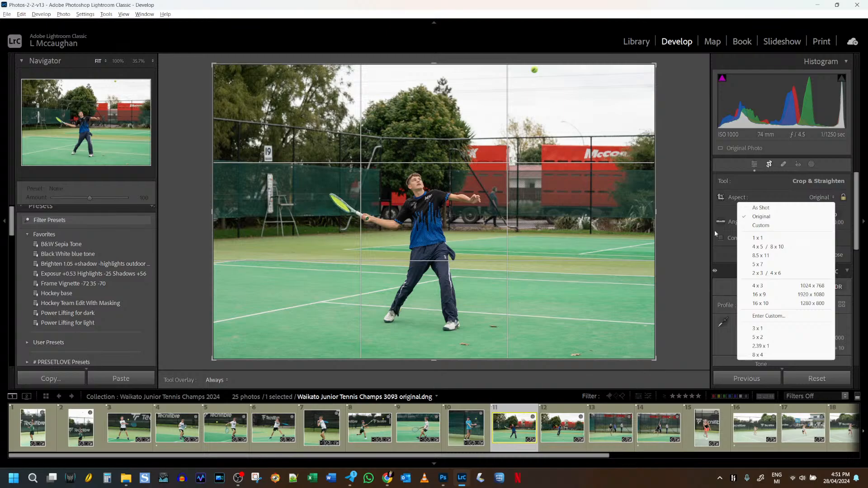
left_click(781, 238)
left_click_drag(433, 82, 479, 193)
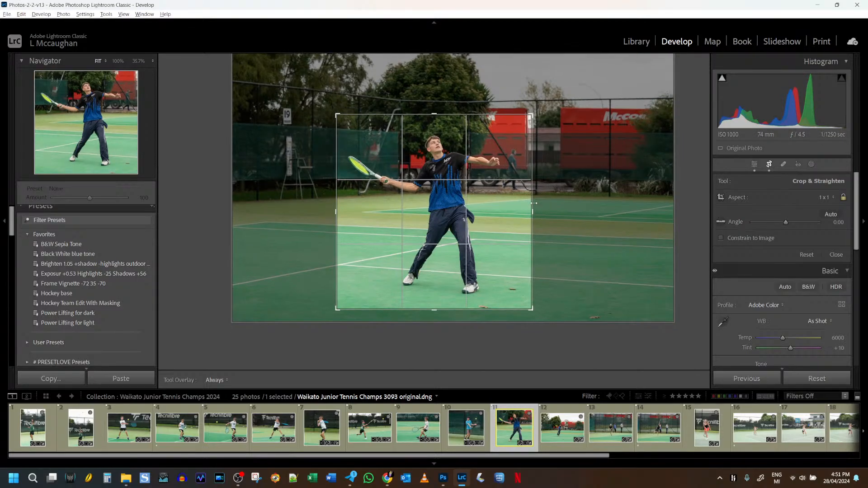
Switch the 3093 crop back to the Original aspect, tighten it around the player's upper body and racket, and apply
left_click(825, 199)
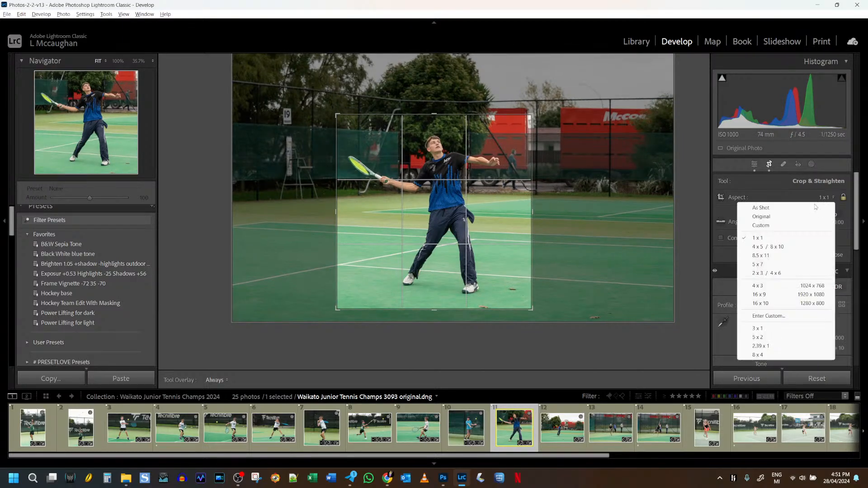
left_click(789, 216)
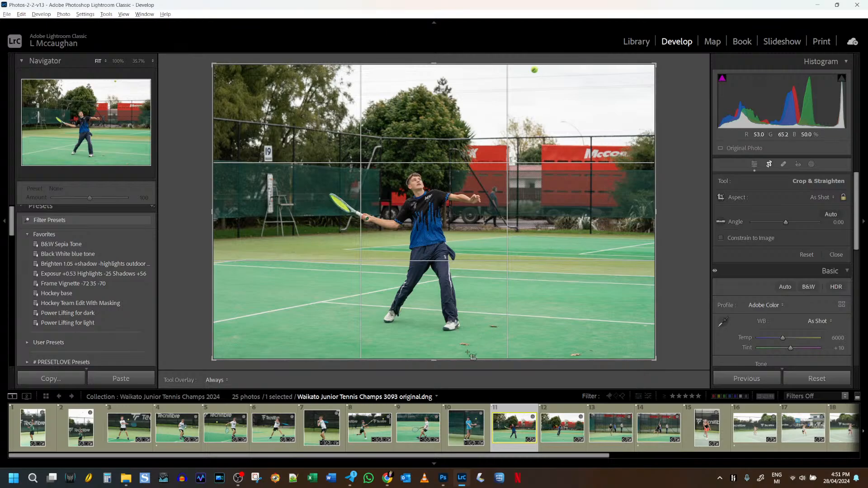
left_click_drag(463, 359, 468, 298)
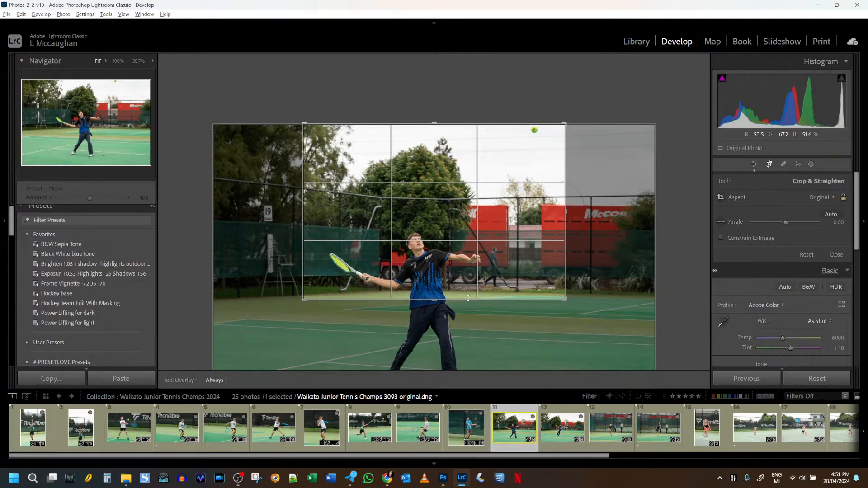
left_click_drag(439, 123, 438, 154)
left_click_drag(465, 210, 493, 194)
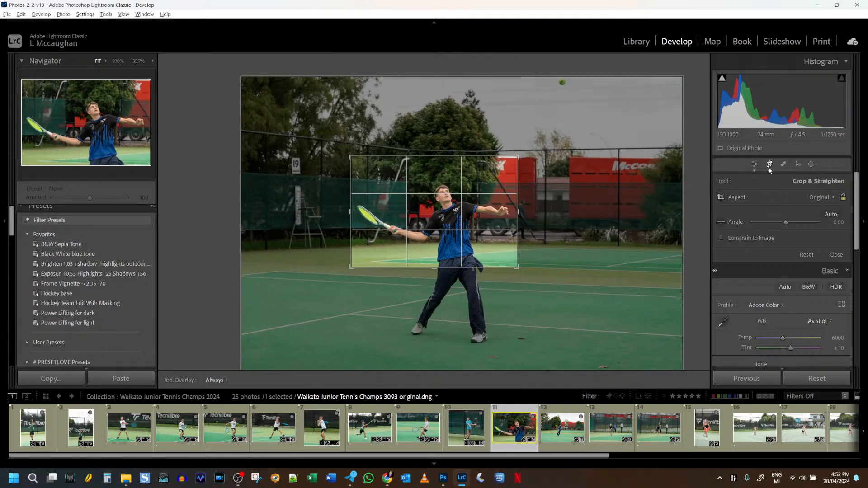
left_click(769, 164)
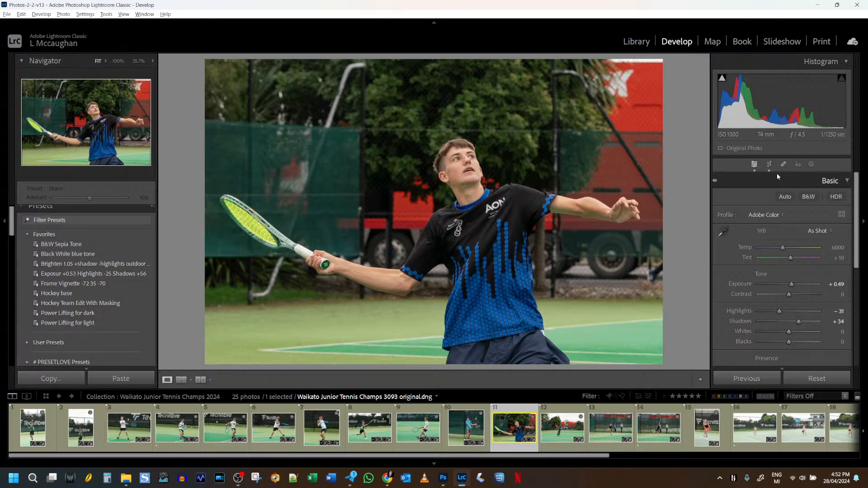
Recrop the 3093 photo to 1 x 1, enlarge and reposition the frame to include the player's whole body, and apply
left_click(769, 165)
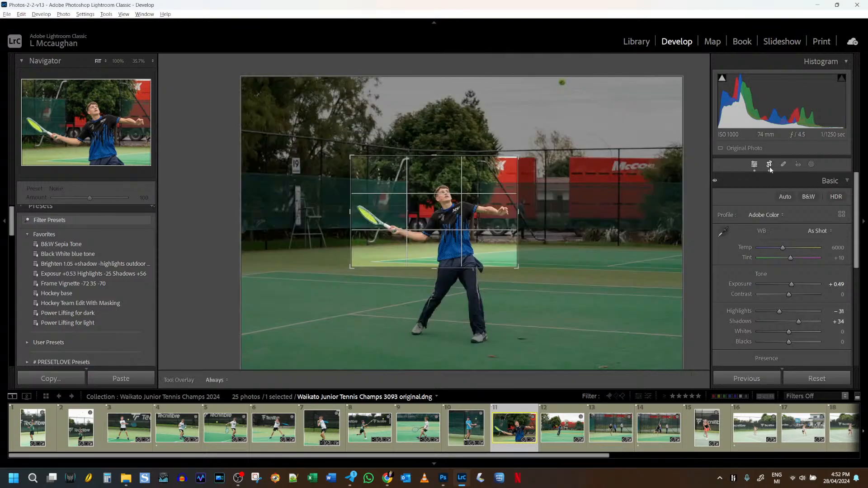
left_click(820, 197)
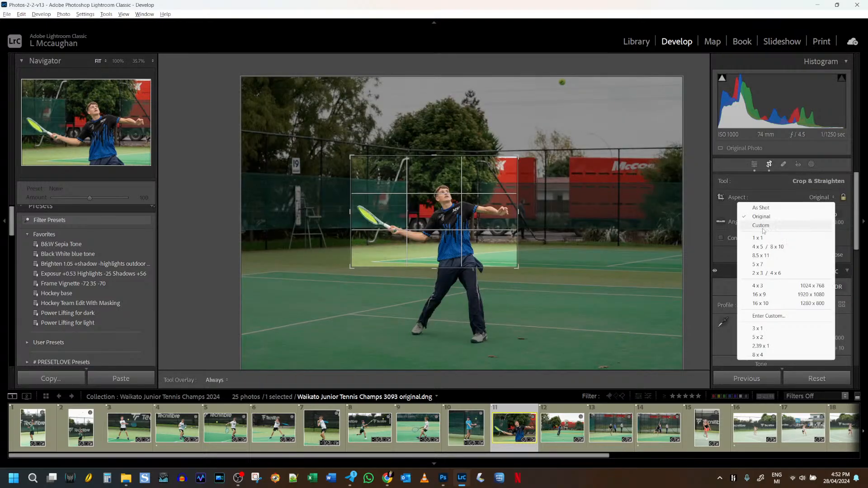
left_click(757, 237)
left_click_drag(465, 290, 461, 316)
left_click_drag(498, 252, 495, 254)
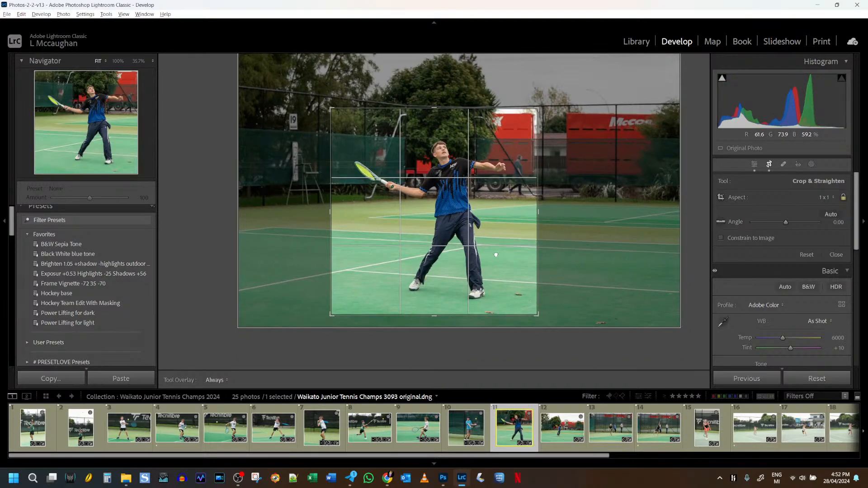
left_click(770, 163)
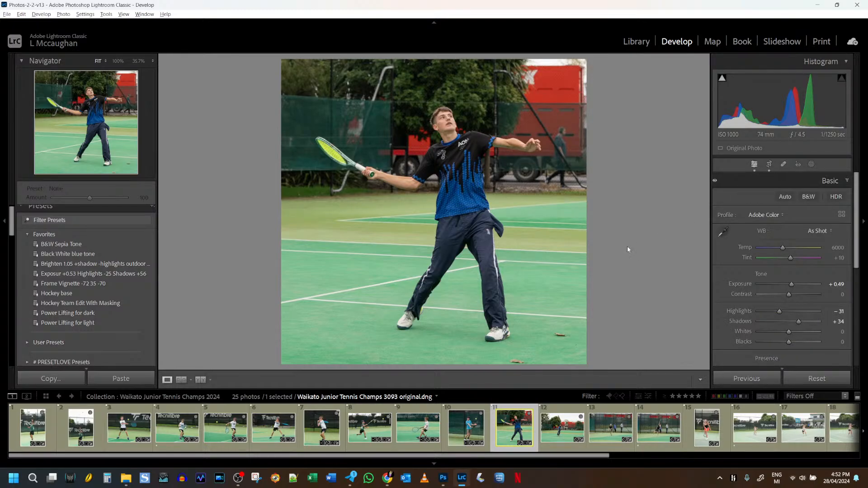
Open the 3096 original photo for editing
left_click(555, 427)
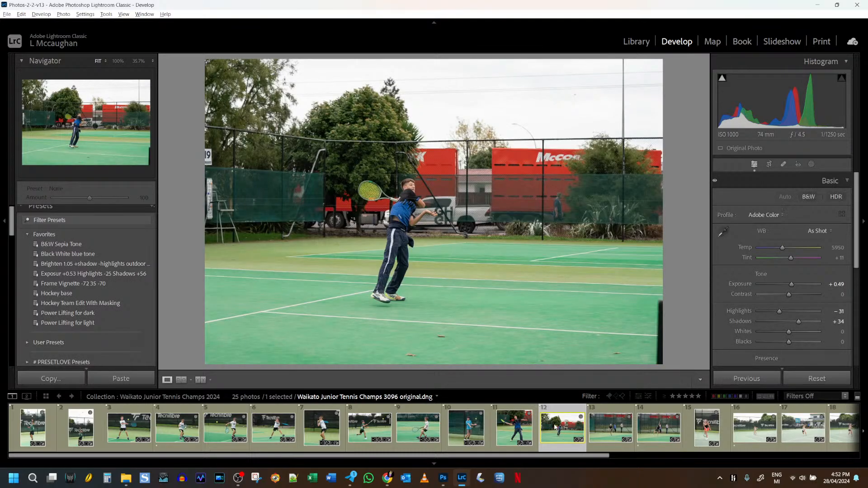